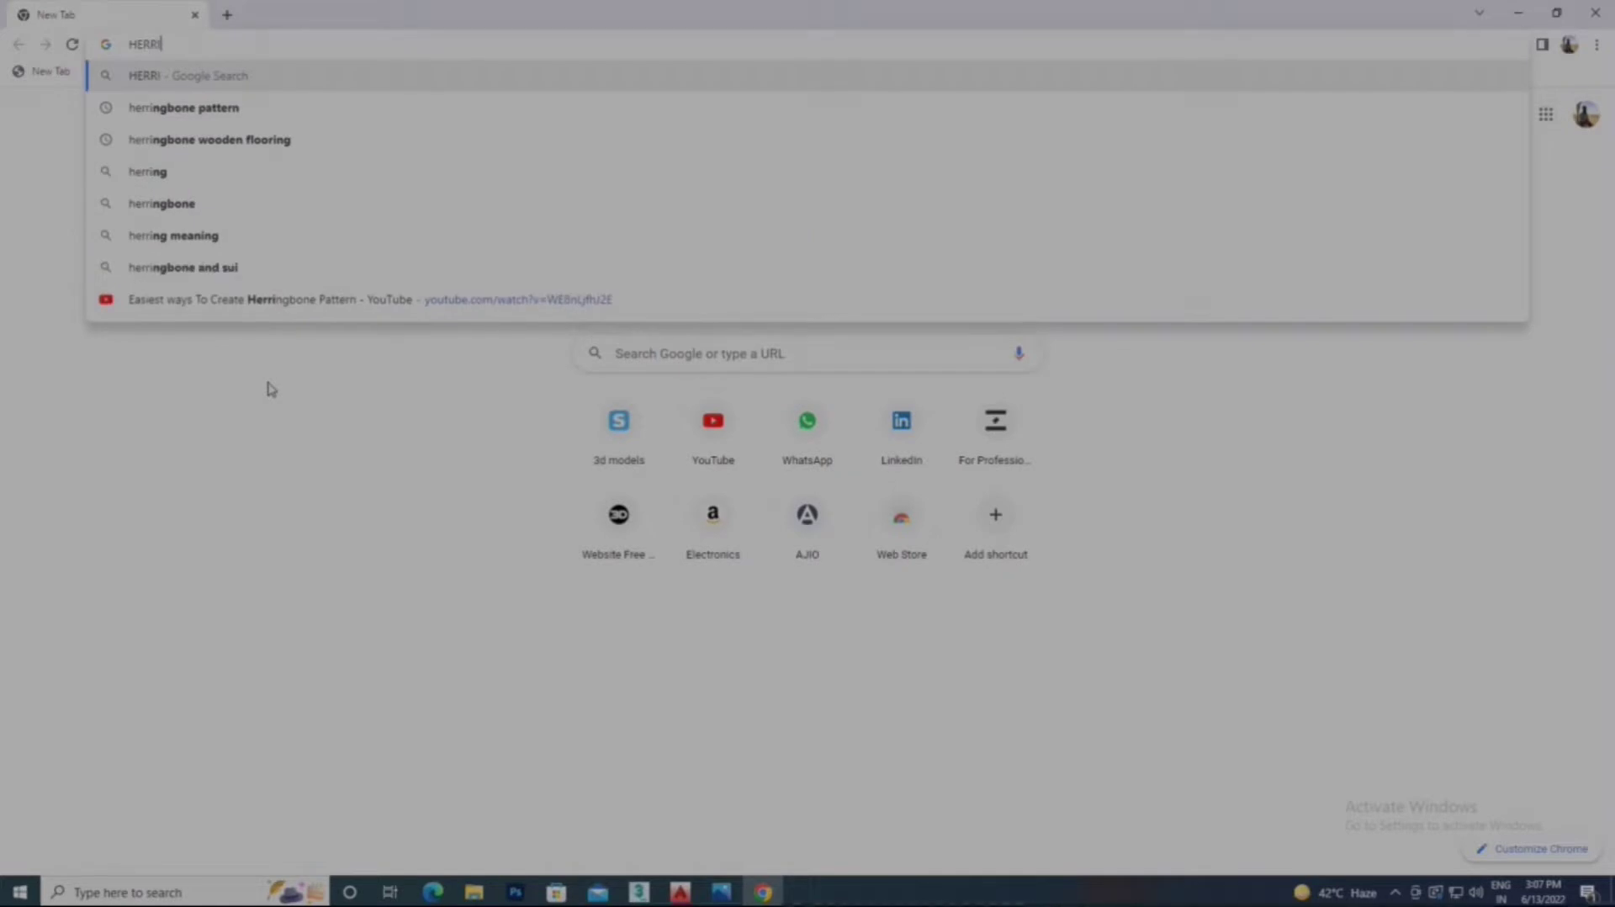
Search the web for "herringbone pattern" and show the image results
key("Down")
key("Return")
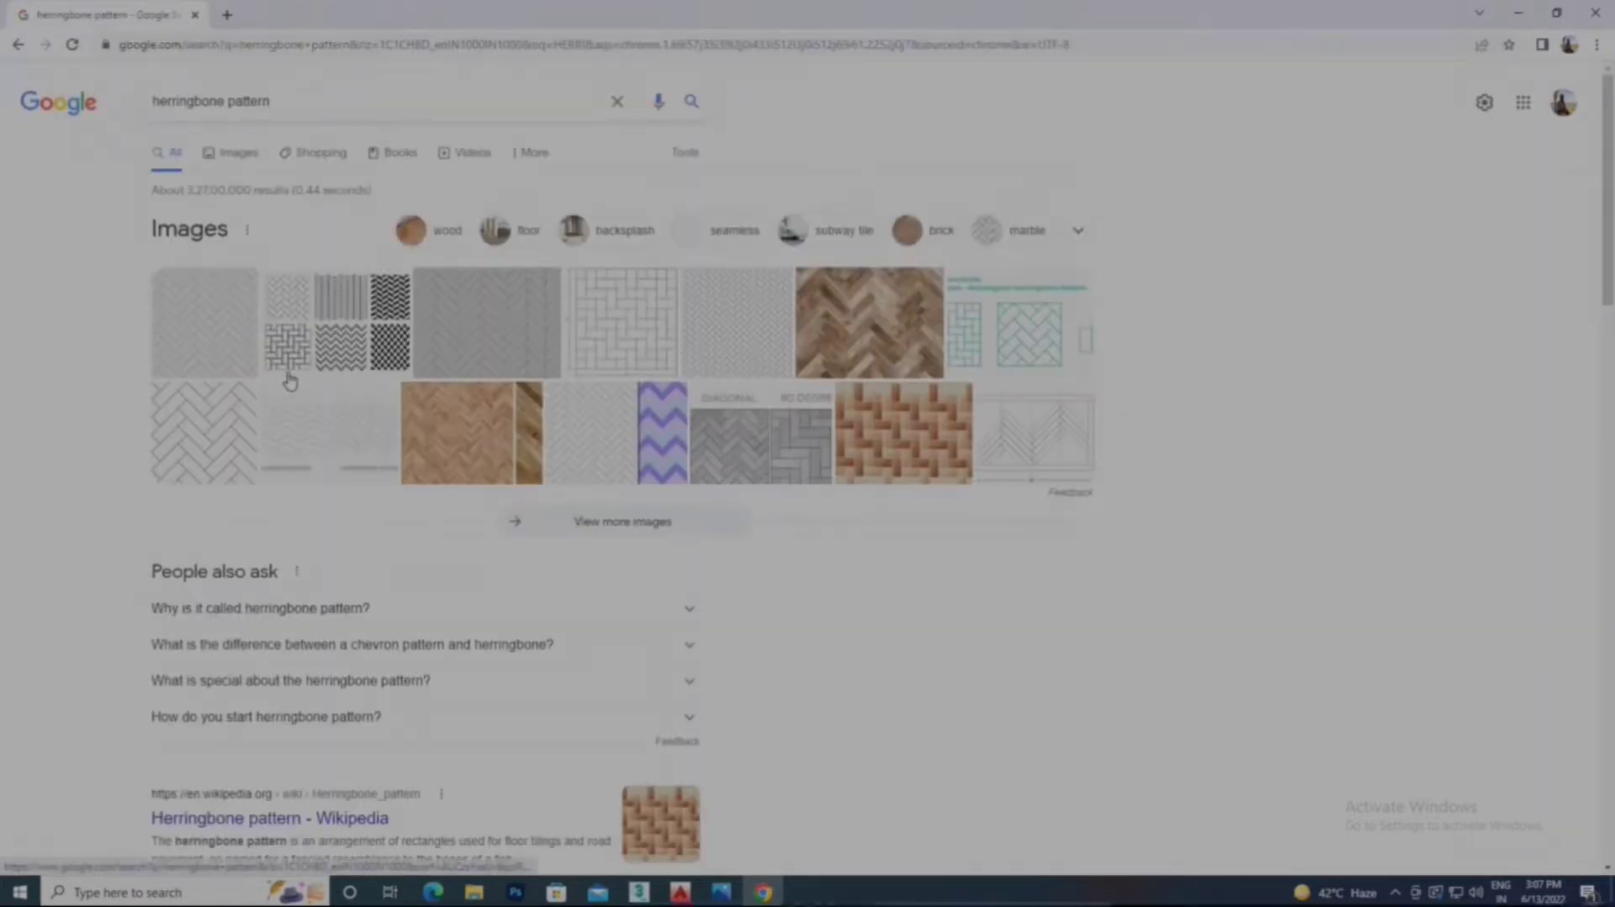
left_click(235, 155)
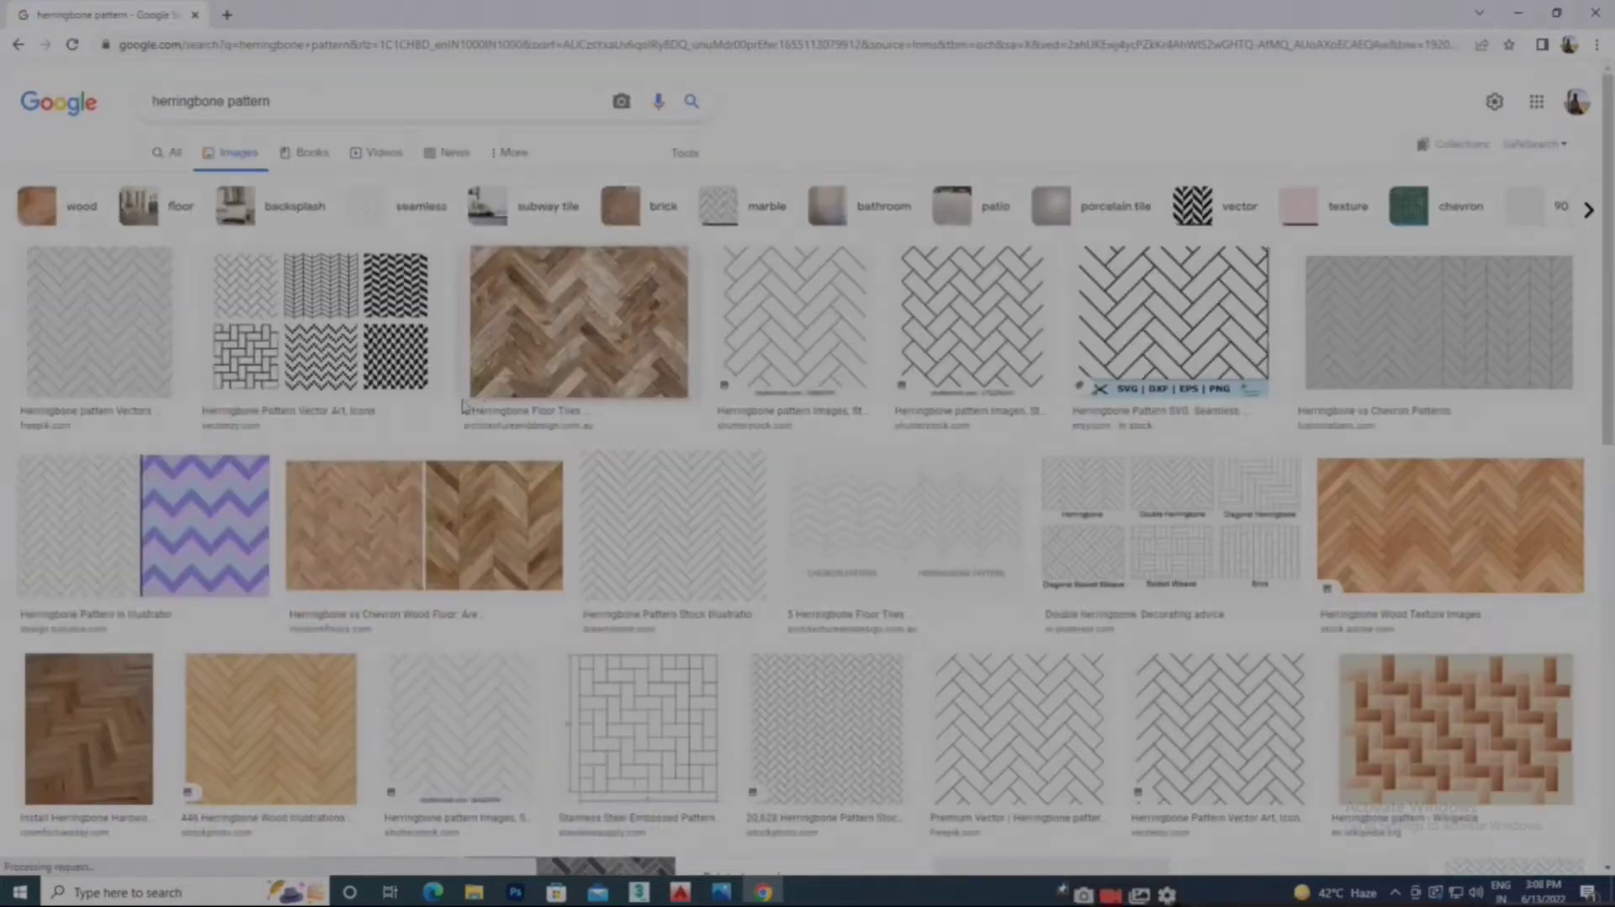
Preview the light wood herringbone image and a related light brown faux wood chevron image, and look through more pattern images
left_click(298, 702)
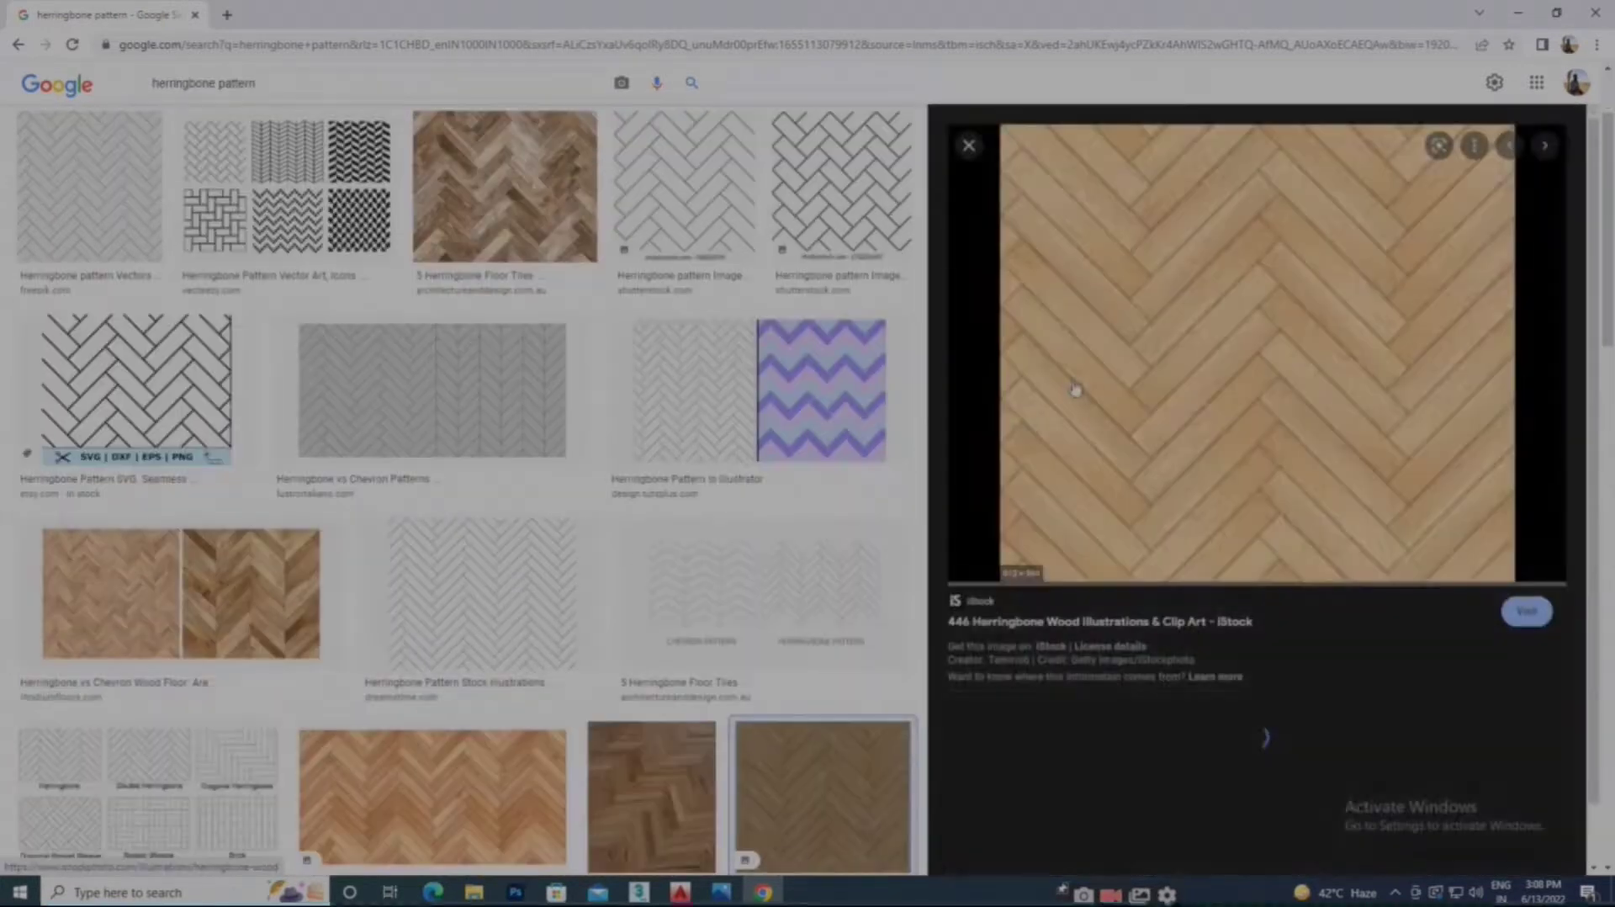
scroll(1265, 505, "down", 2)
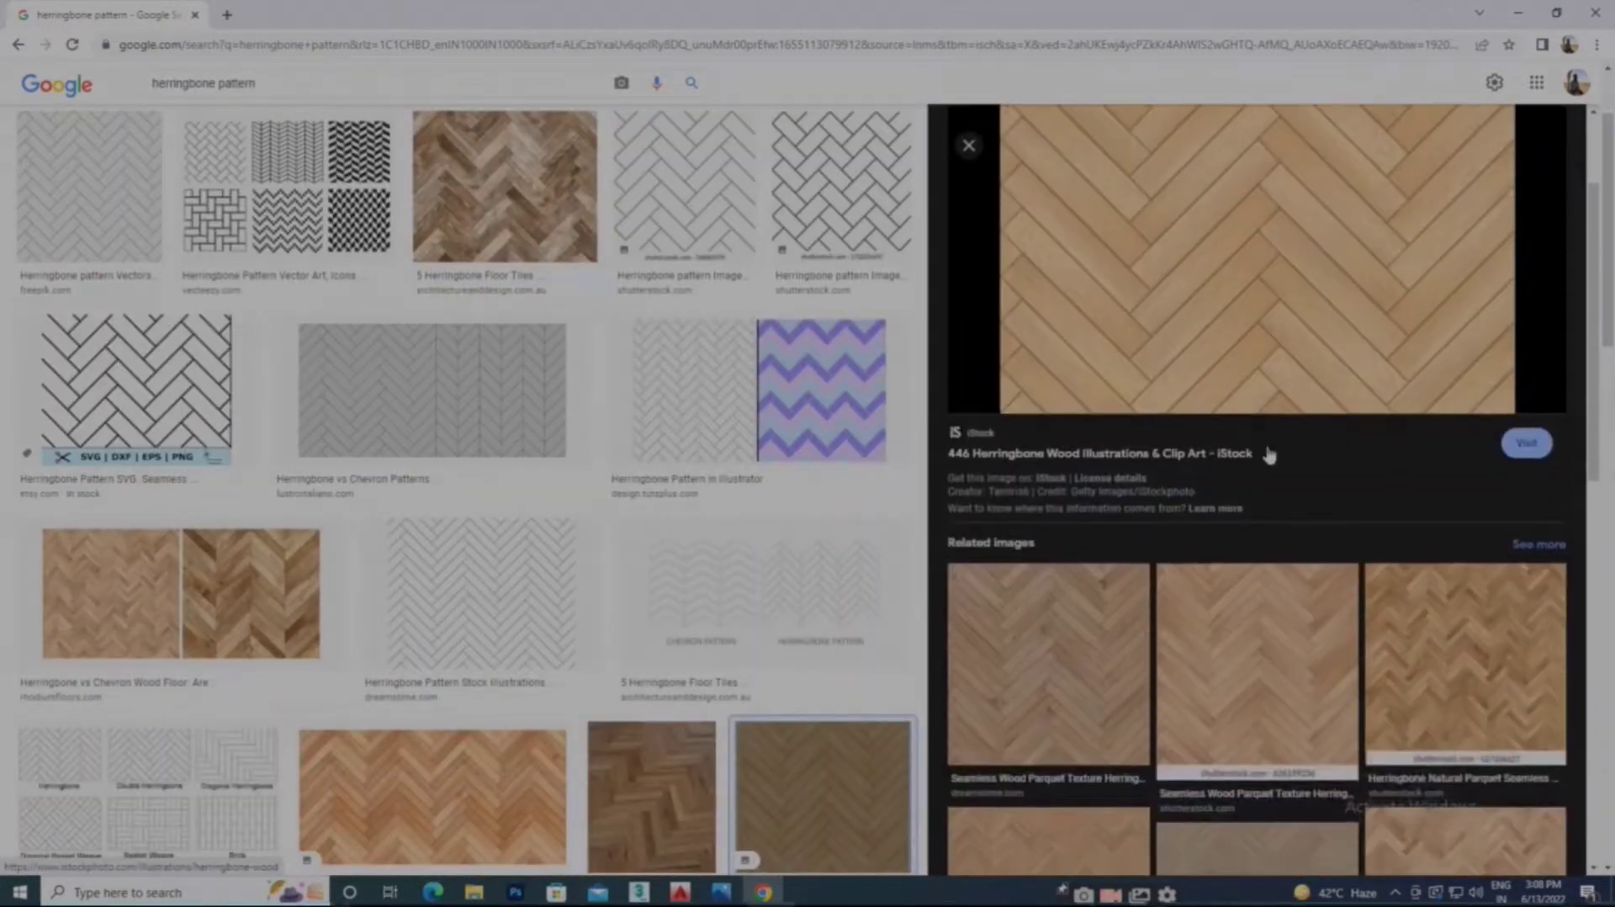
scroll(1271, 538, "down", 6)
scroll(1270, 538, "down", 5)
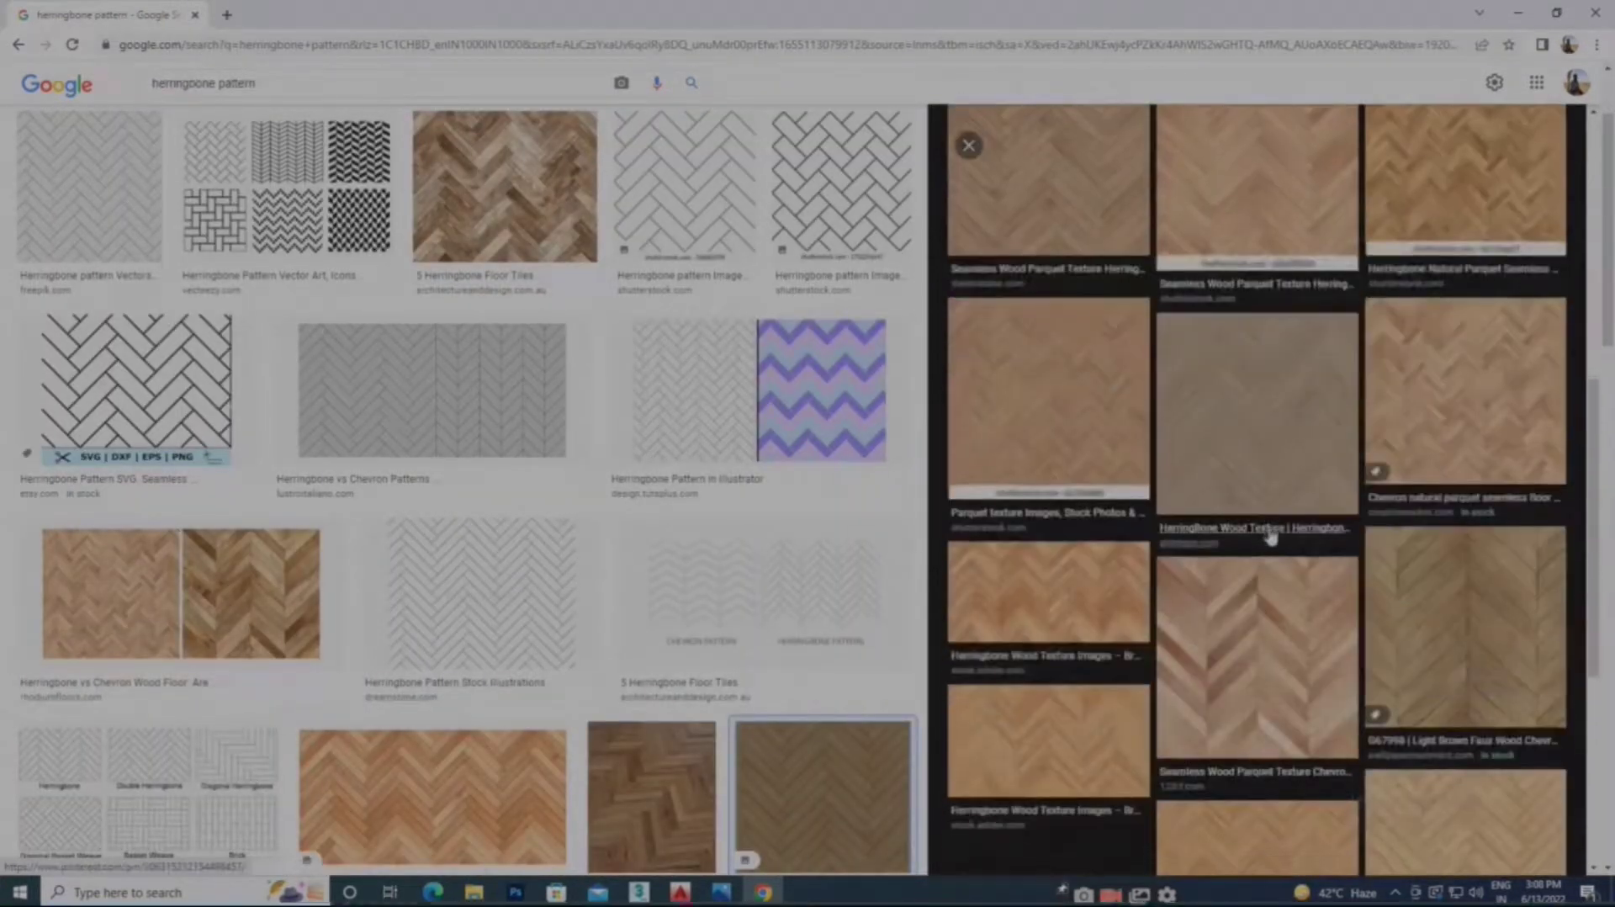
left_click(1463, 378)
scroll(1243, 419, "down", 10)
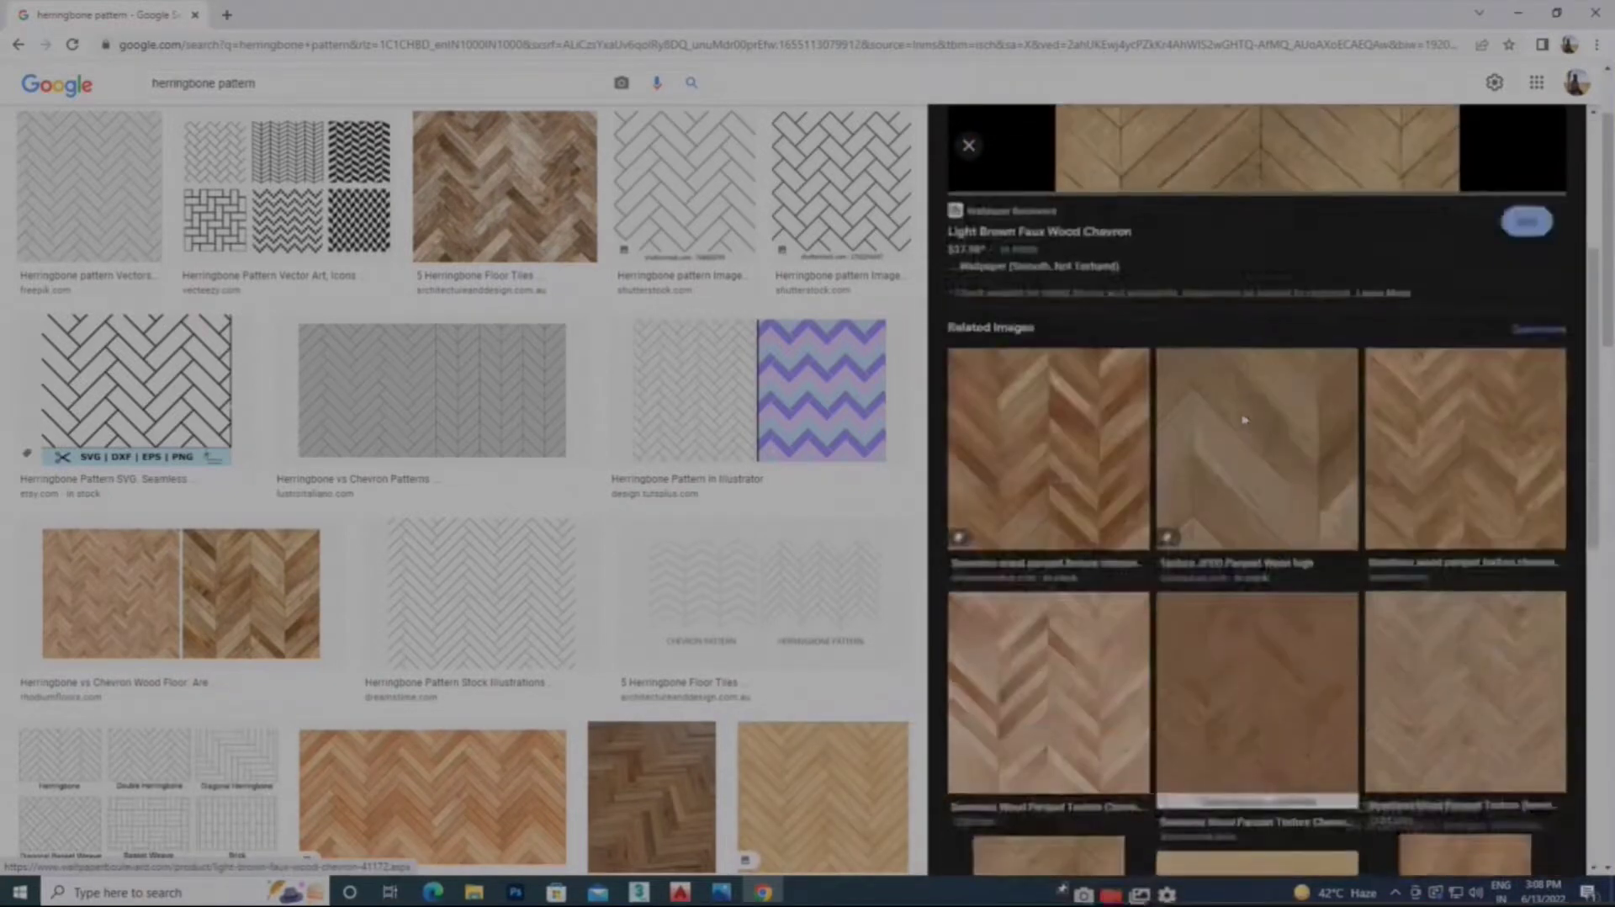
scroll(696, 421, "down", 10)
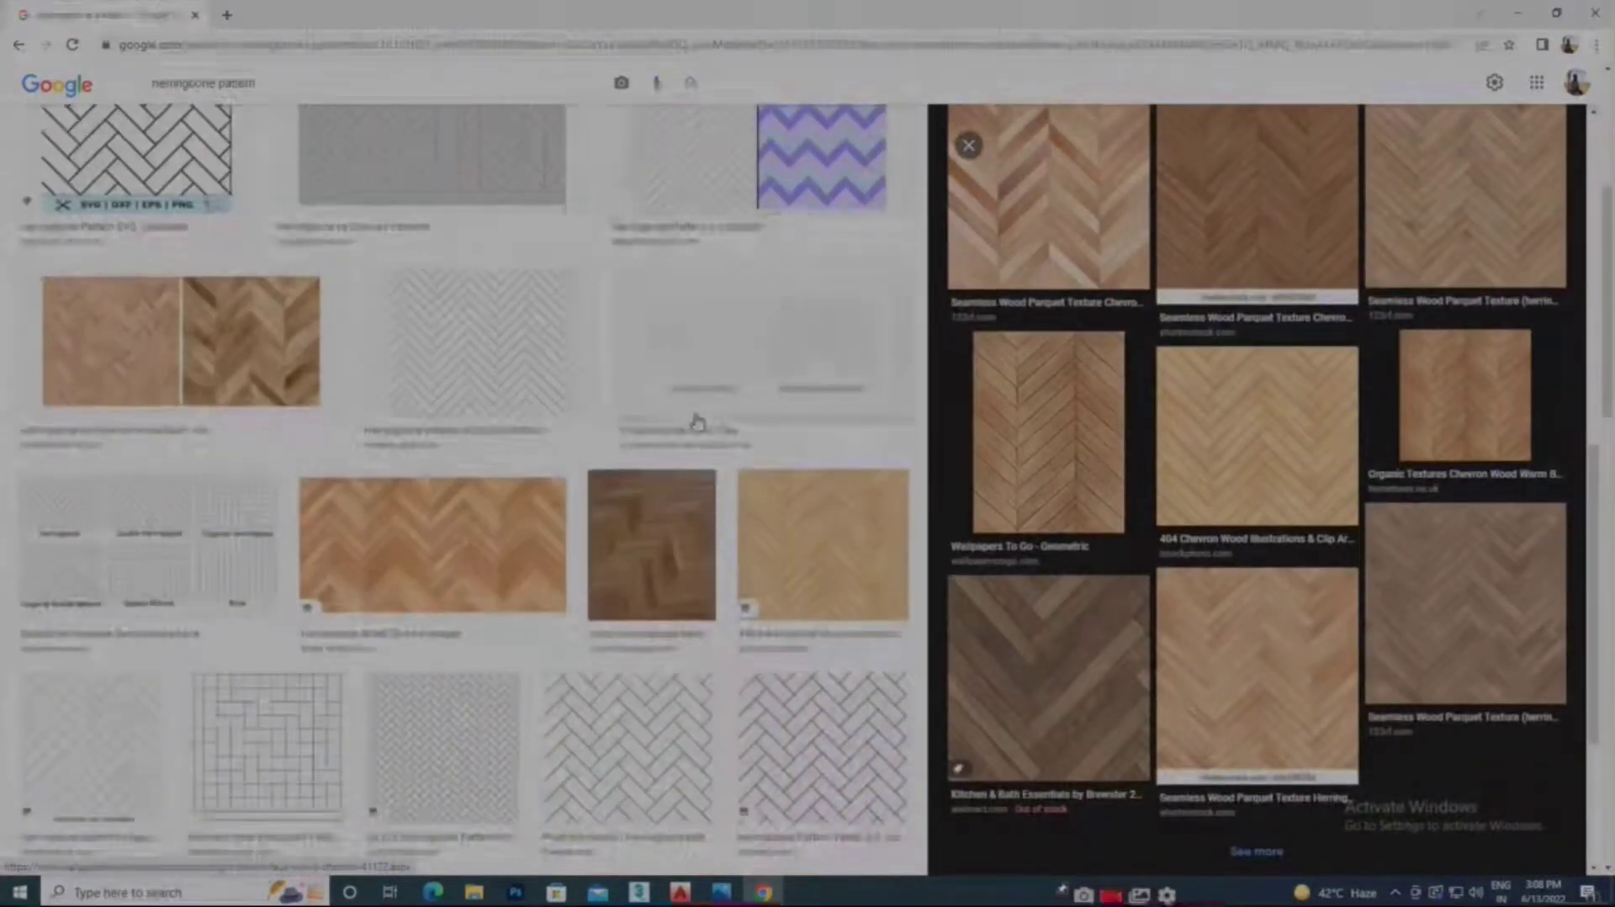
scroll(464, 490, "down", 7)
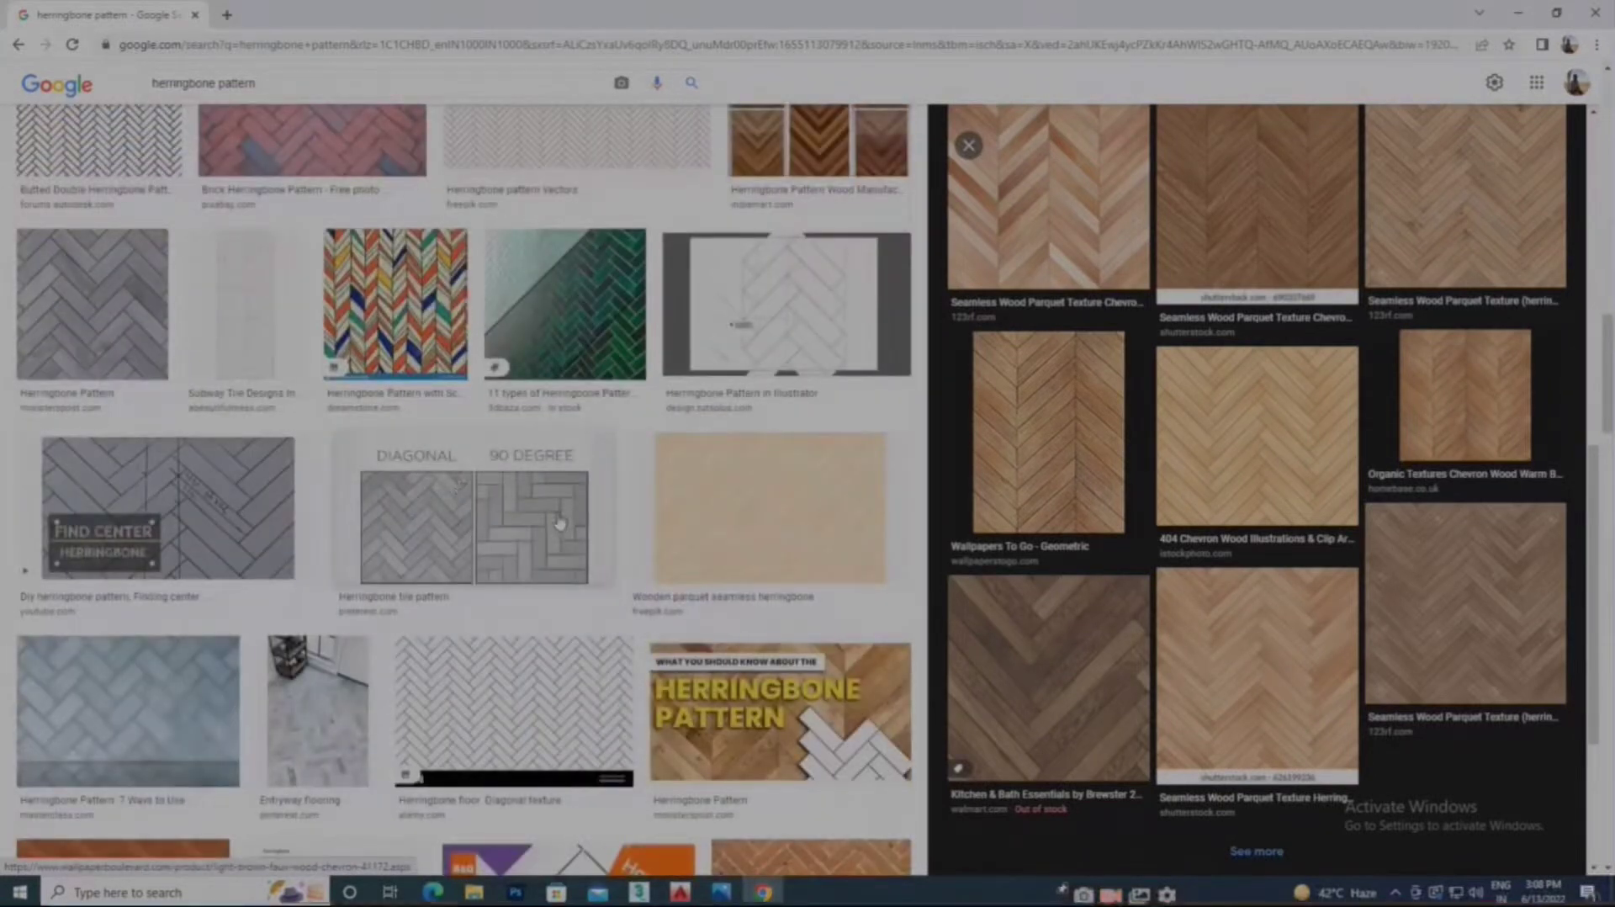
Preview the herringbone tile image comparing diagonal and 90 degree layouts, and look through its related images
left_click(559, 523)
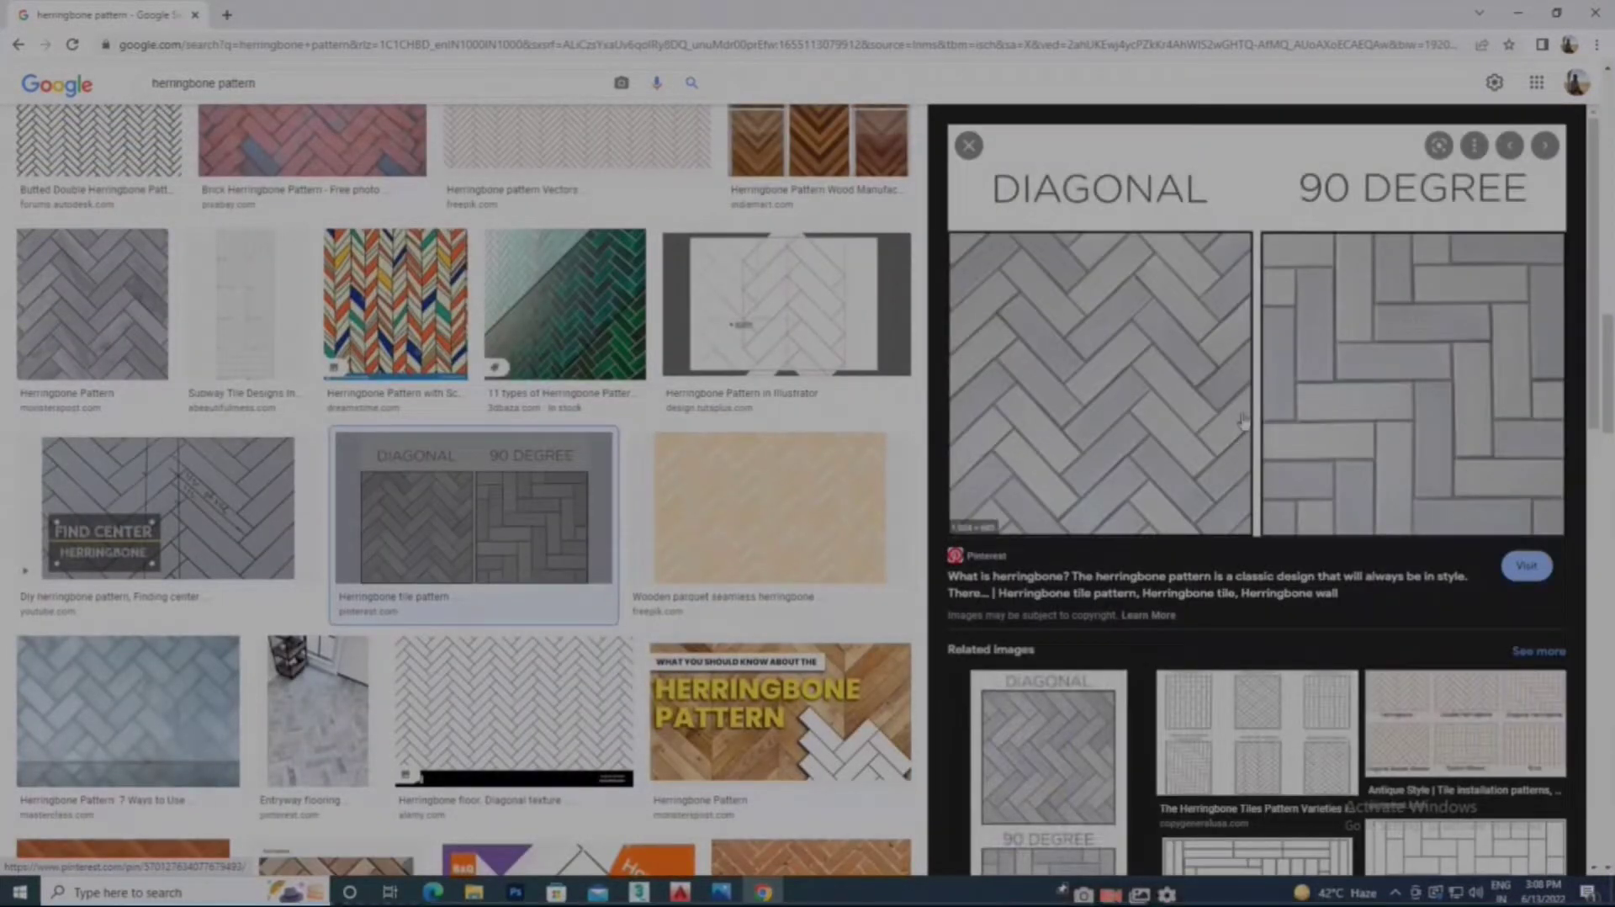
scroll(1328, 627, "down", 1)
scroll(1327, 626, "down", 10)
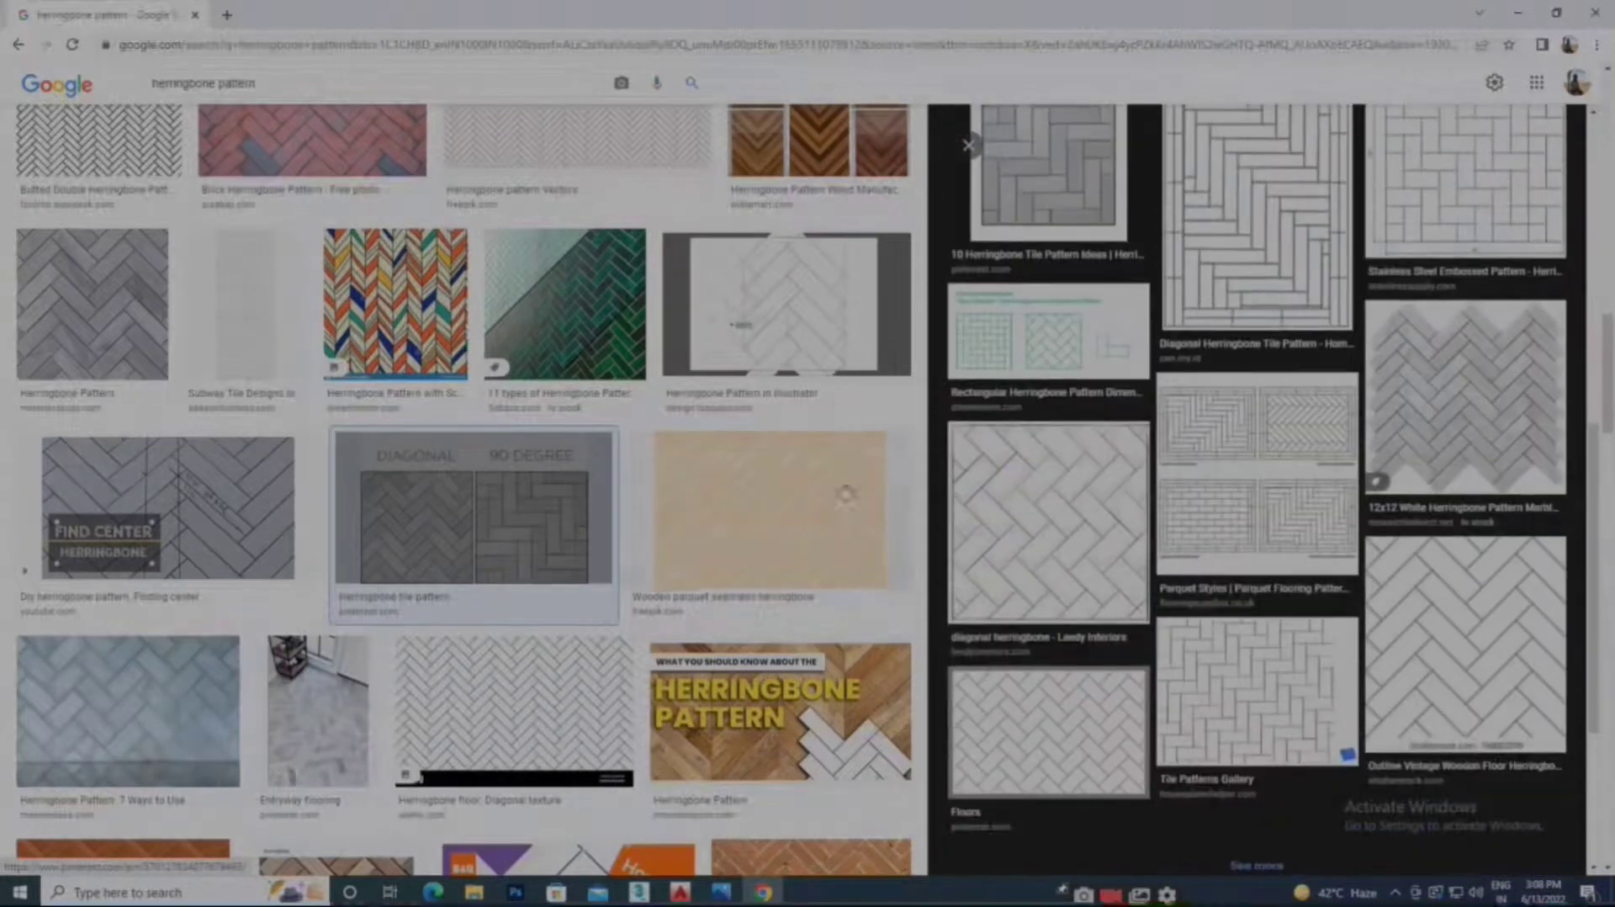
Close the tile preview, return to the first image results and preview the Herringbone vs Chevron Patterns comparison
left_click(968, 146)
scroll(837, 496, "up", 8)
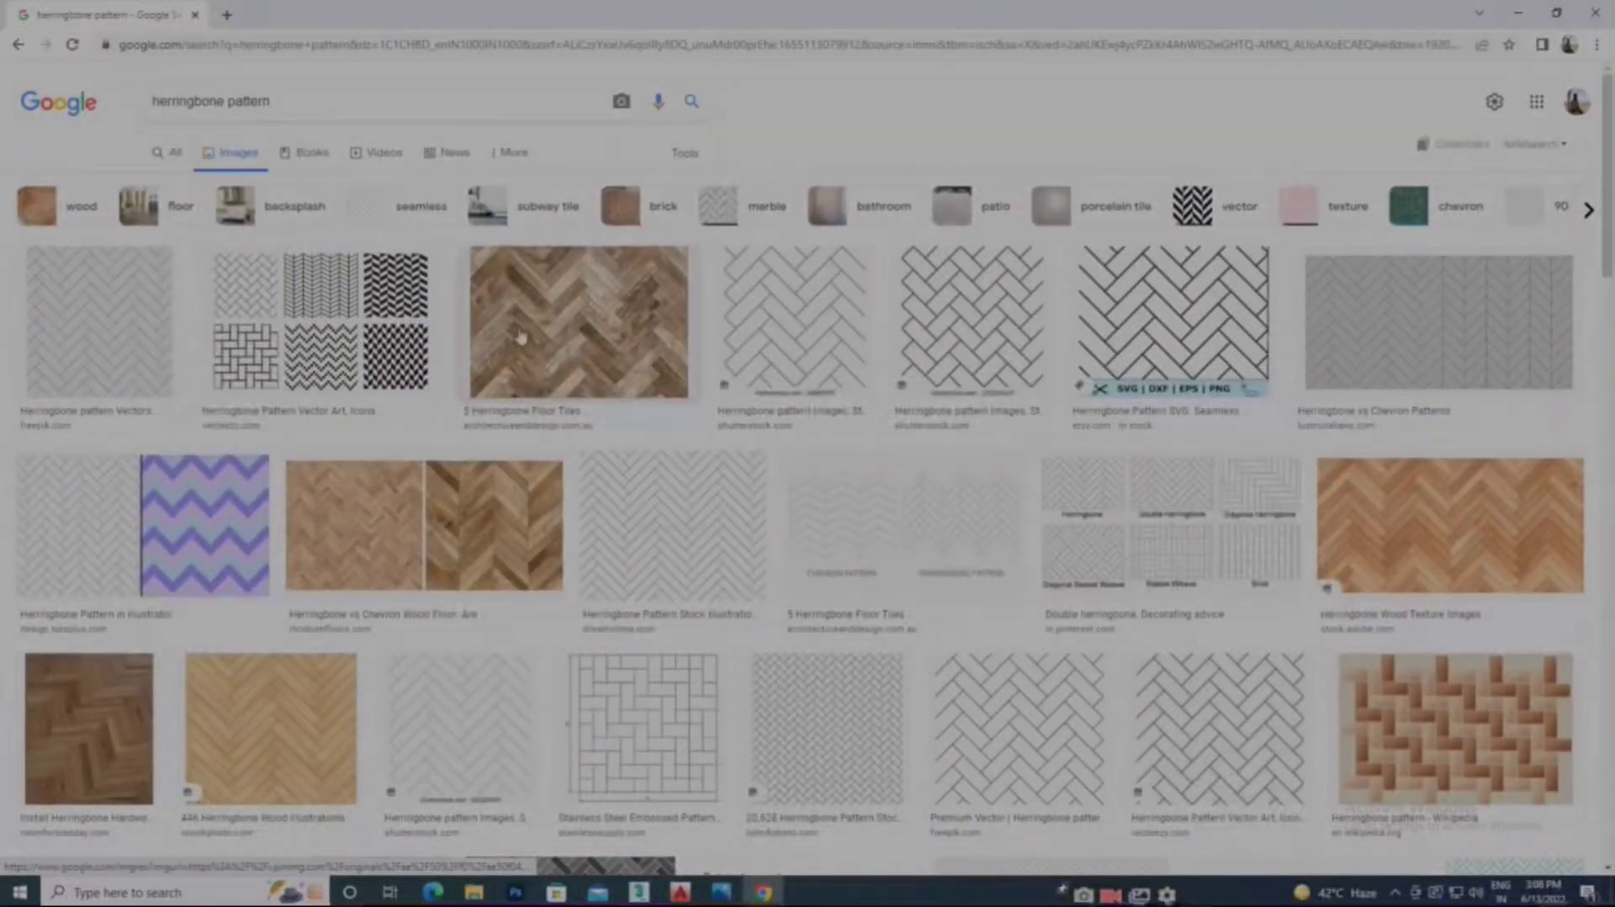
scroll(1043, 583, "down", 4)
scroll(1346, 421, "up", 4)
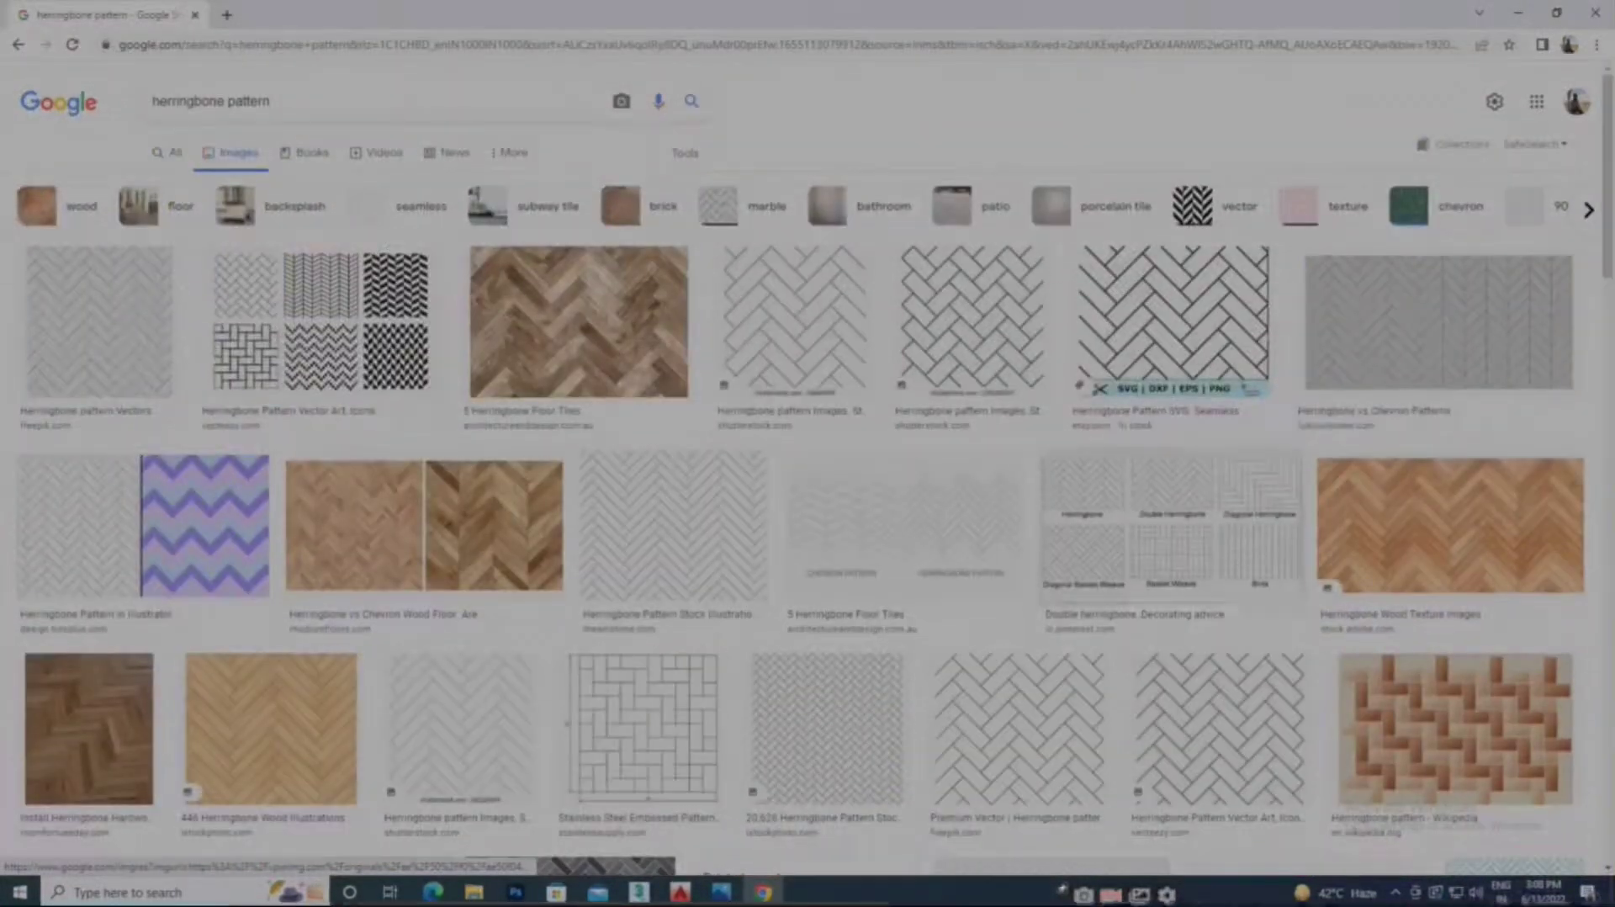
left_click(1454, 339)
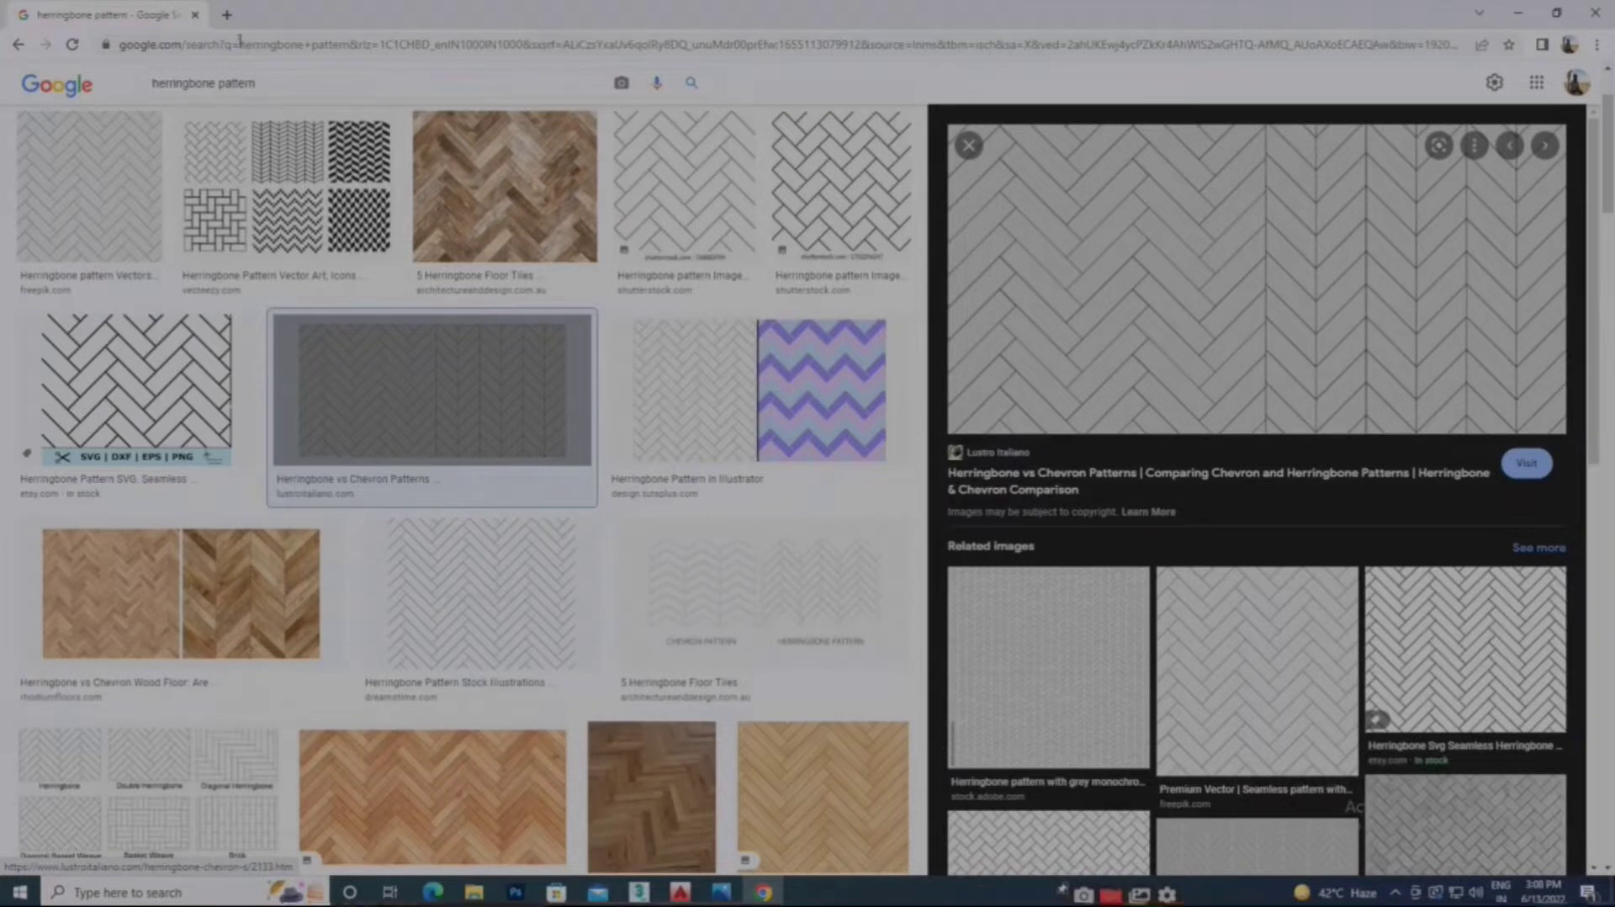
Change the image search to "herringbone pattern wood" and look through the results
left_click_drag(269, 87, 217, 78)
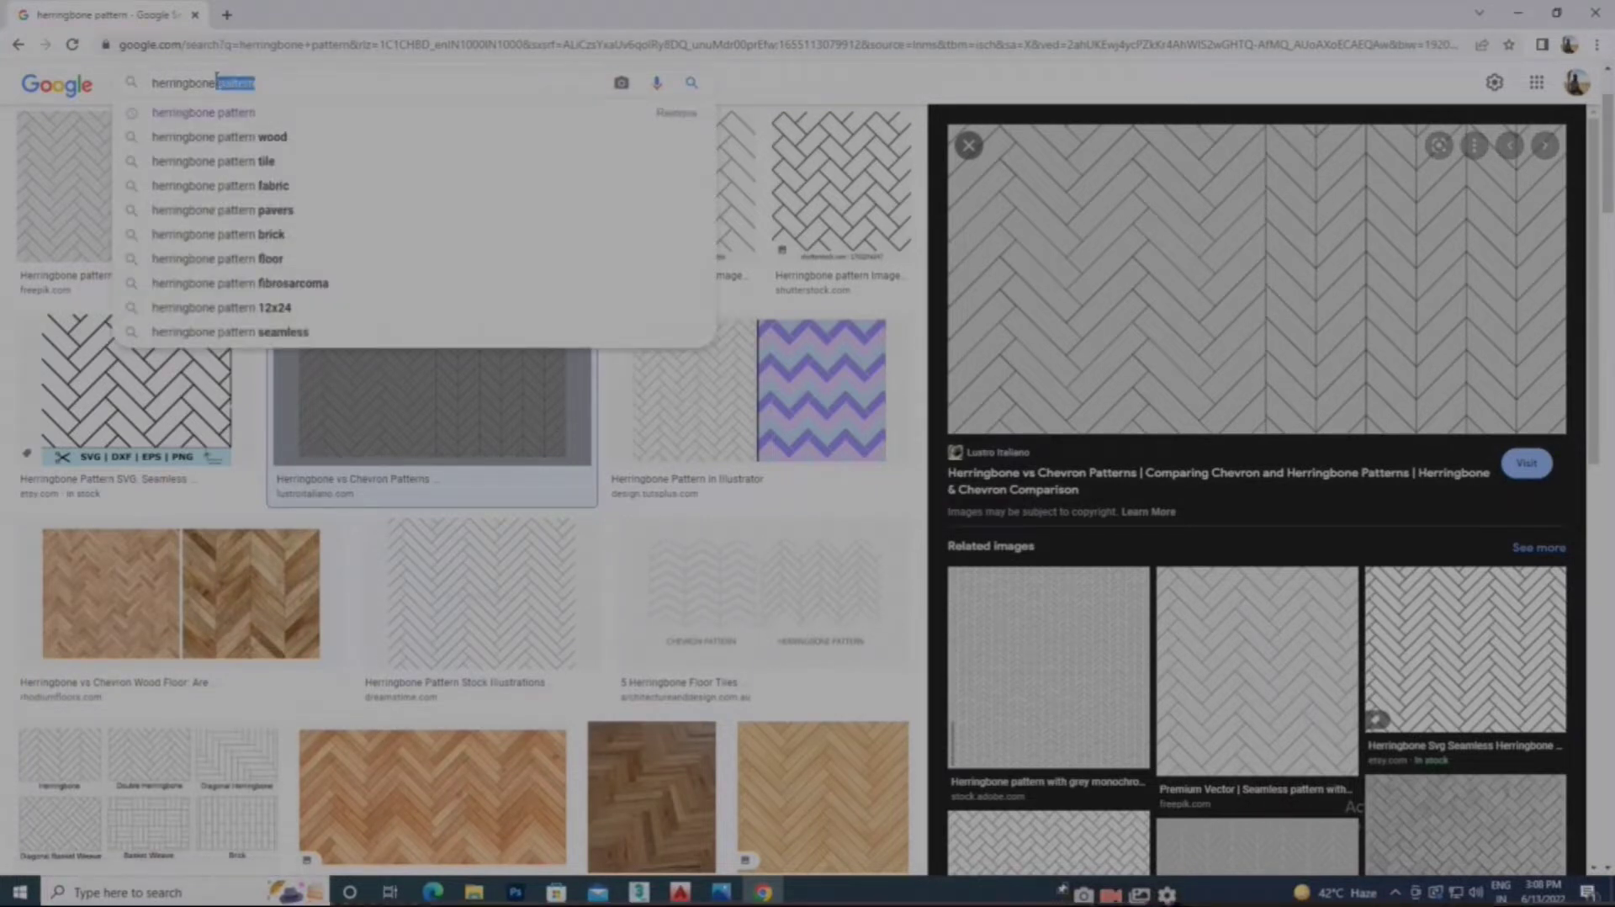
left_click(252, 136)
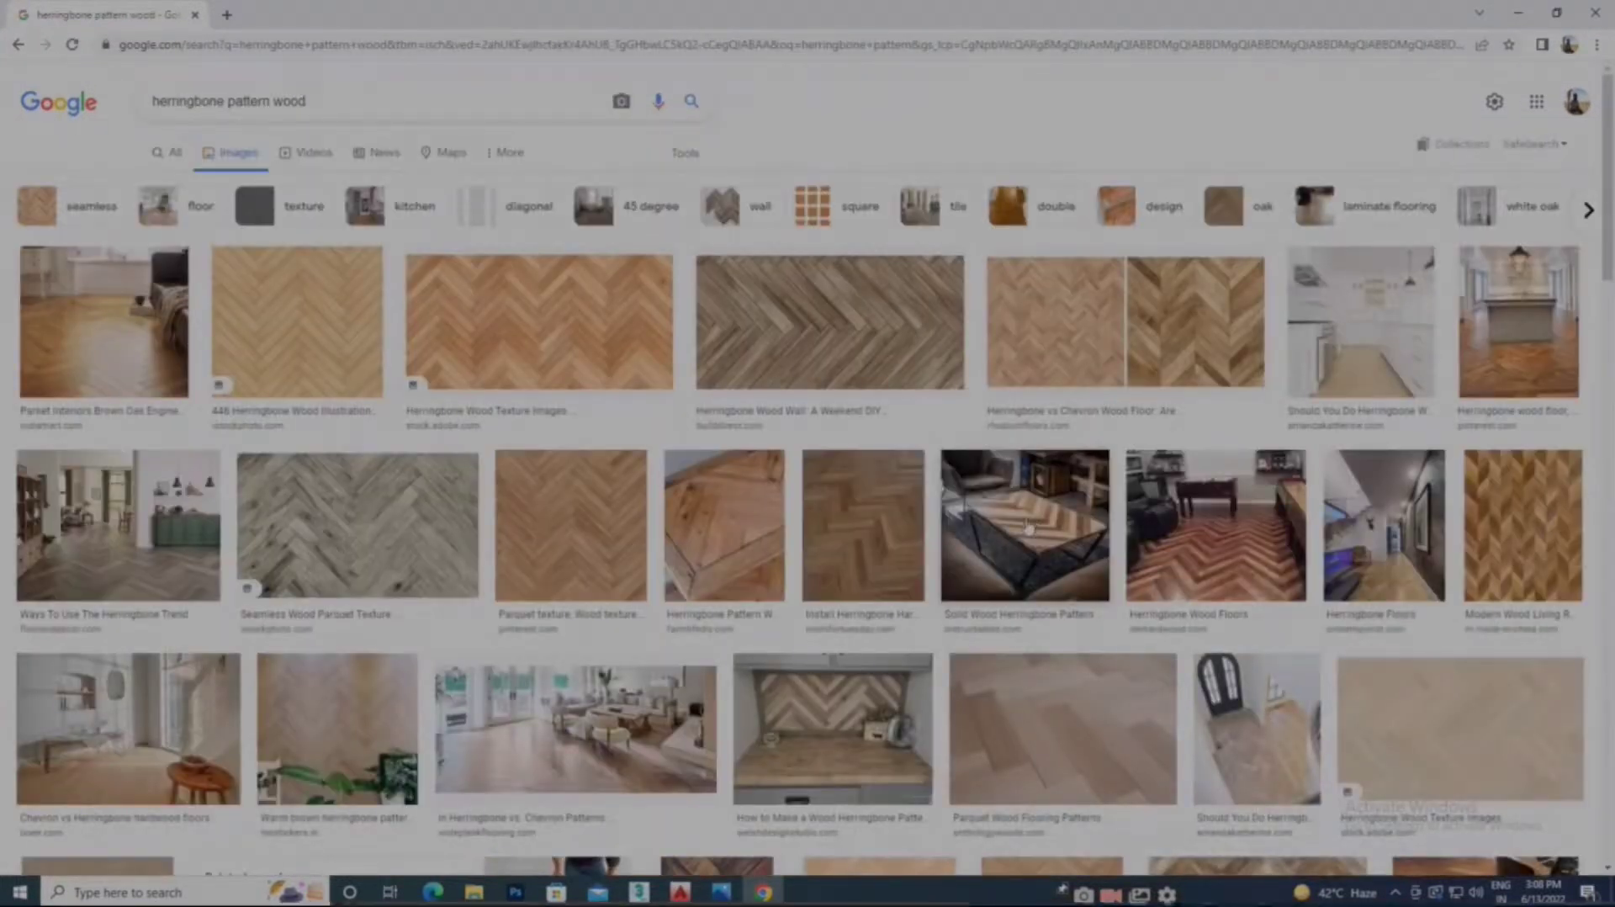
scroll(577, 561, "down", 3)
scroll(577, 561, "down", 5)
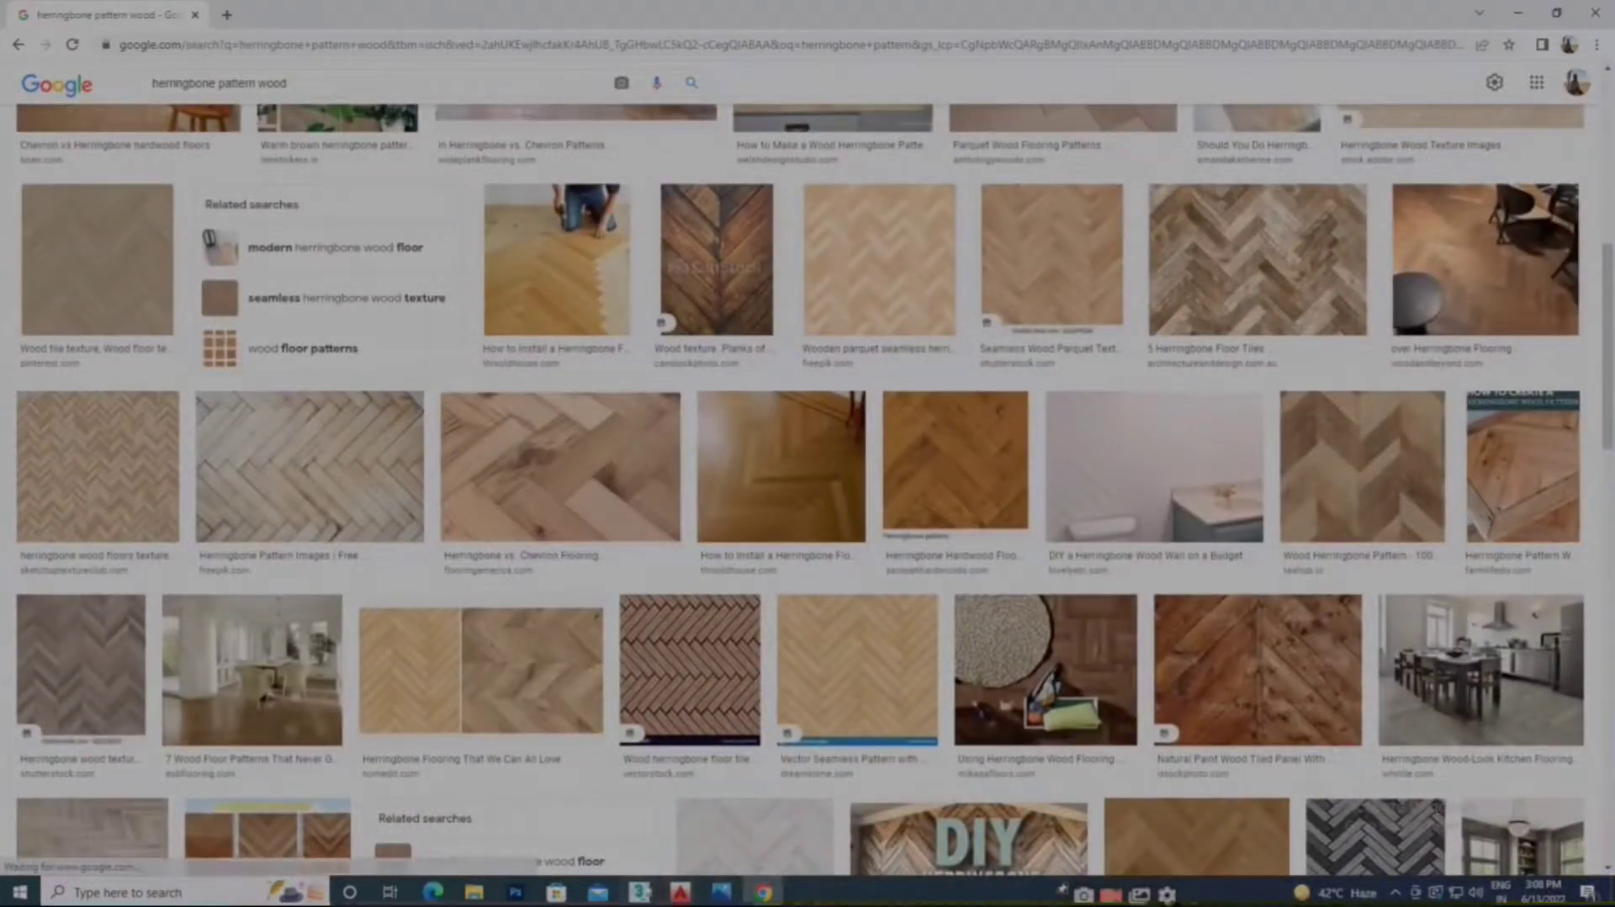
mouse_move(639, 891)
left_click(722, 820)
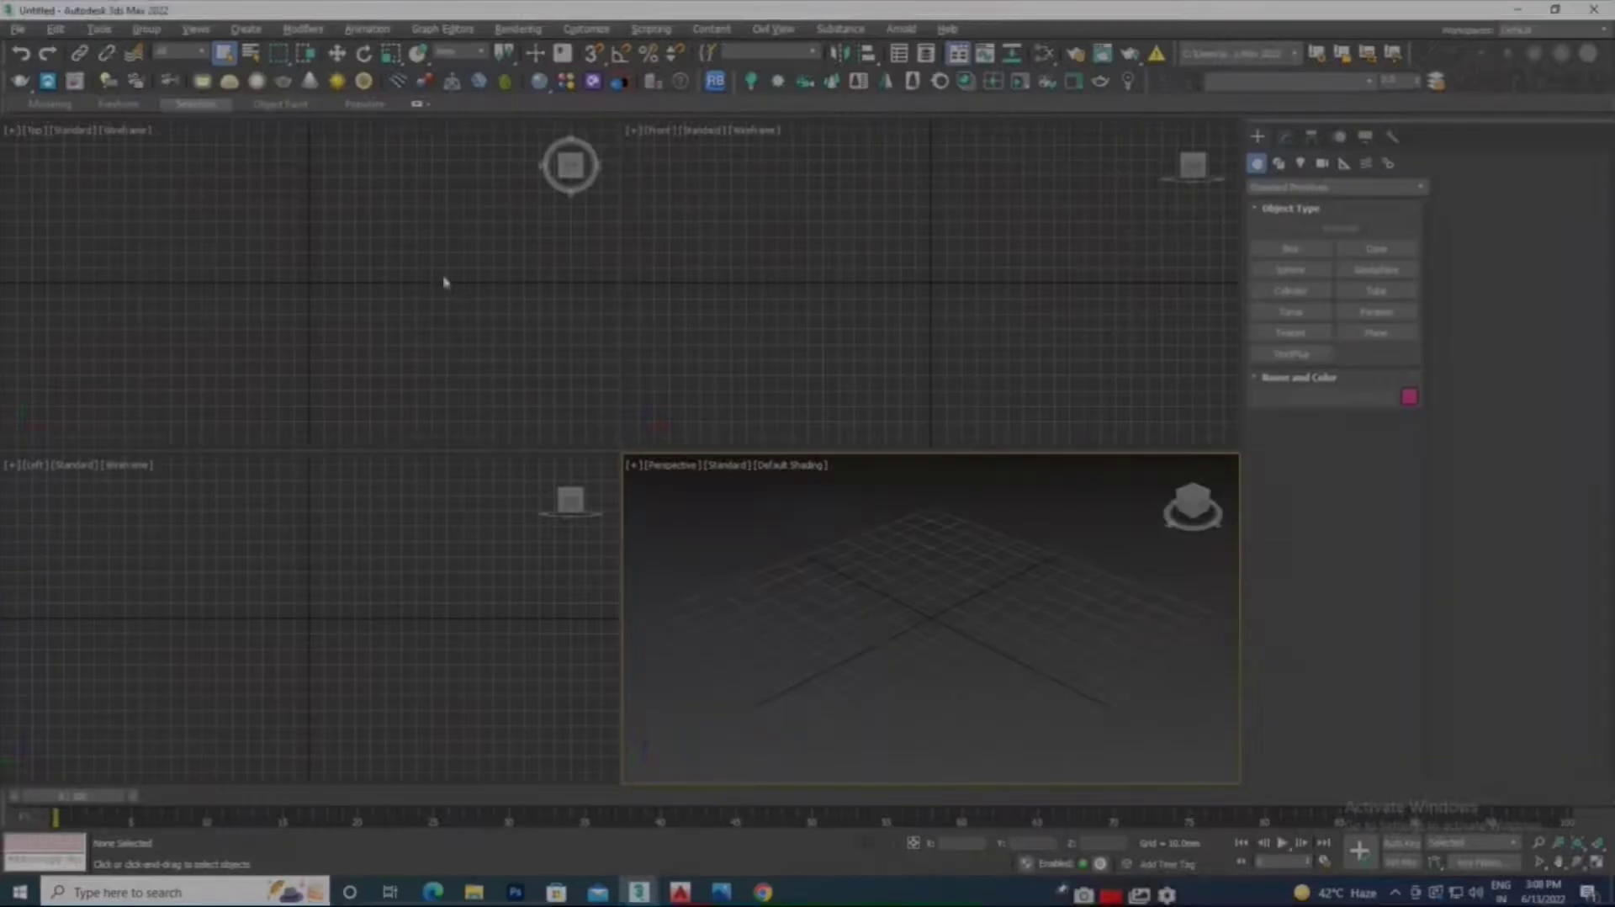
left_click(763, 893)
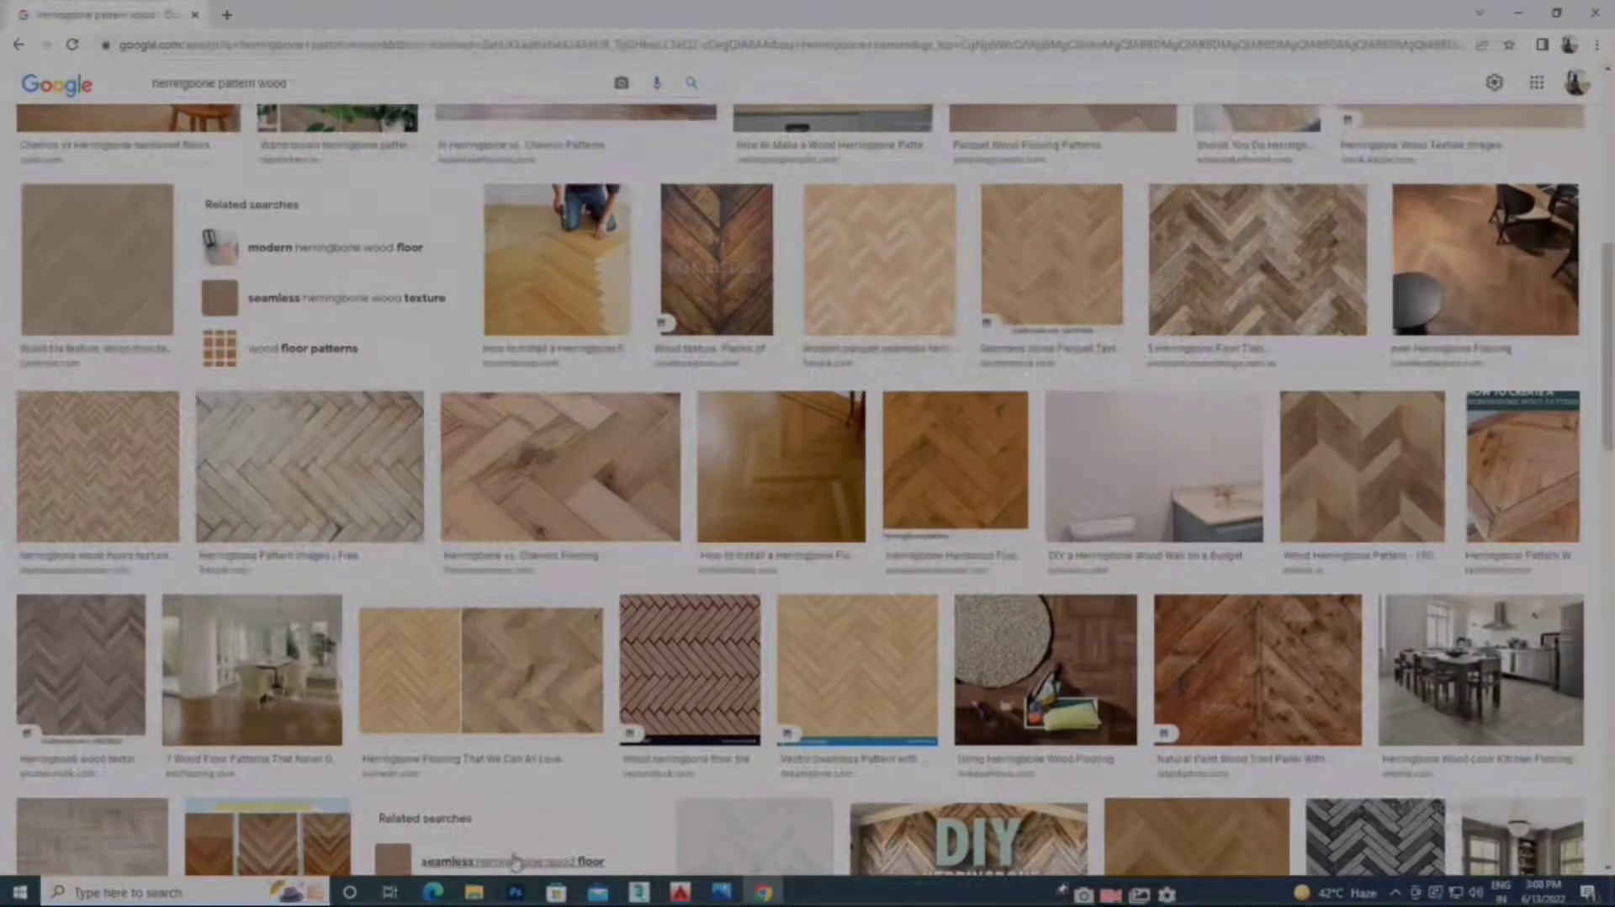
Switch to File Explorer and delete the extracted FloorGenerator_max2014-2022 folder from the SSD (E:) drive
mouse_move(474, 896)
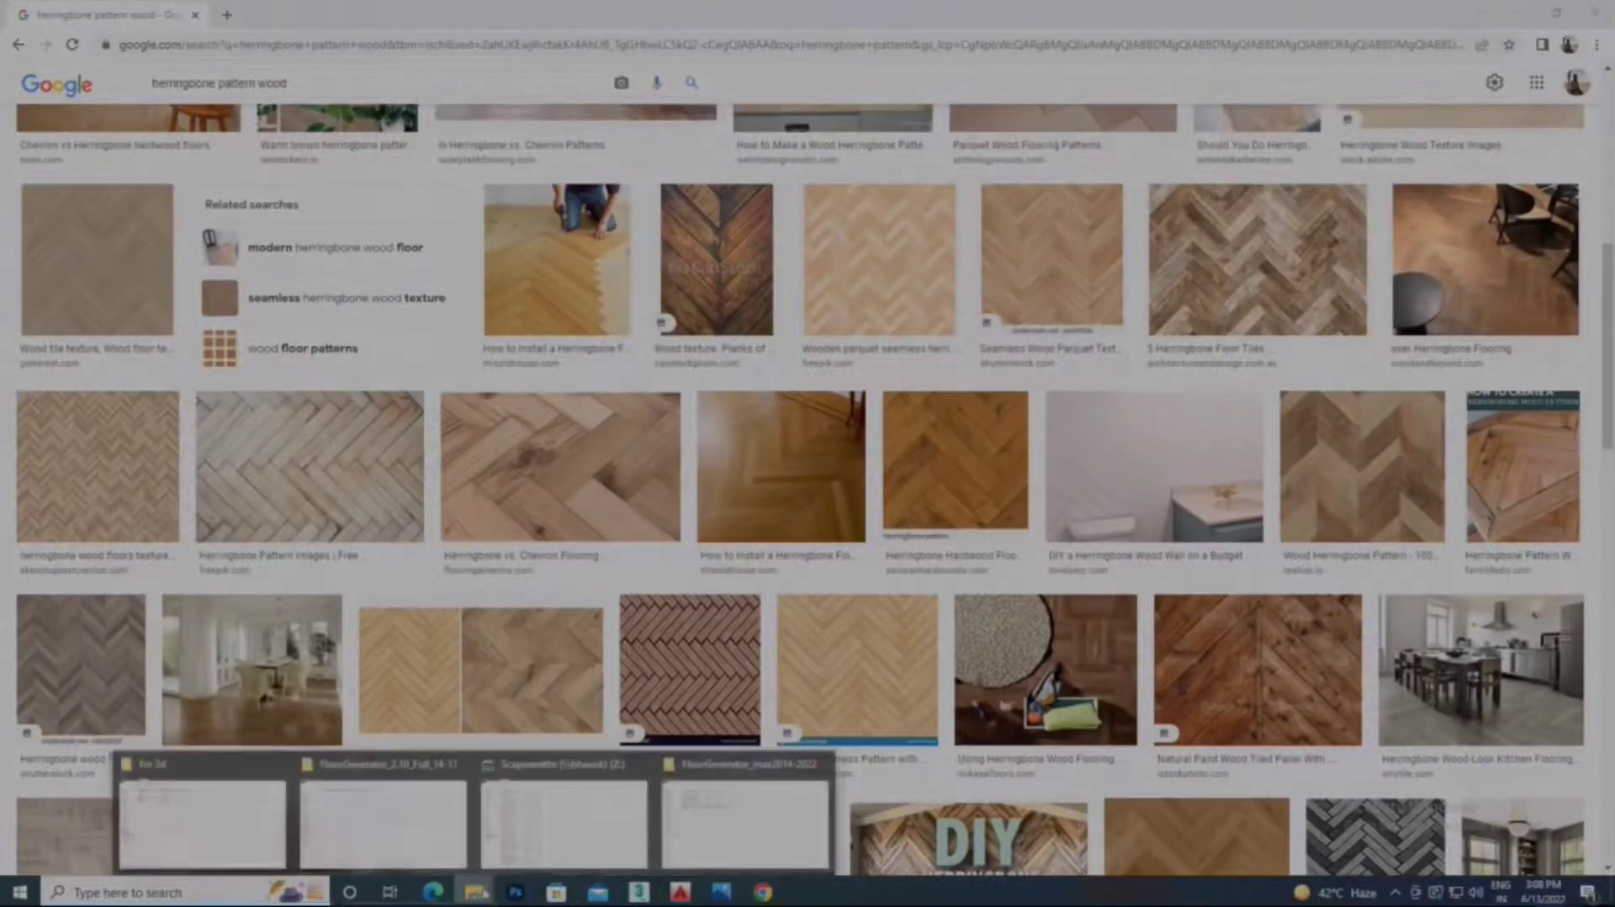
left_click(741, 820)
left_click(14, 58)
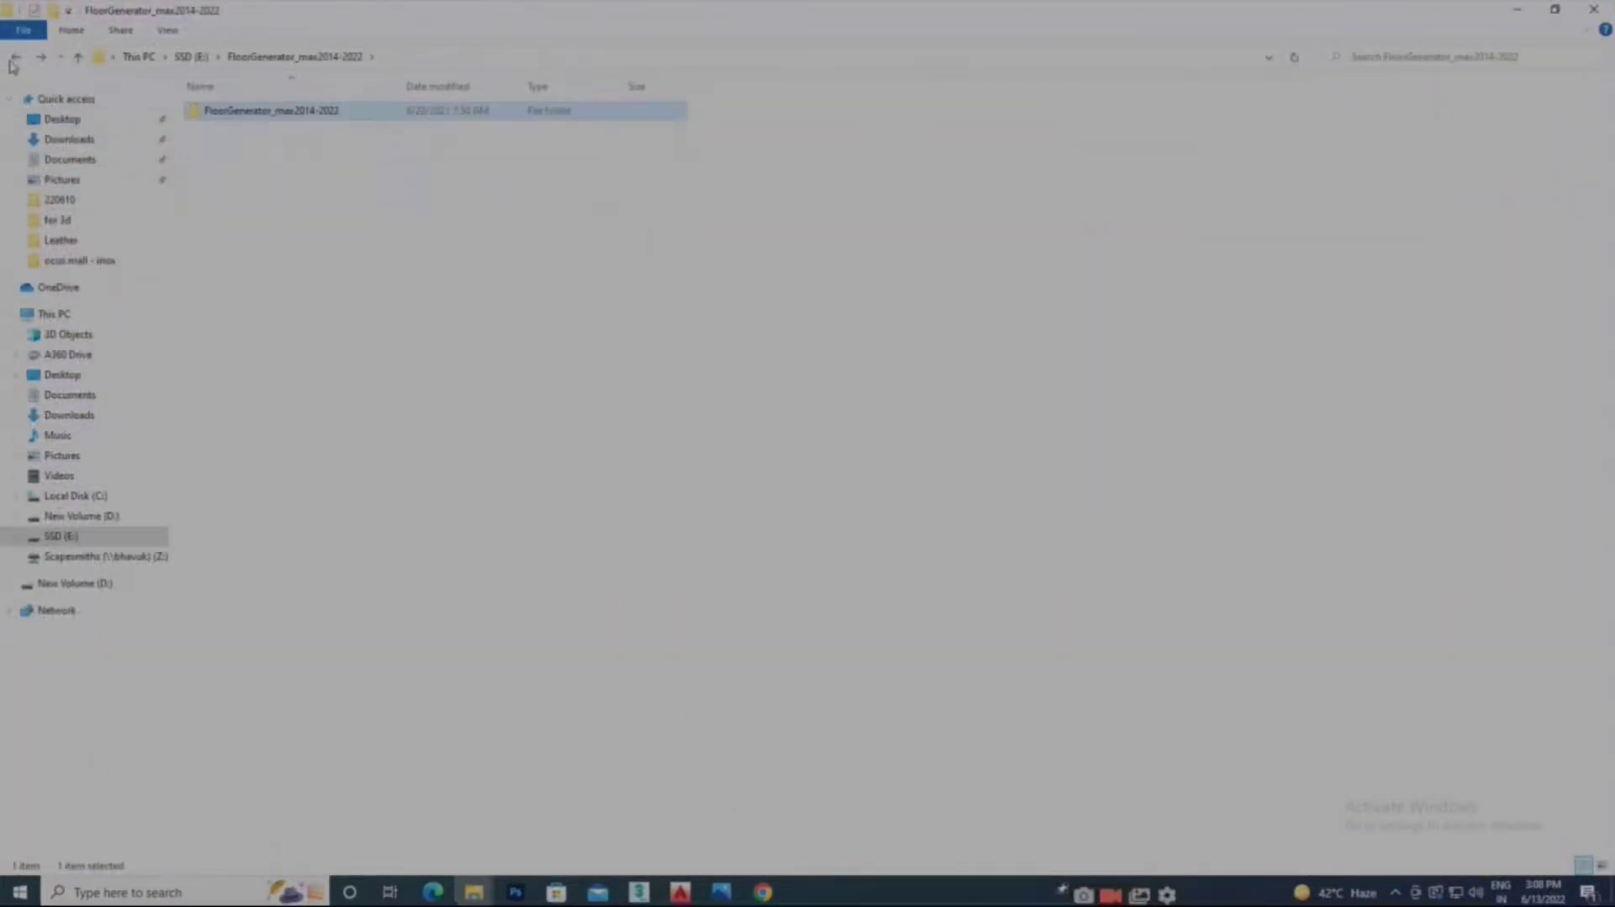
left_click(15, 58)
left_click(253, 393)
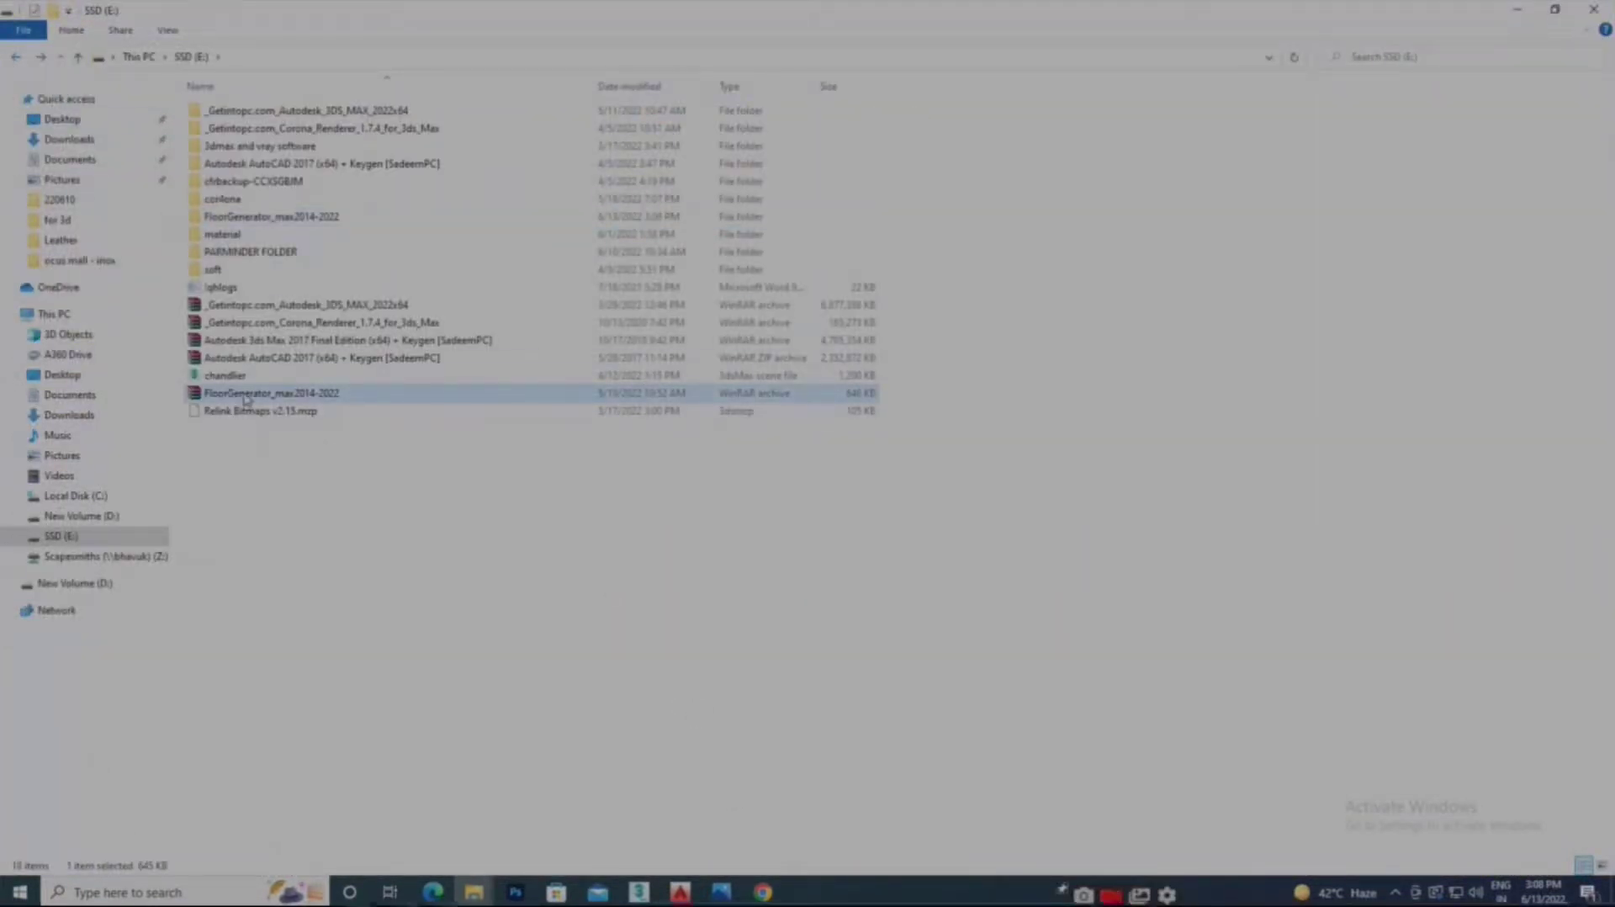
right_click(242, 218)
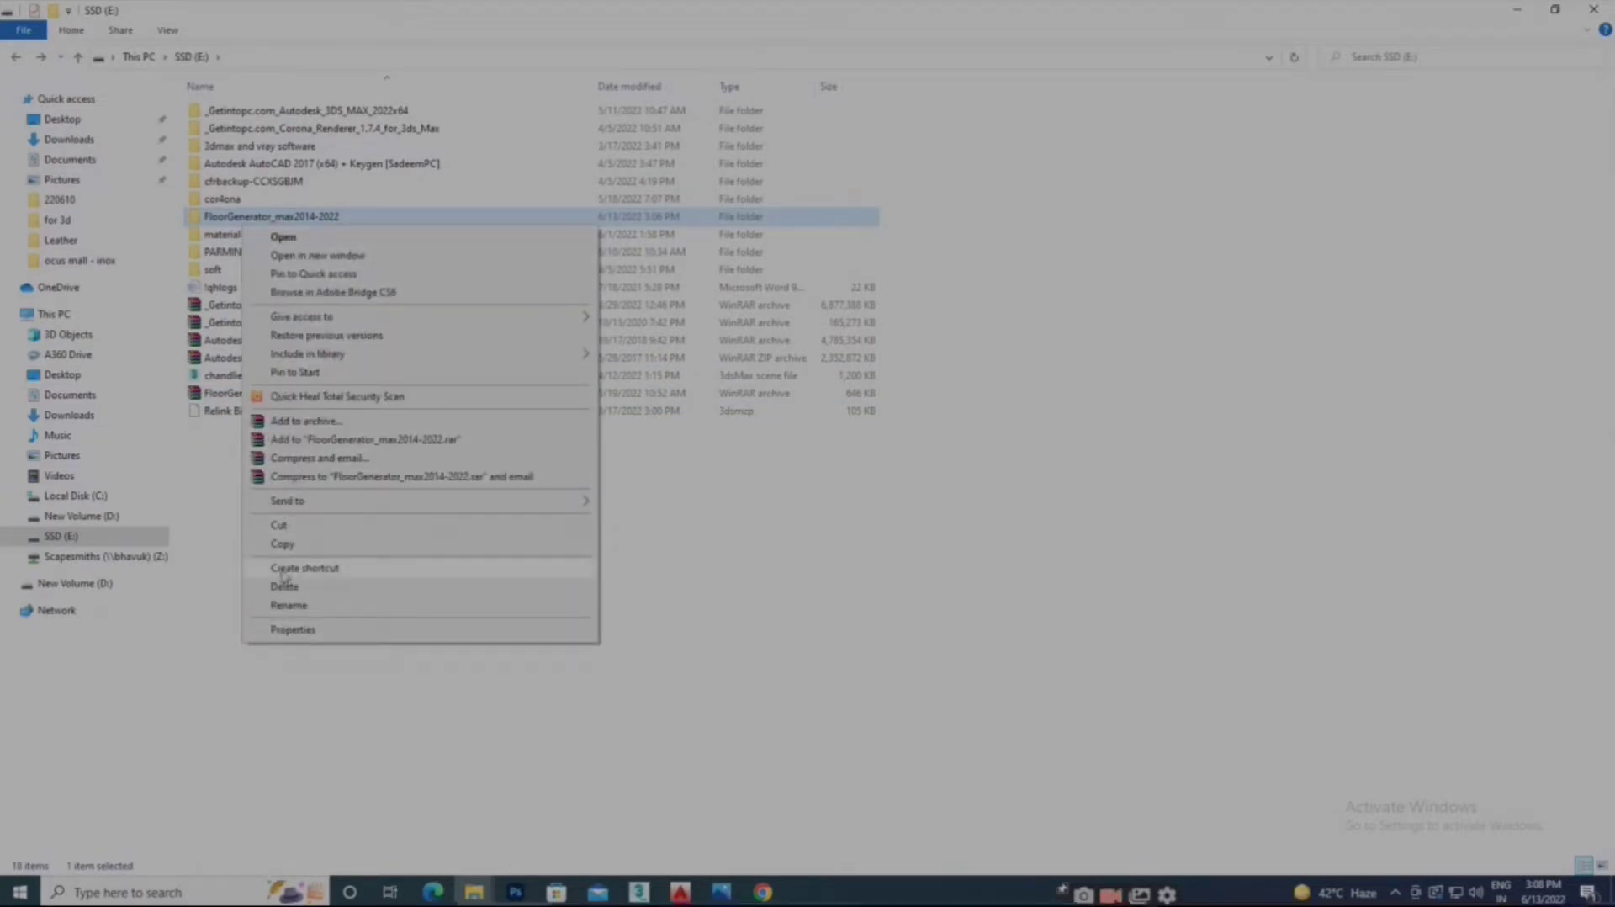
left_click(284, 587)
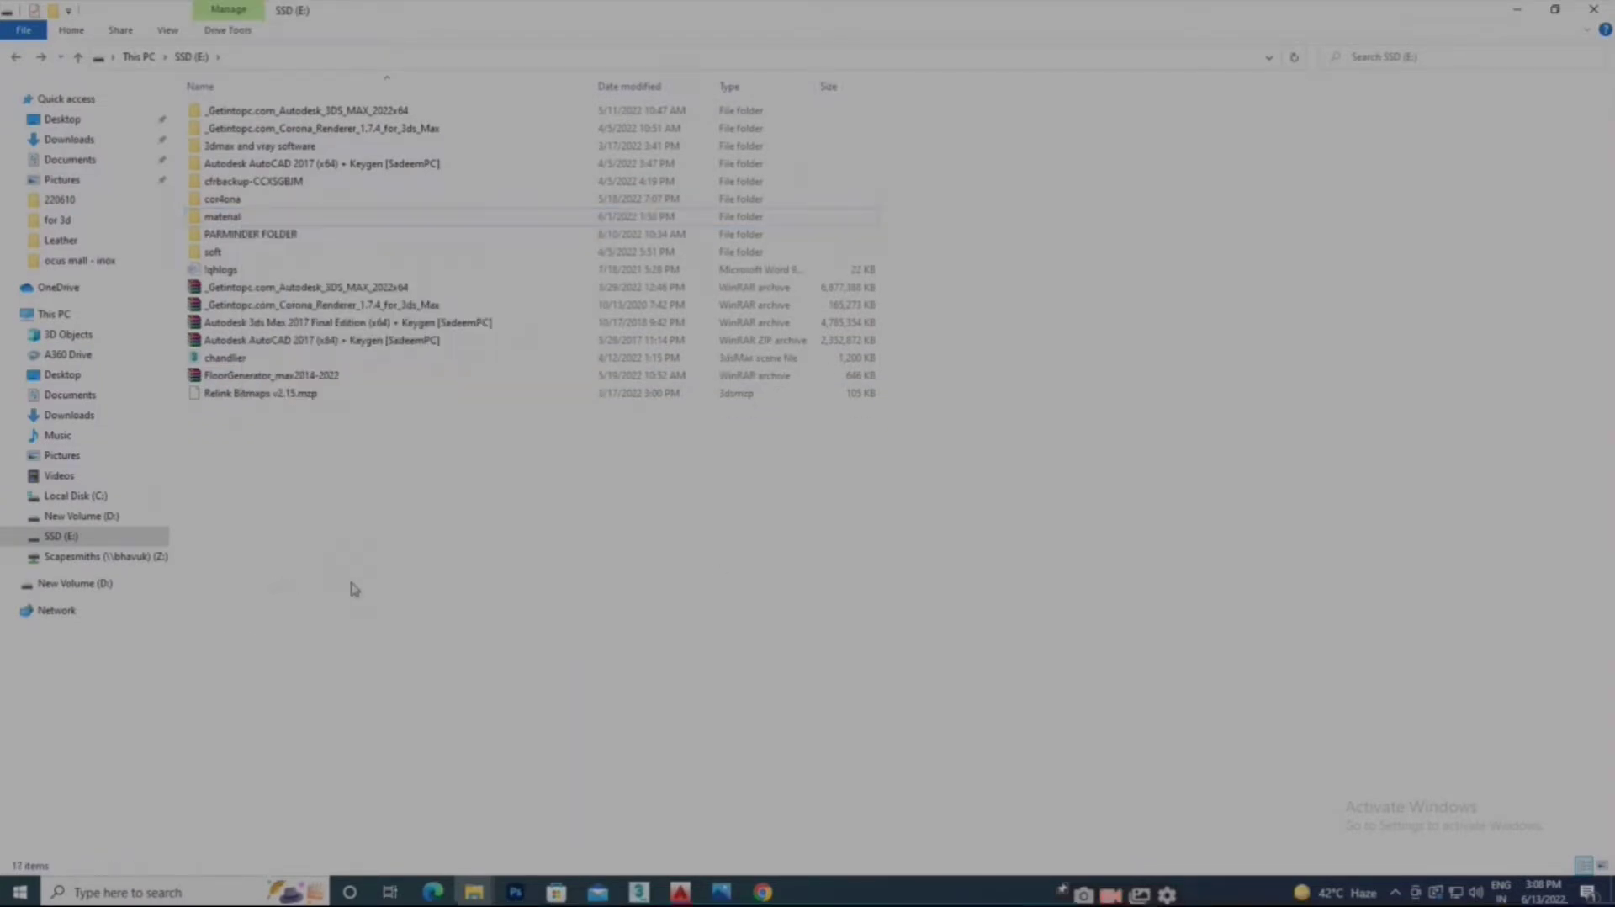
right_click(234, 379)
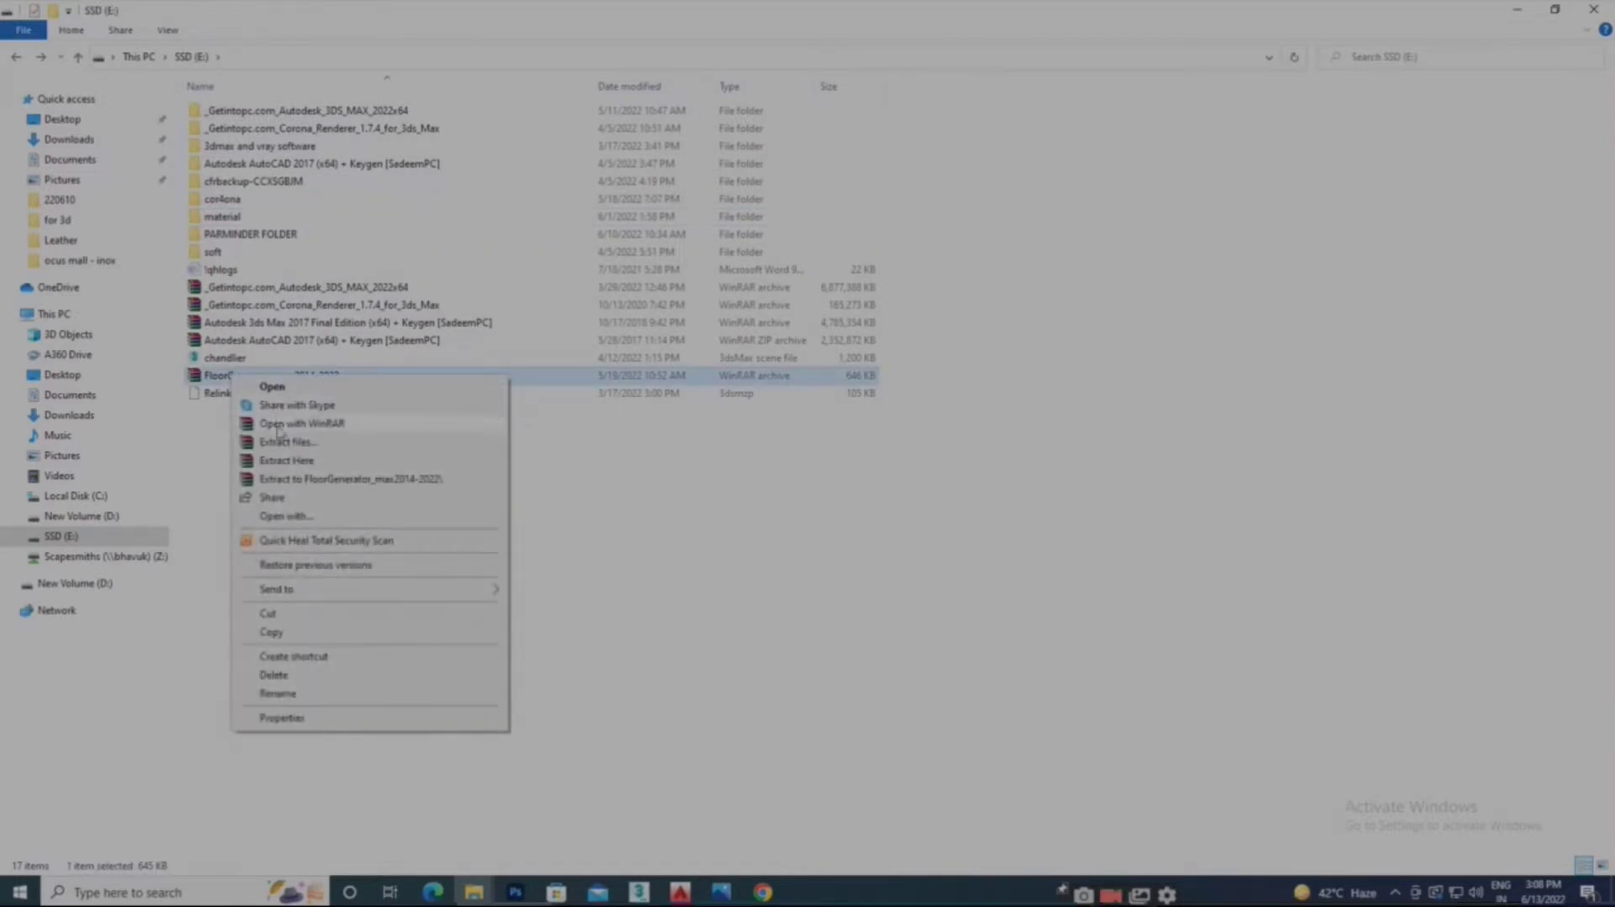
left_click(737, 703)
Switch to Chrome and search the web in a new tab for "floor generator for 3ds max 2022"
left_click(763, 892)
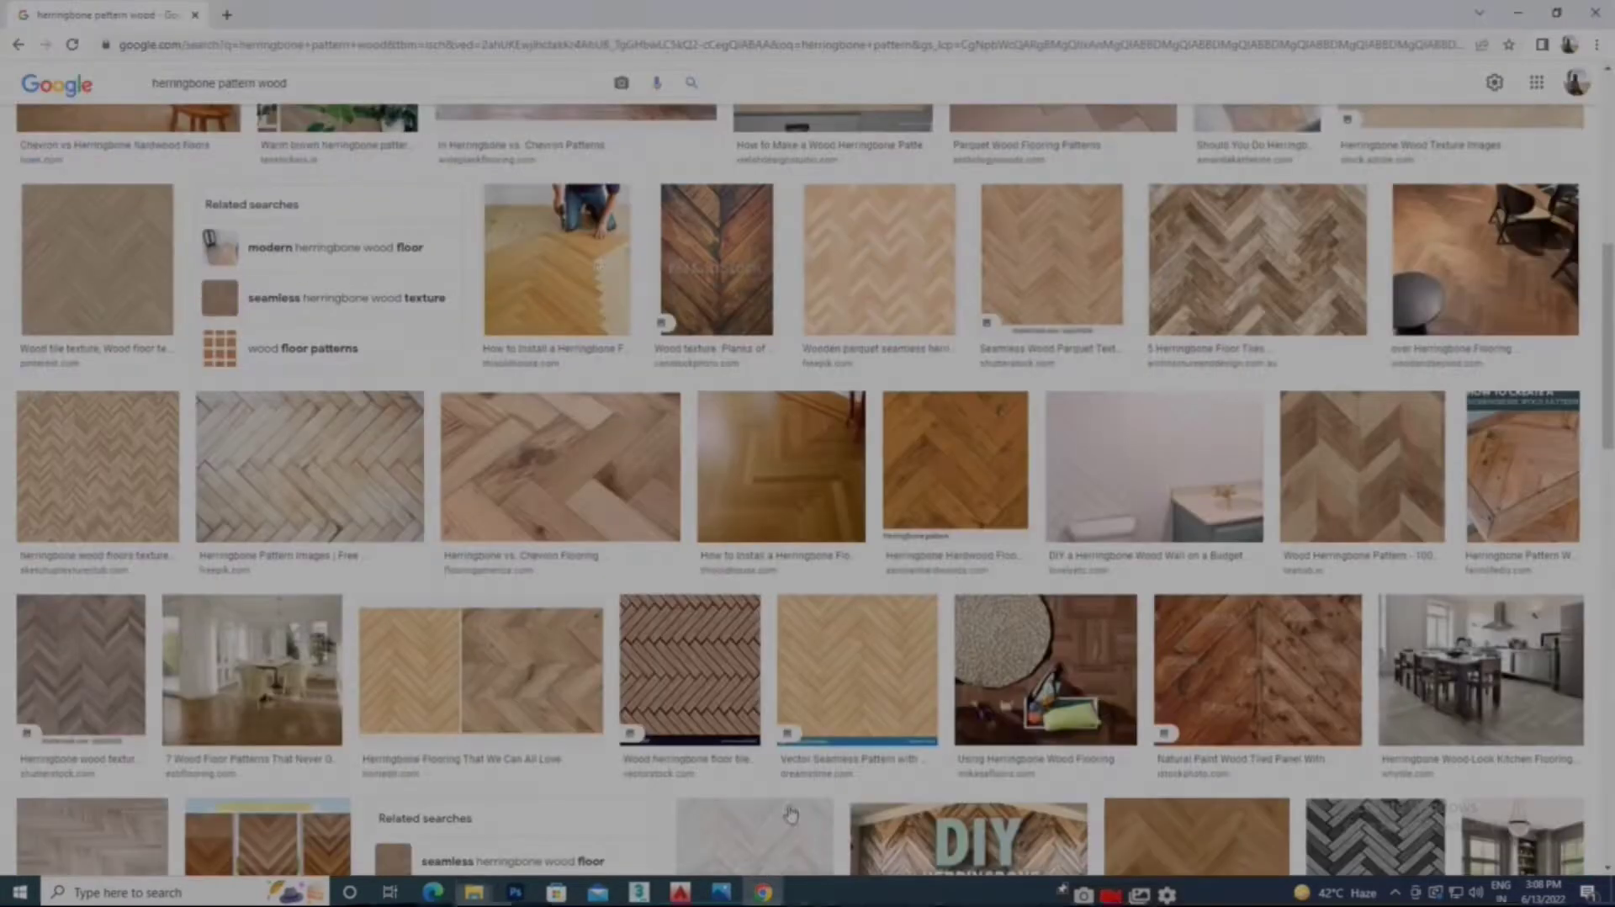
left_click(238, 17)
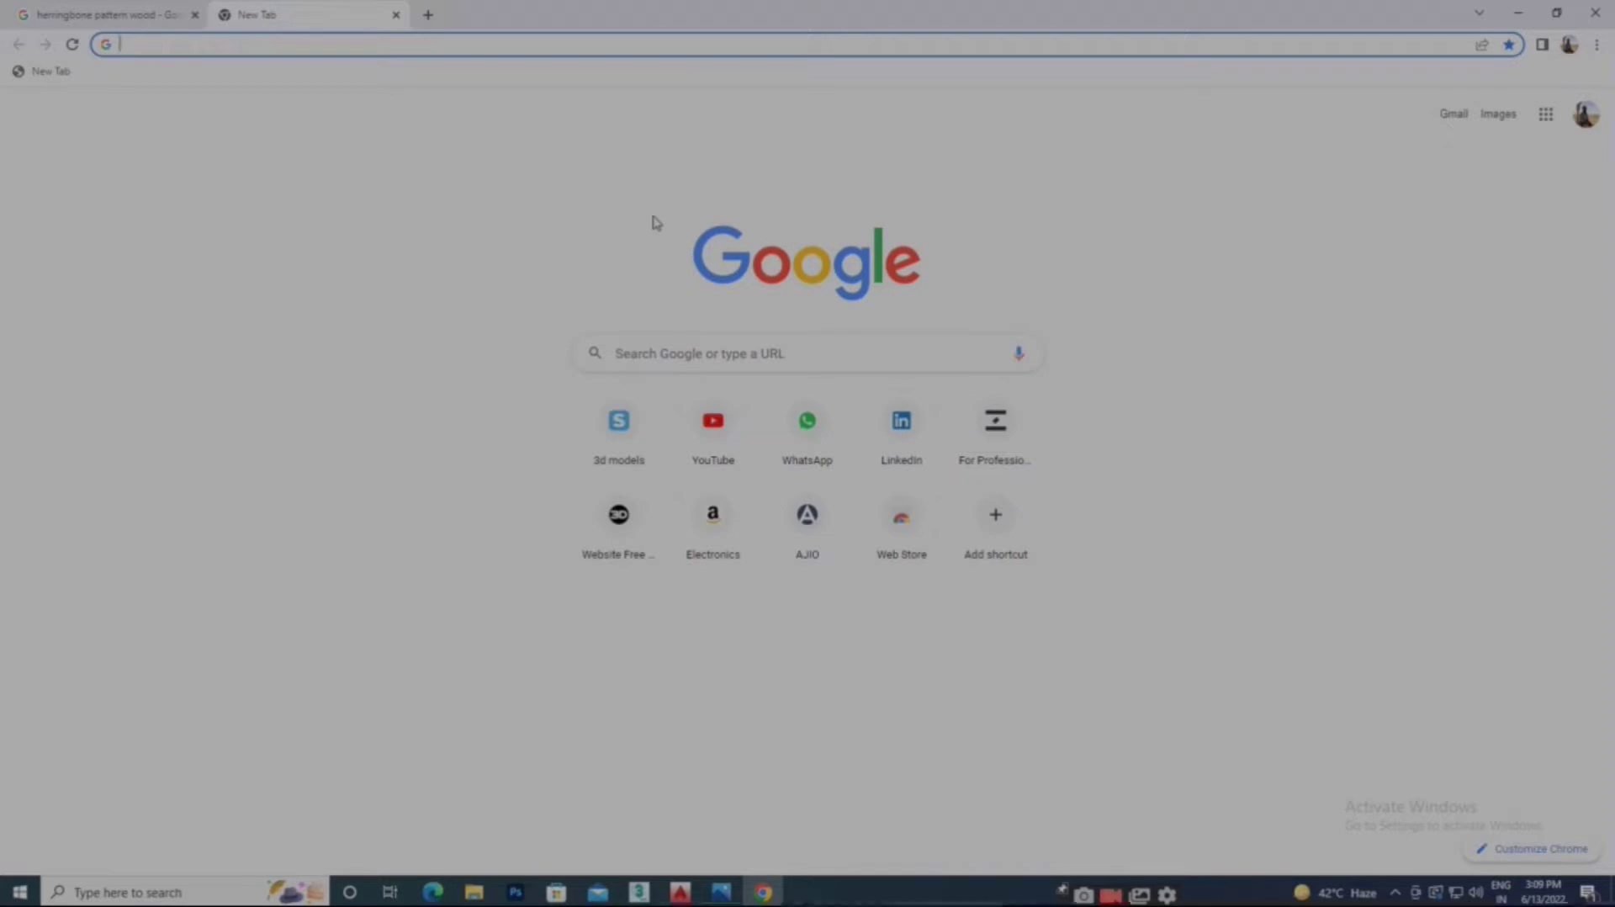
key("alt+Tab")
key("alt+Tab")
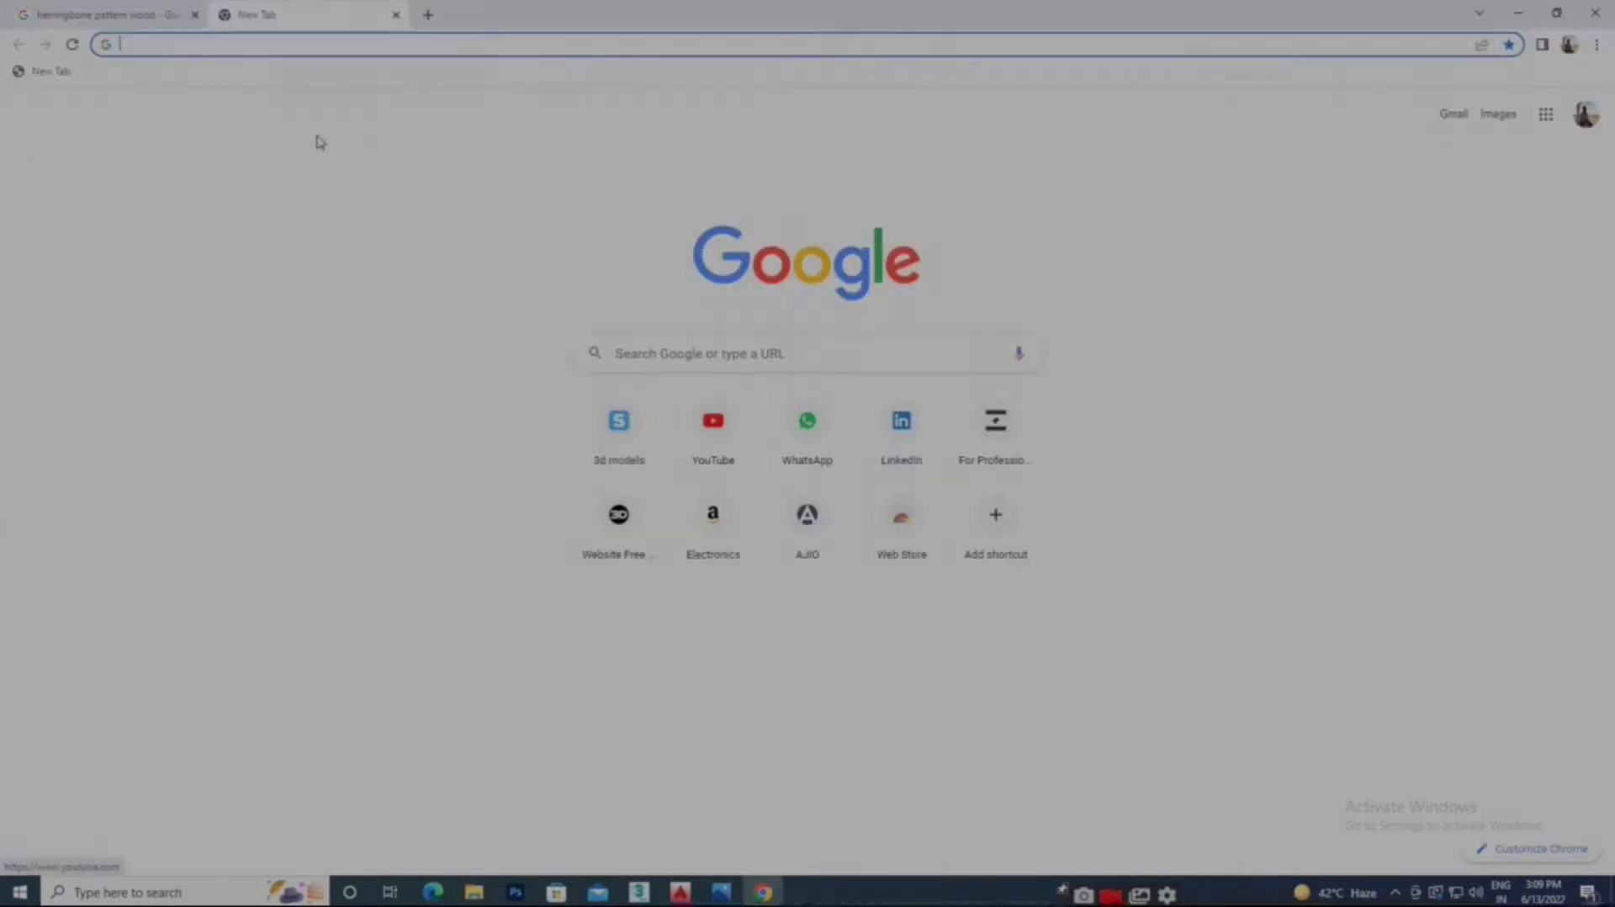
type("FL")
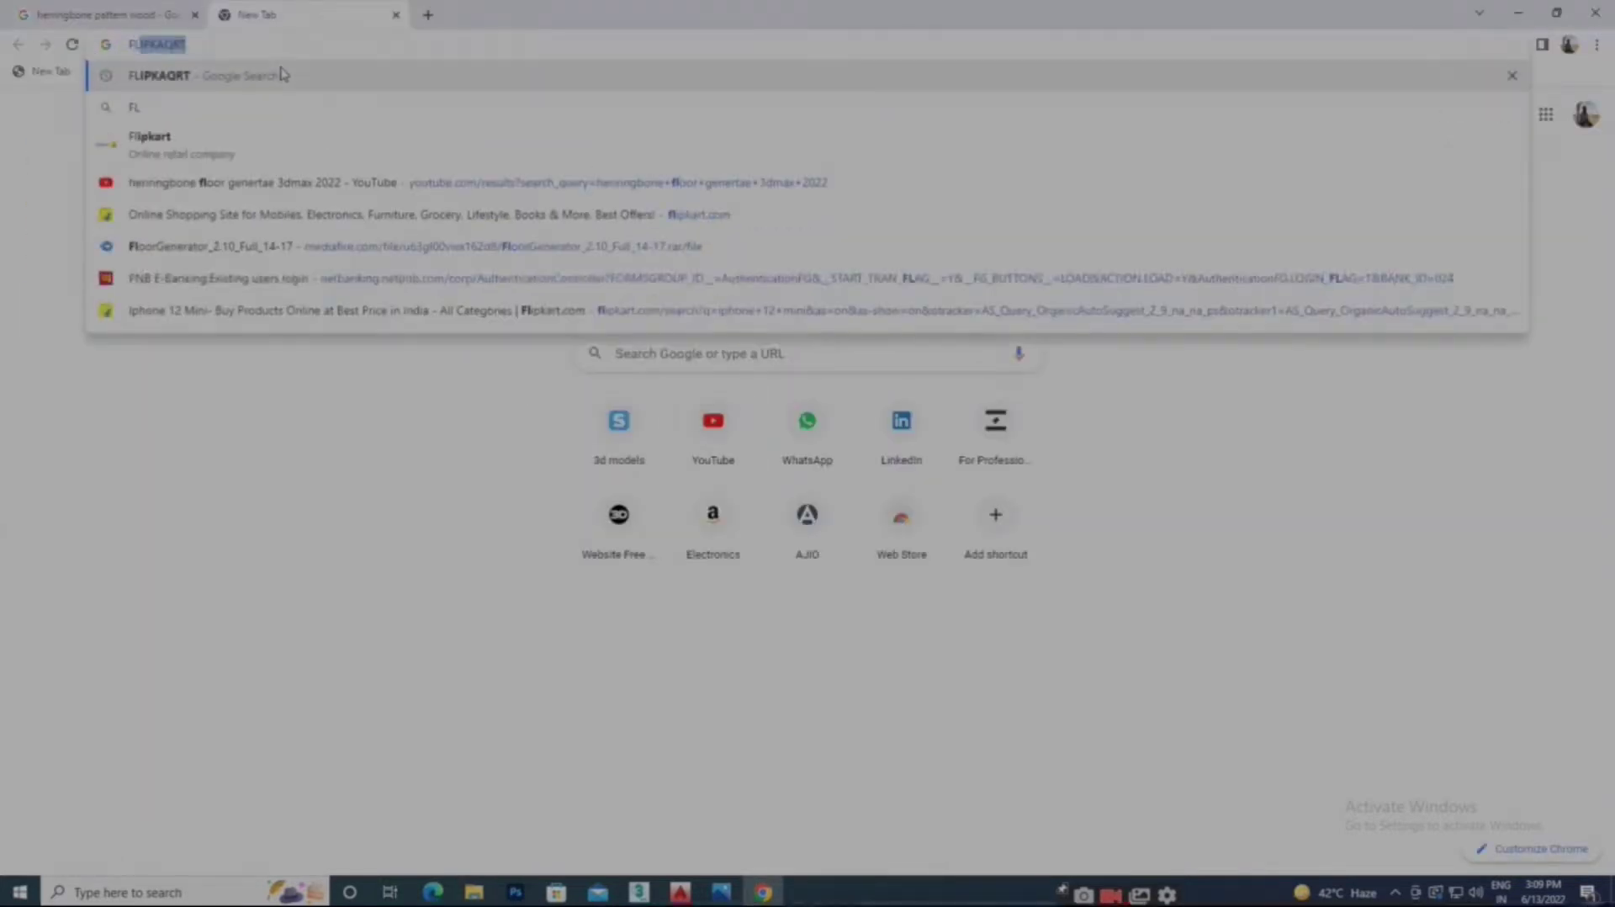
type("OOR G")
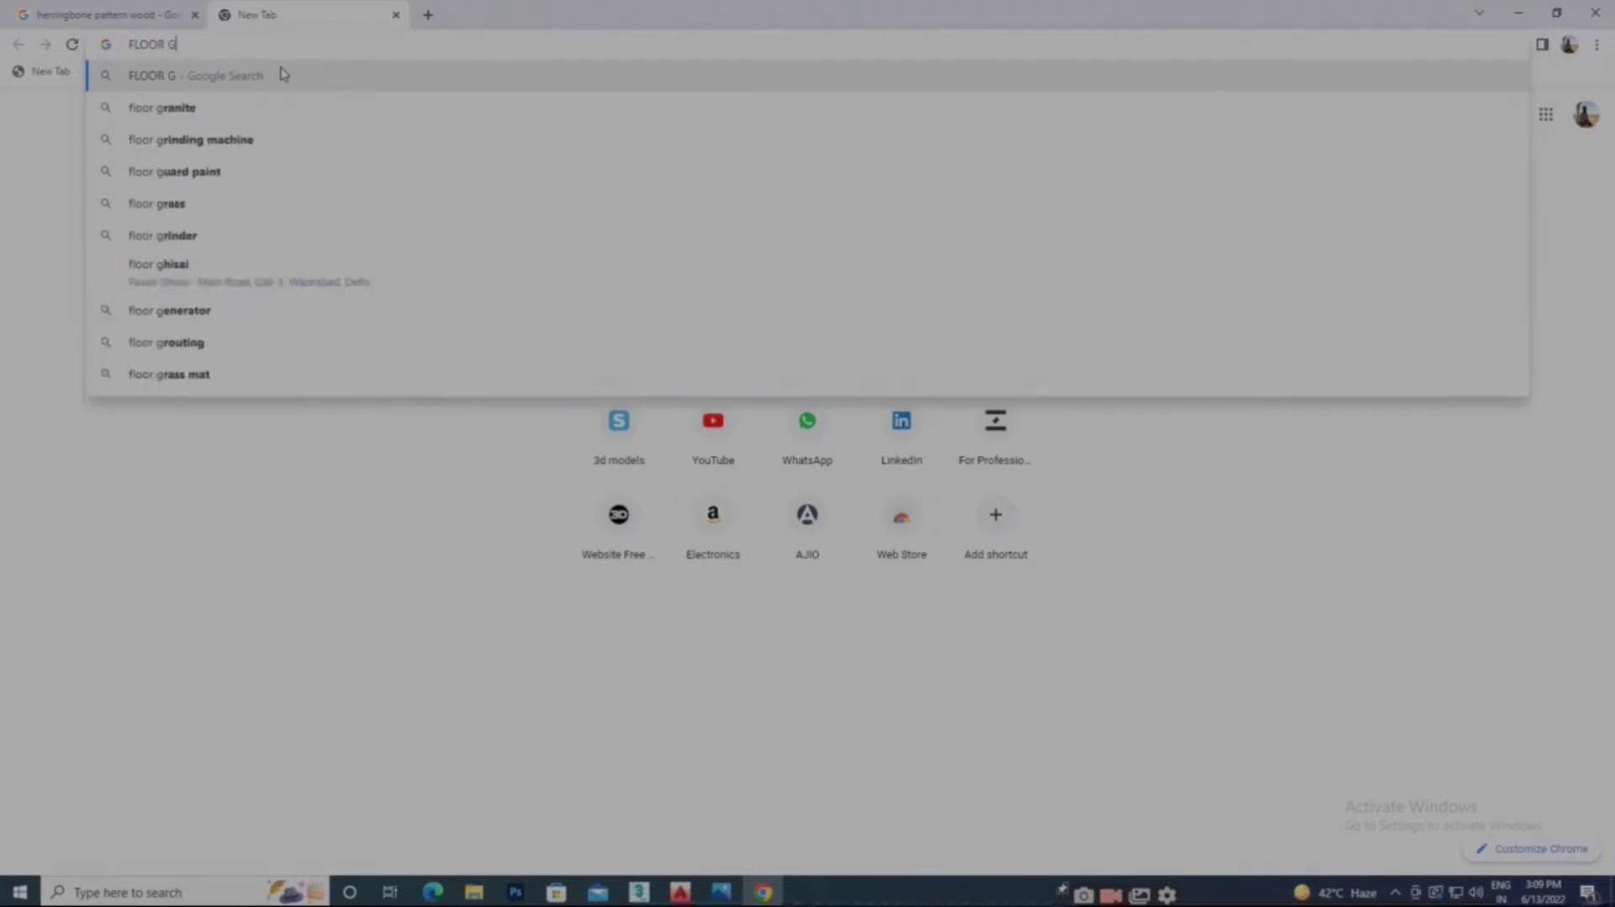
type("ENERTAE")
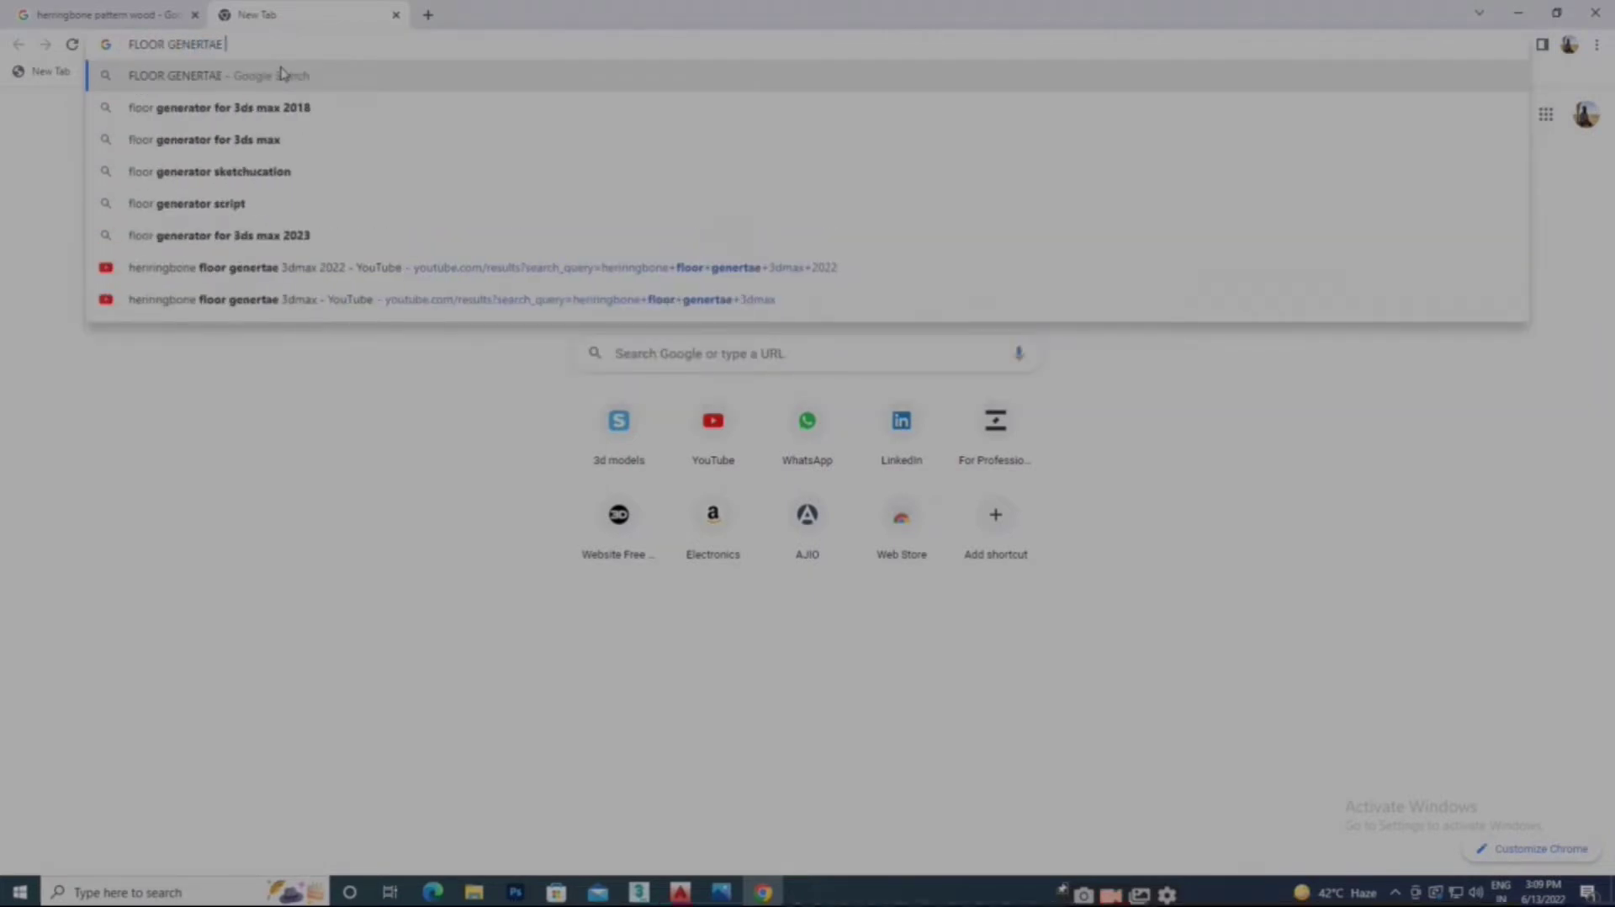
key("Down")
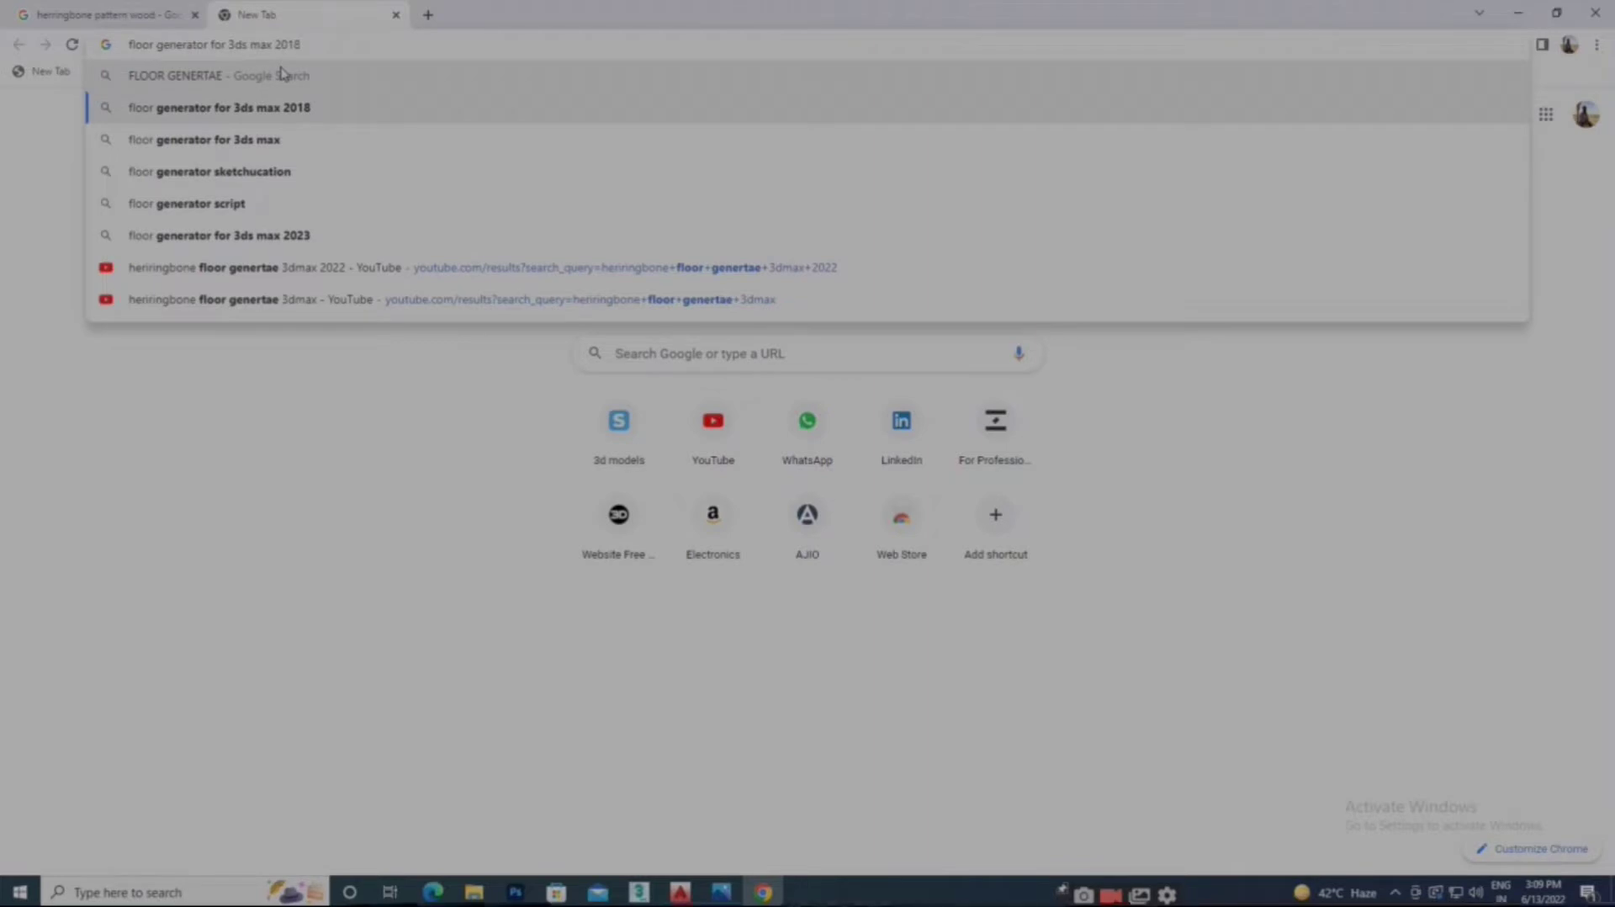
key("BackSpace")
key("BackSpace")
type("22")
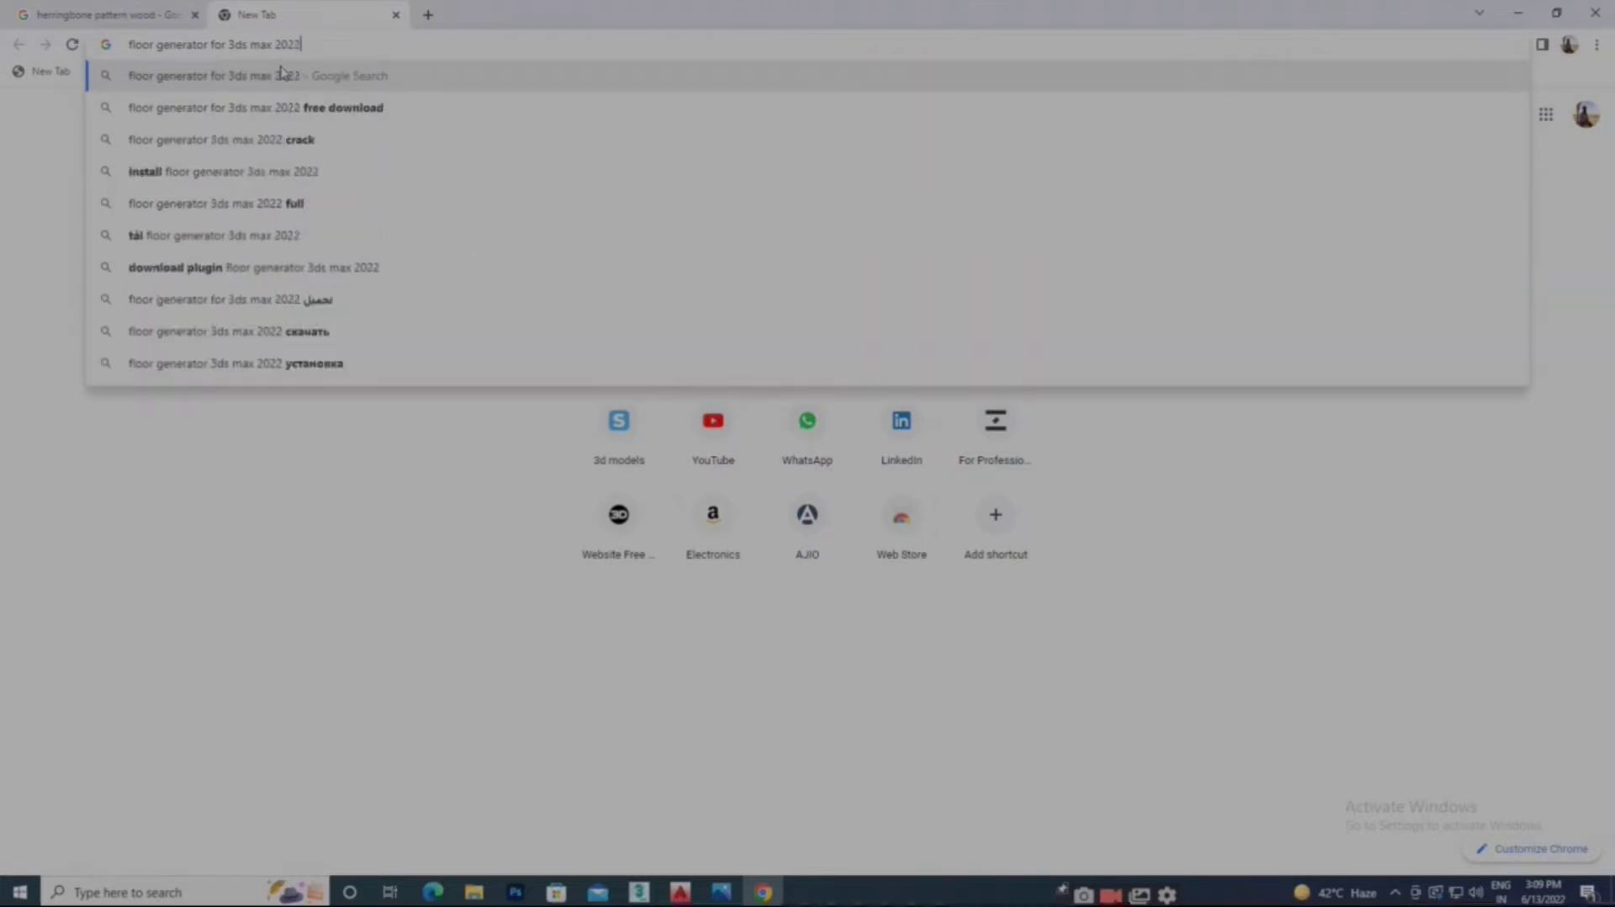
key("Return")
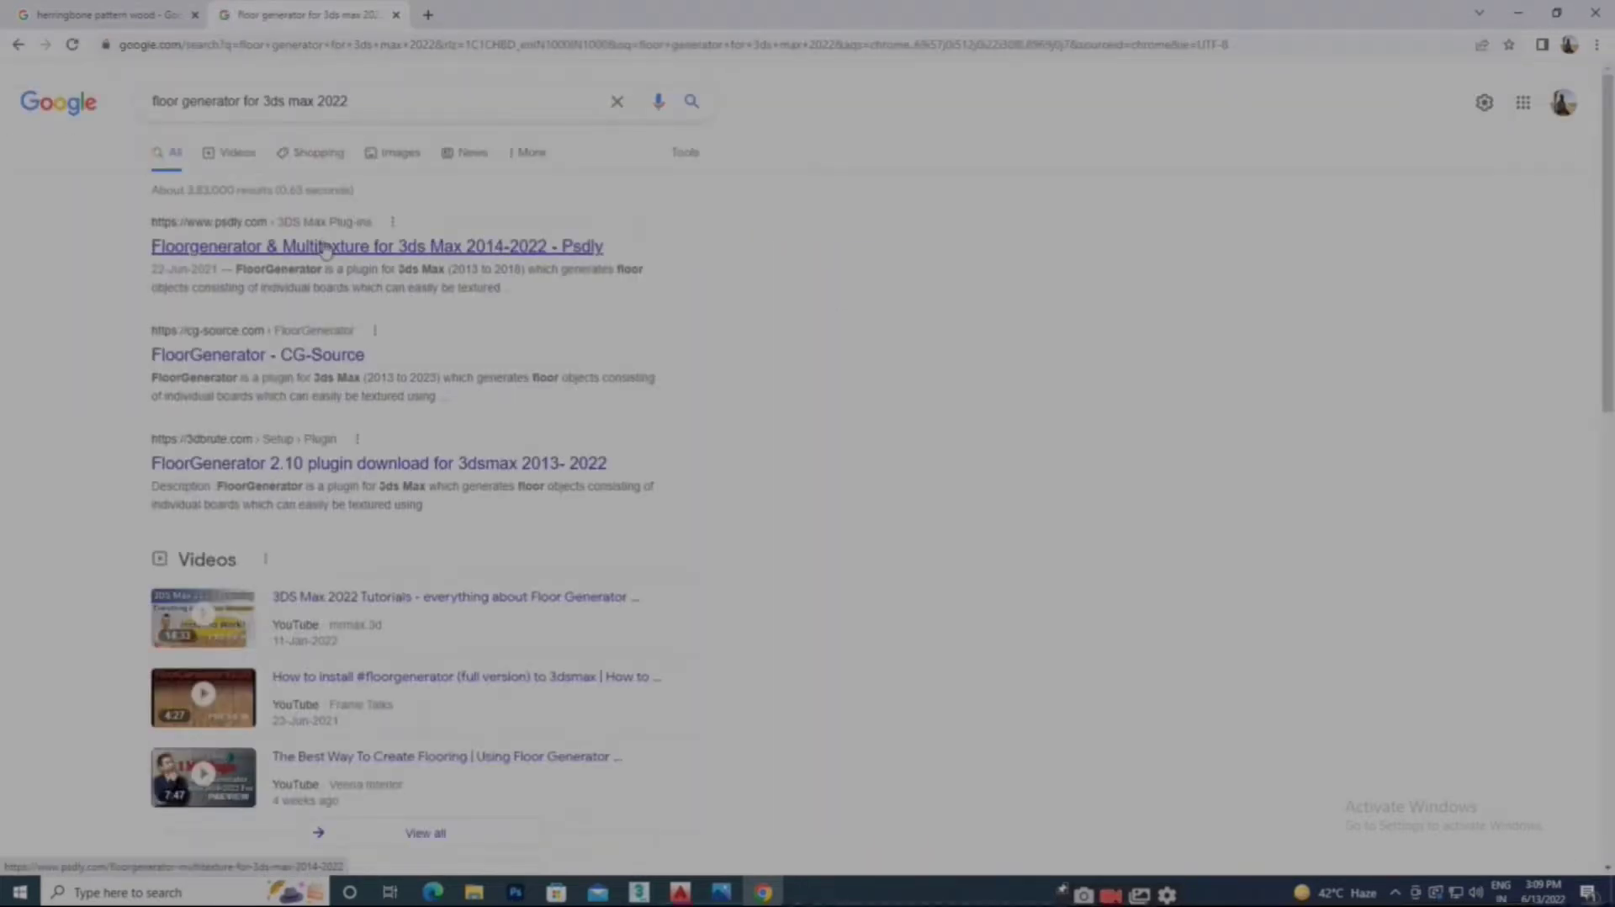
Open the Psdly result for Floorgenerator & Multitexture for 3ds Max 2014-2022 and look through its download page
left_click(454, 17)
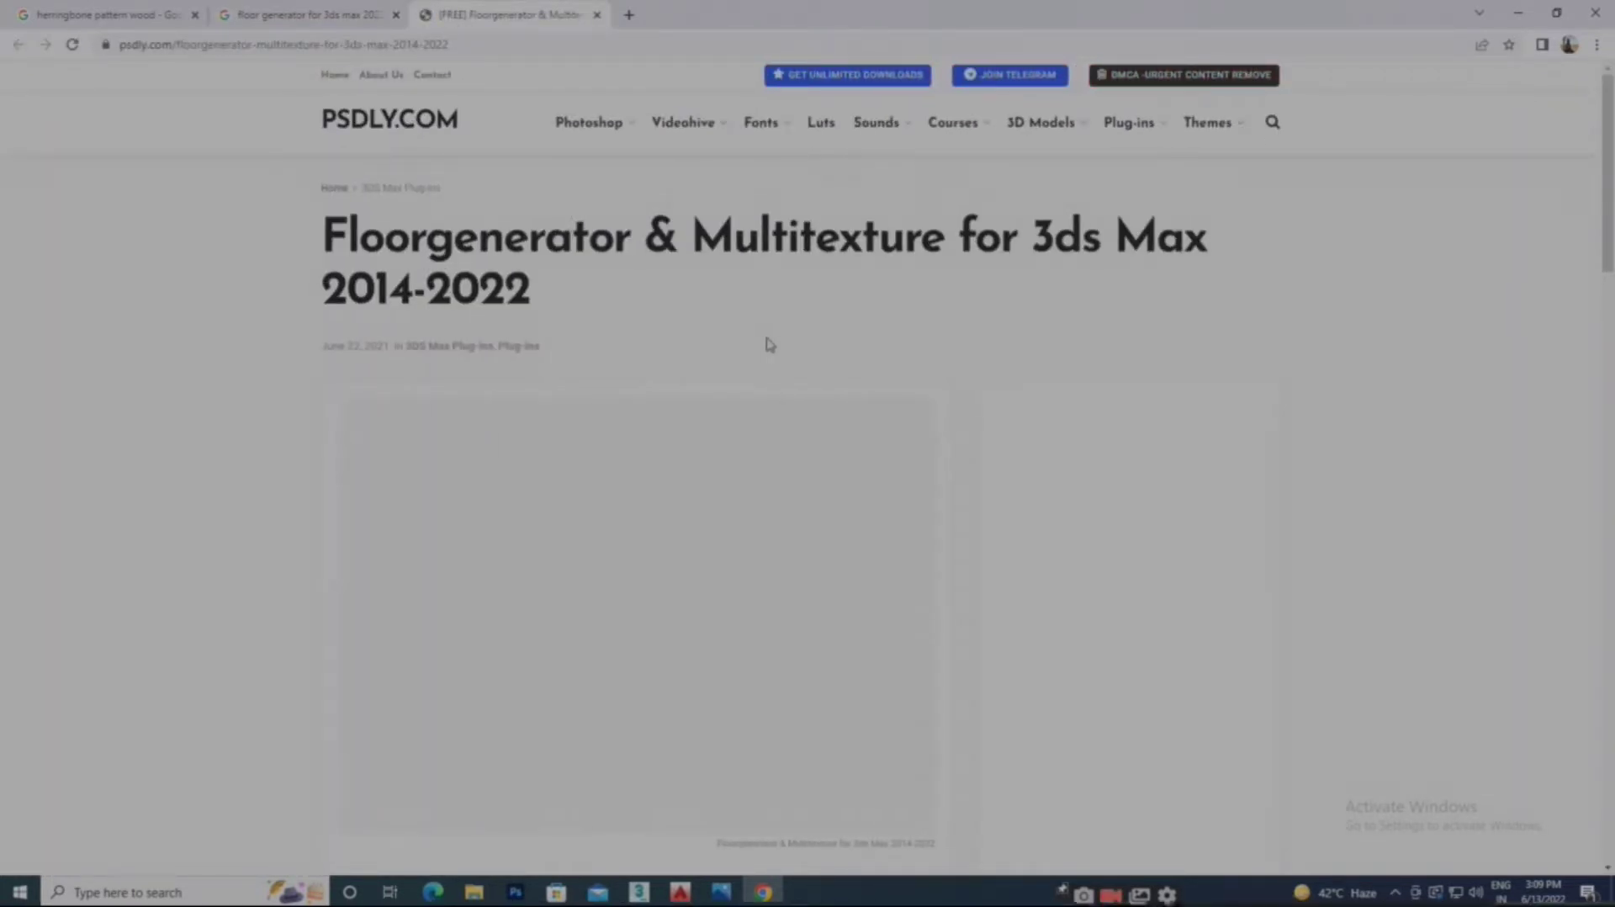
scroll(767, 346, "down", 6)
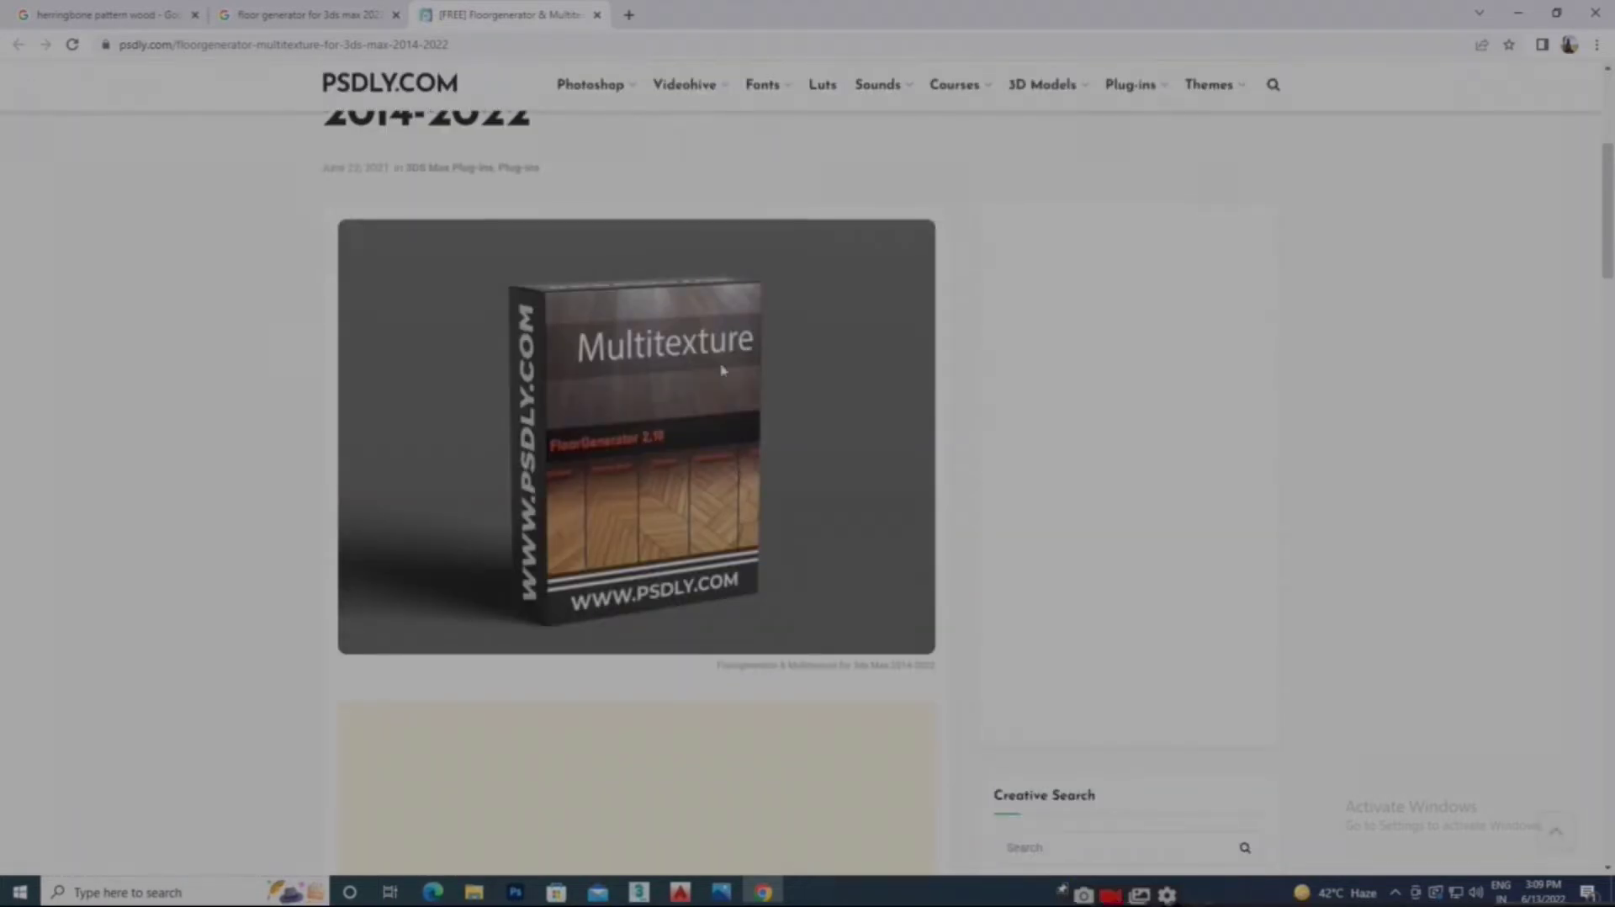
scroll(717, 387, "down", 5)
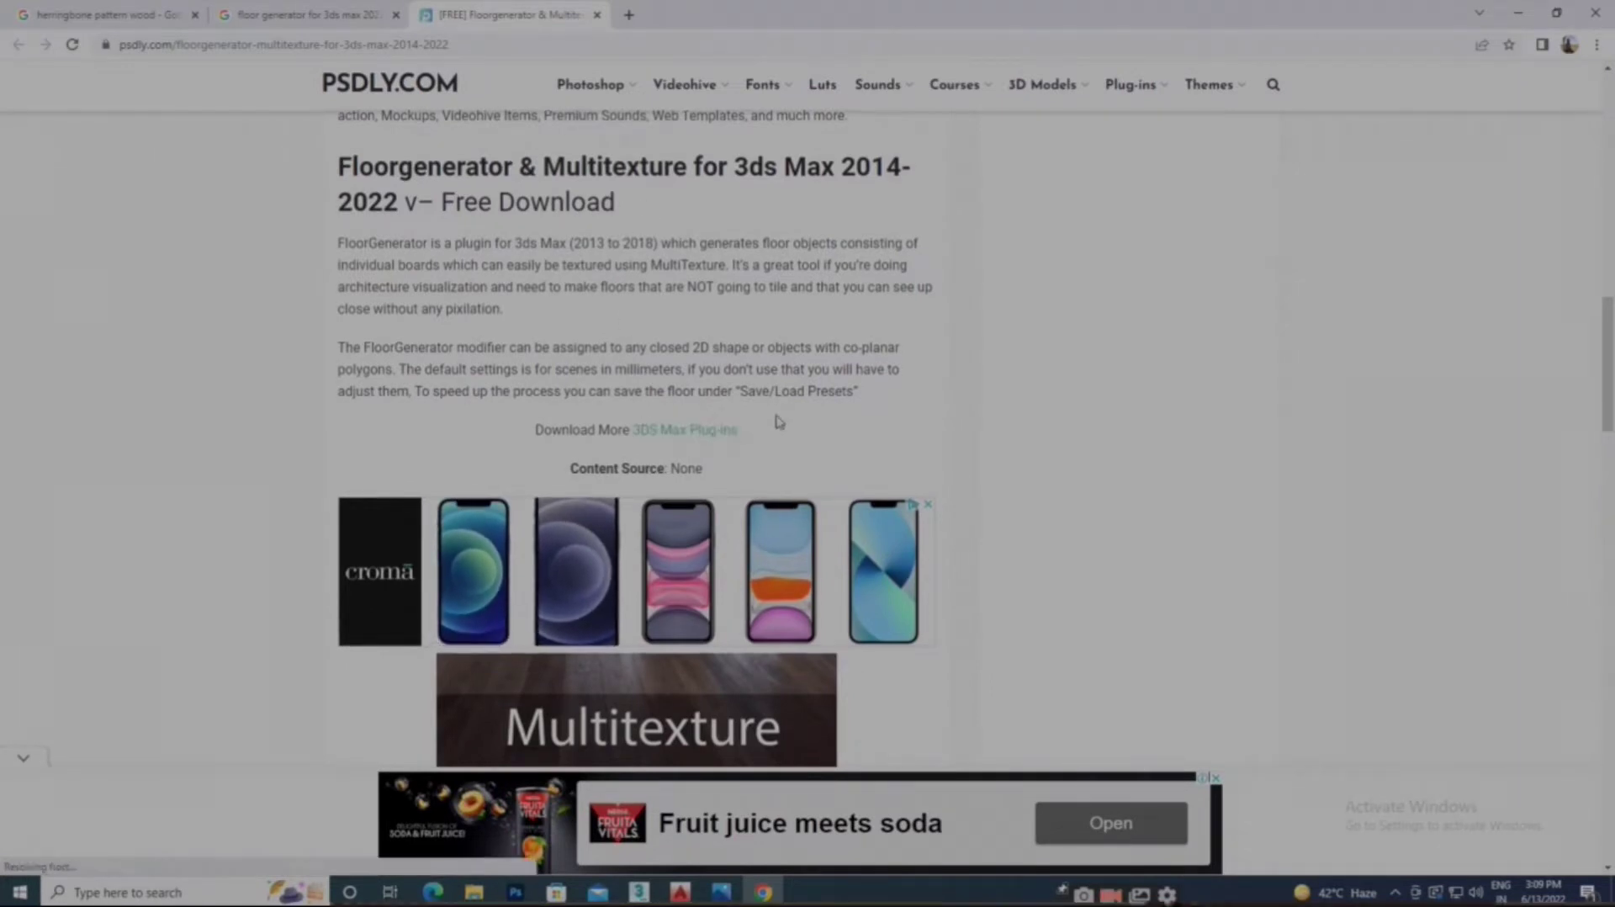
scroll(748, 482, "down", 10)
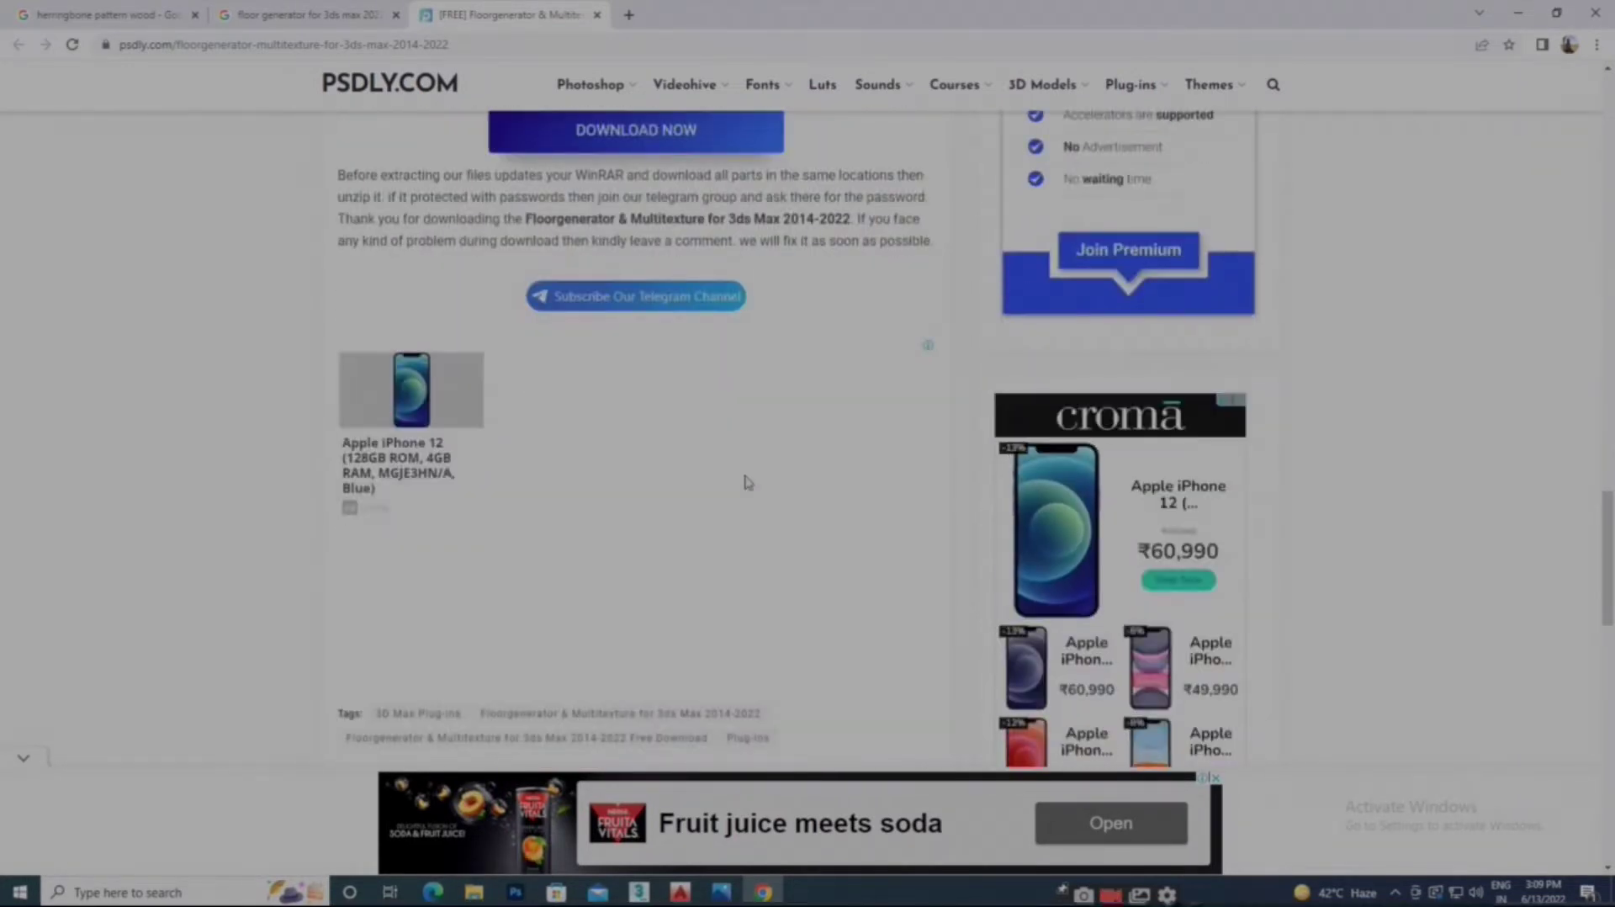
scroll(748, 482, "down", 15)
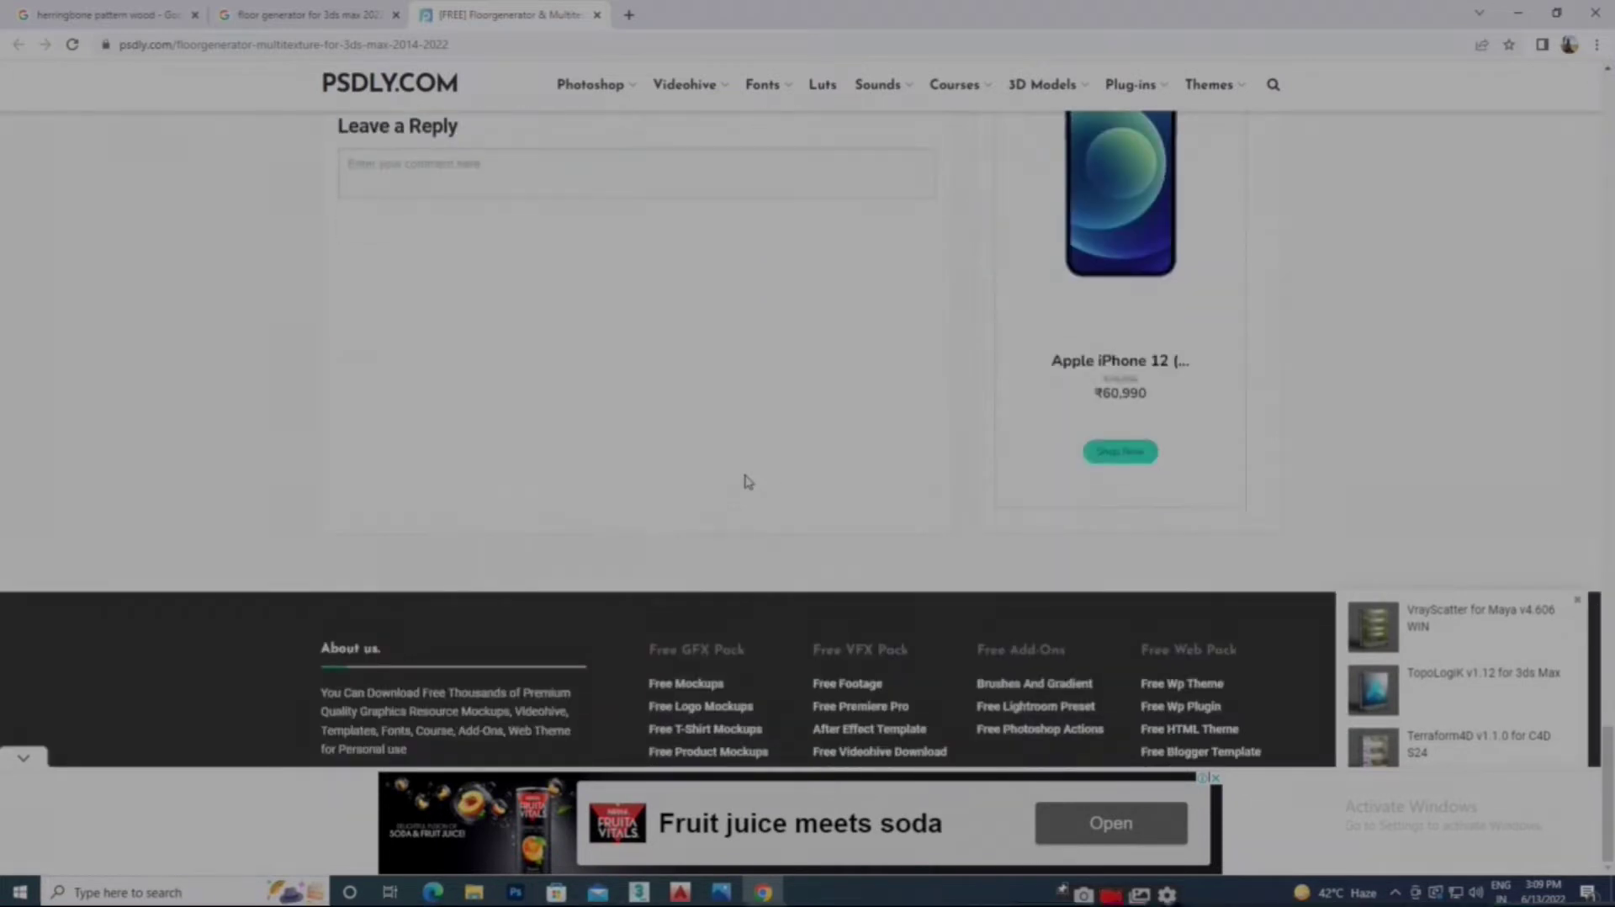
Open the Floor Generator v2.10 3Ds Max 2022 result, close the Psdly page, then review the new page and close it
left_click(307, 14)
scroll(357, 542, "down", 4)
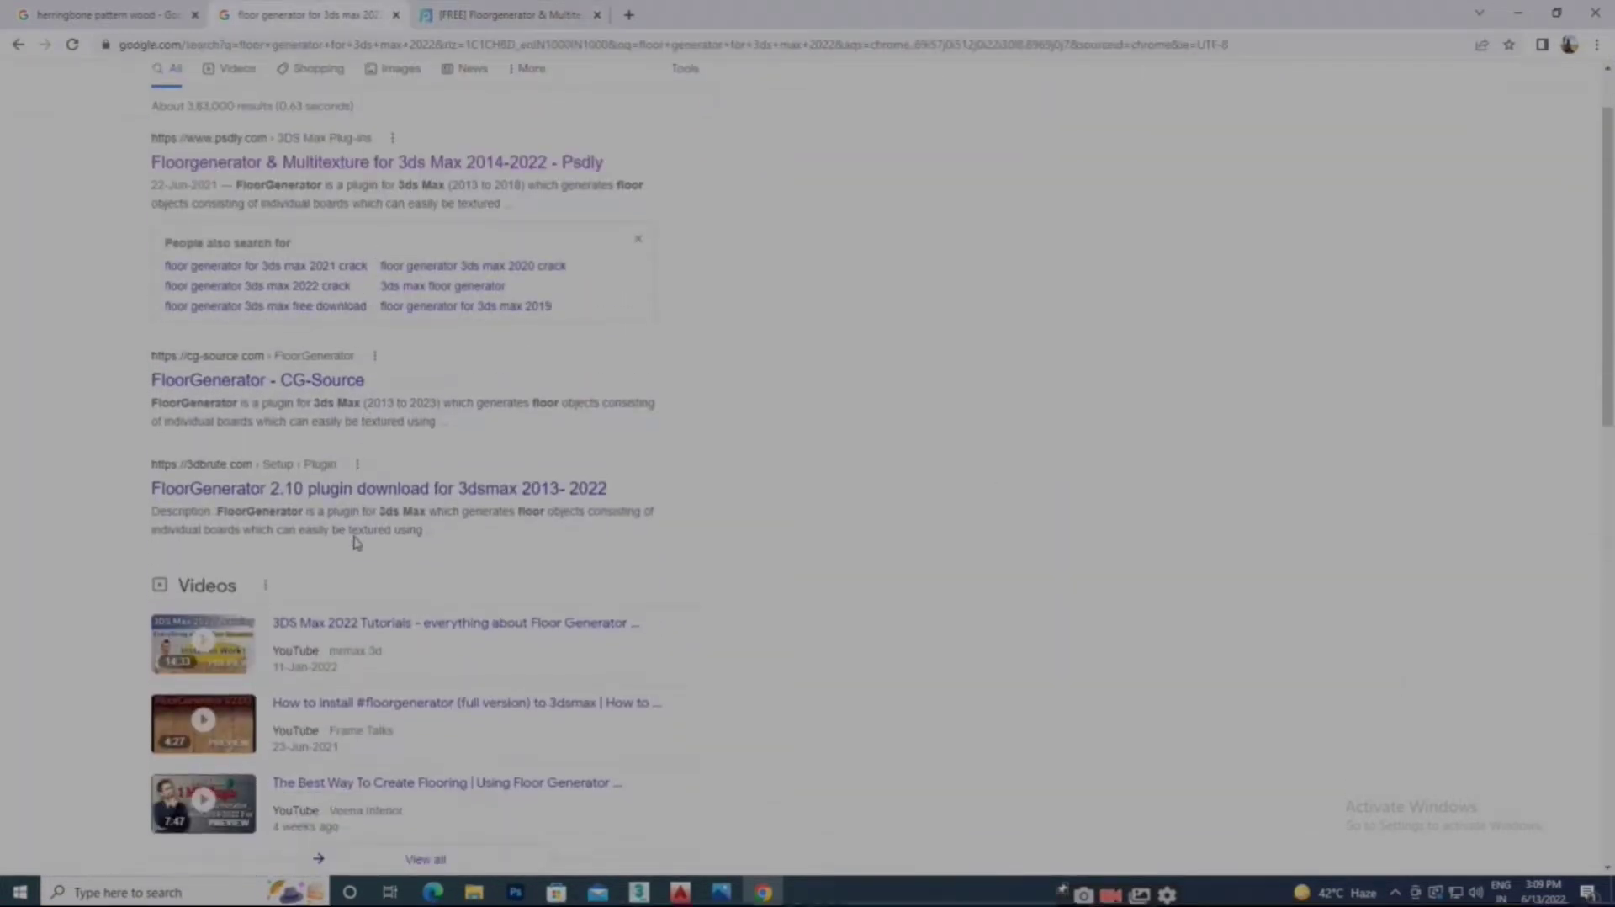
scroll(376, 530, "down", 3)
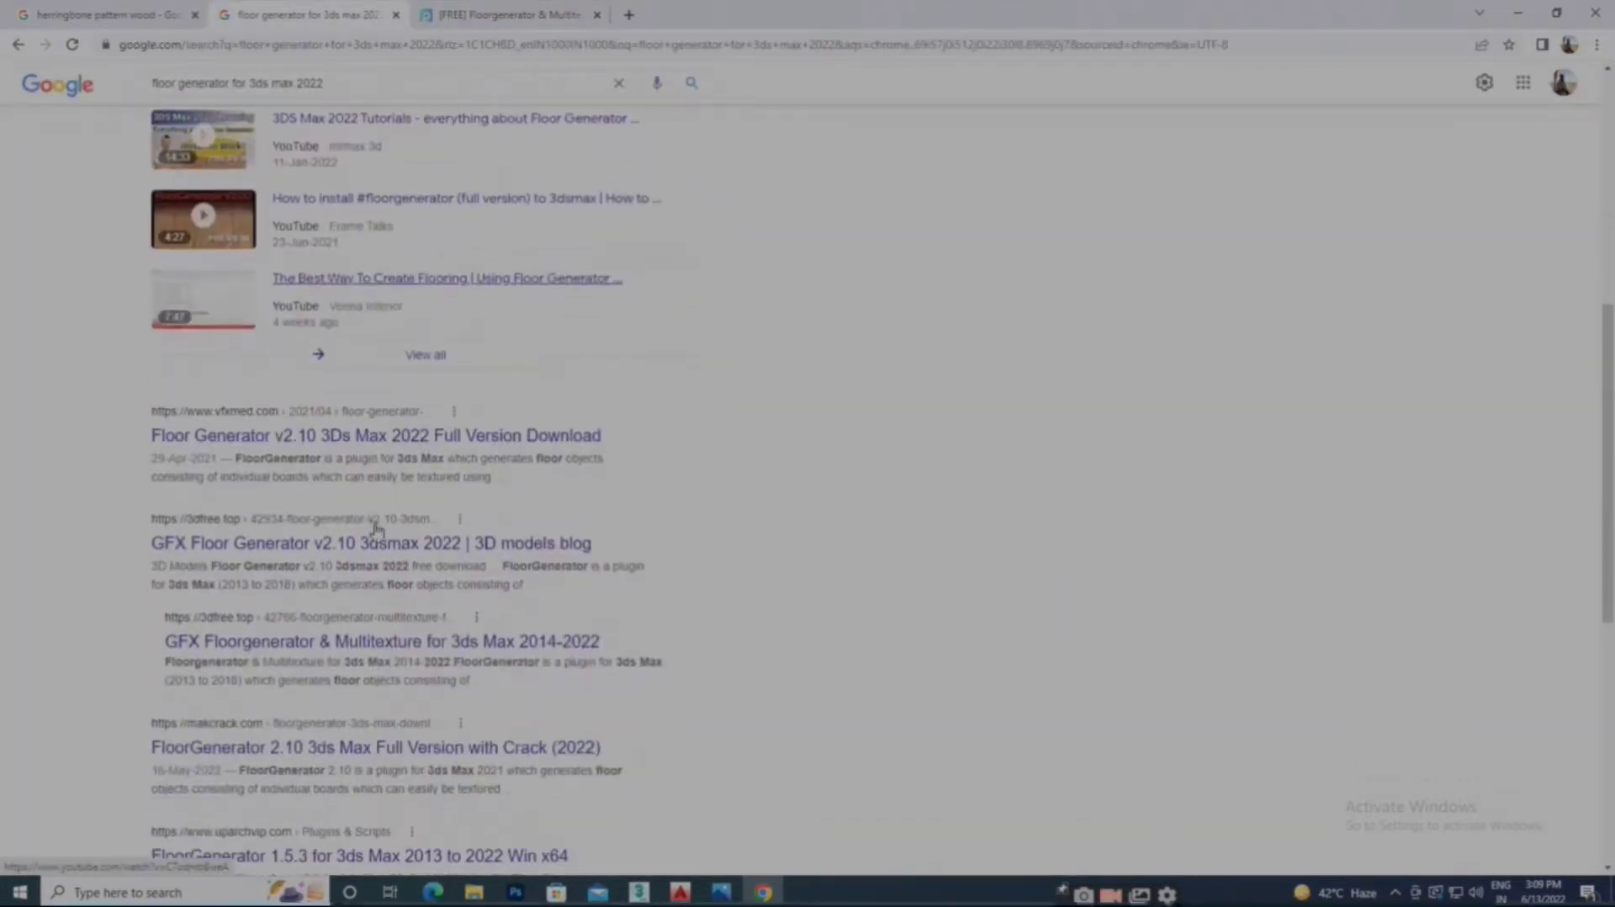
left_click(690, 15)
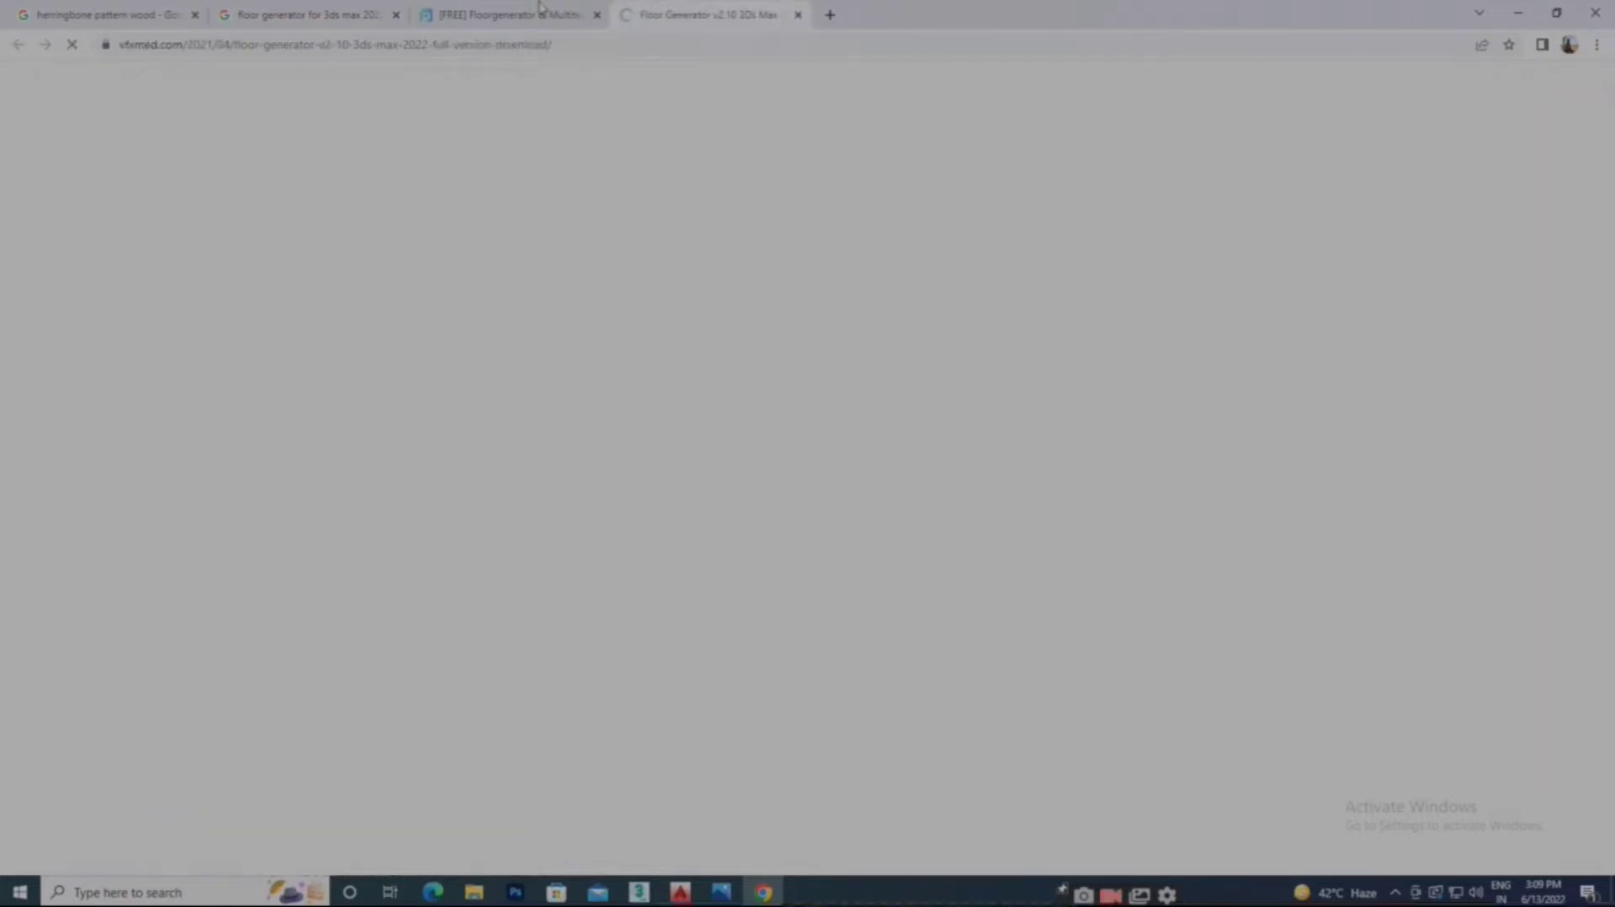
left_click(585, 15)
left_click(597, 15)
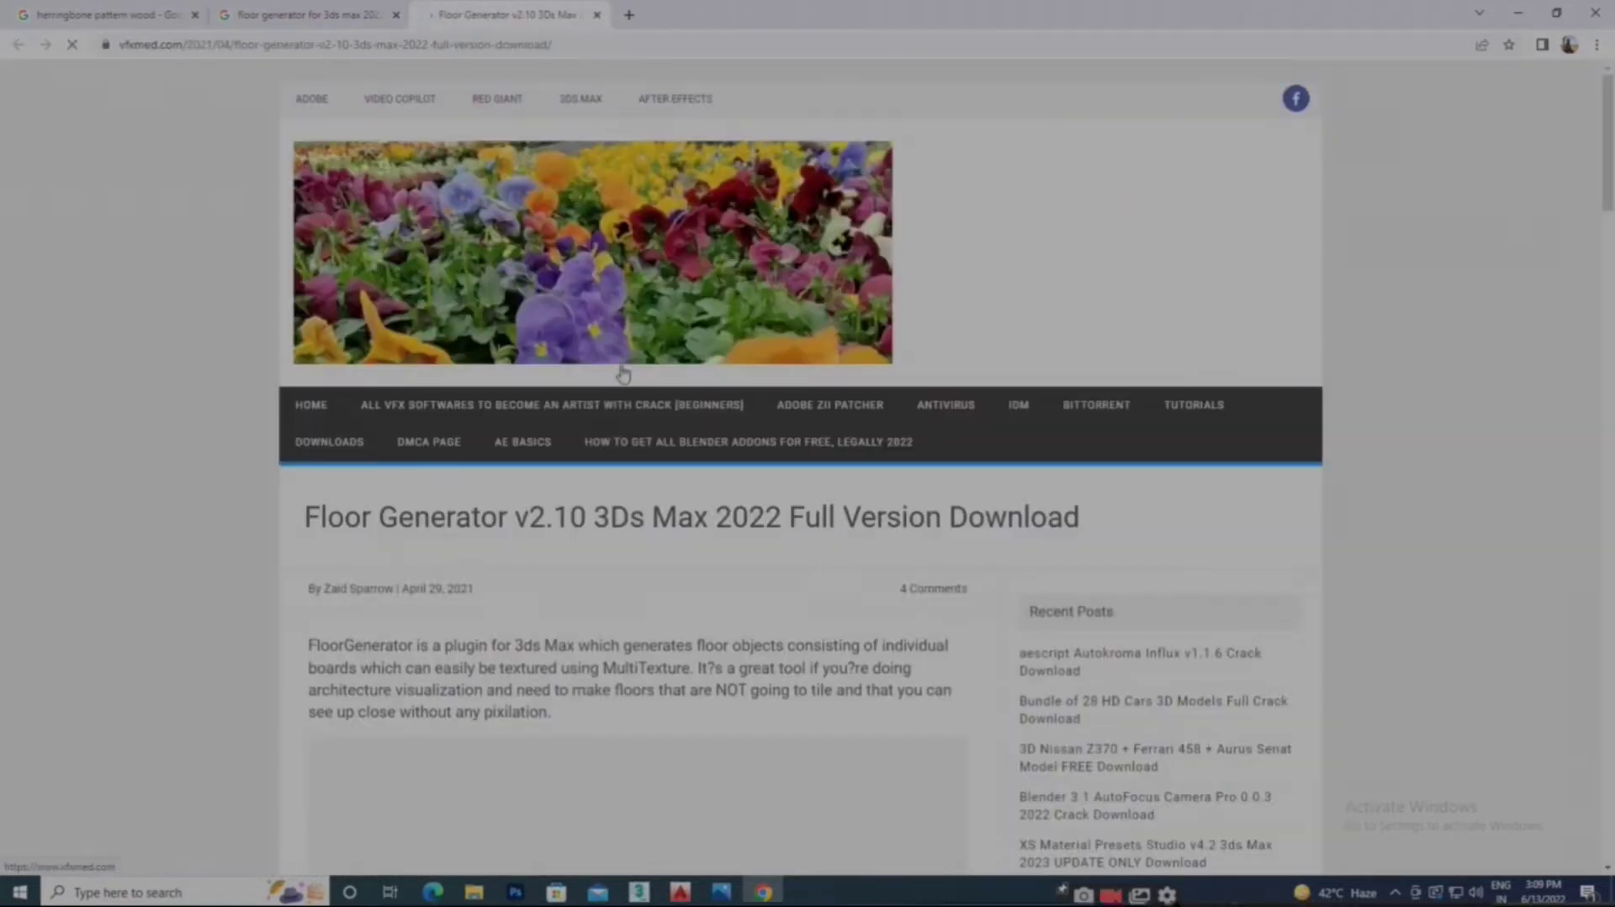
scroll(623, 374, "down", 12)
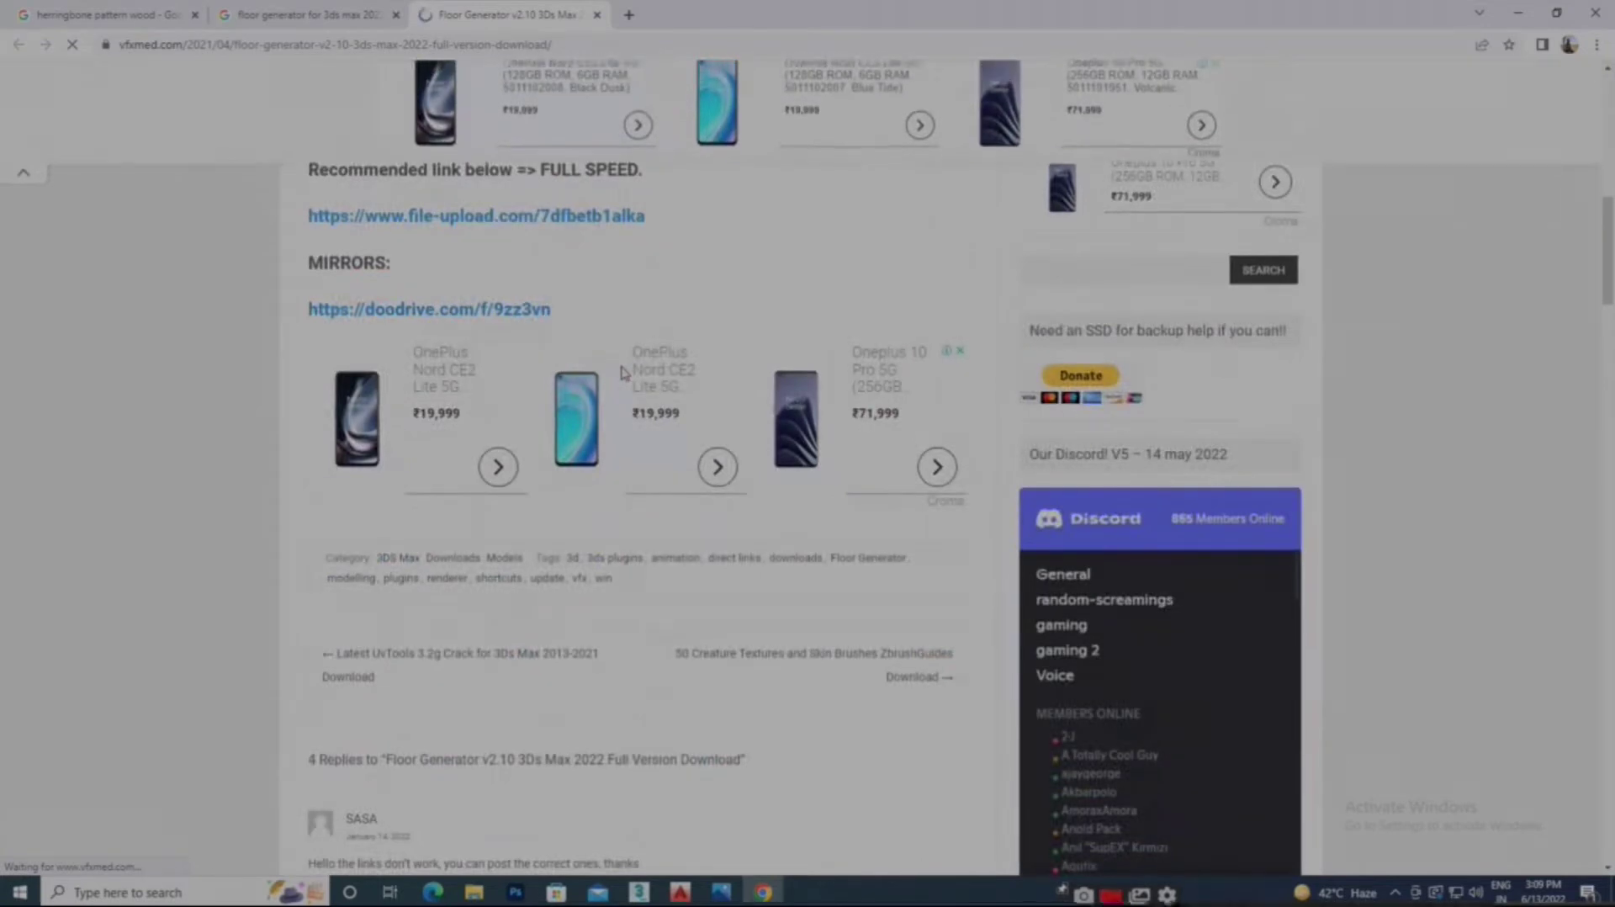
scroll(623, 374, "up", 8)
left_click(597, 16)
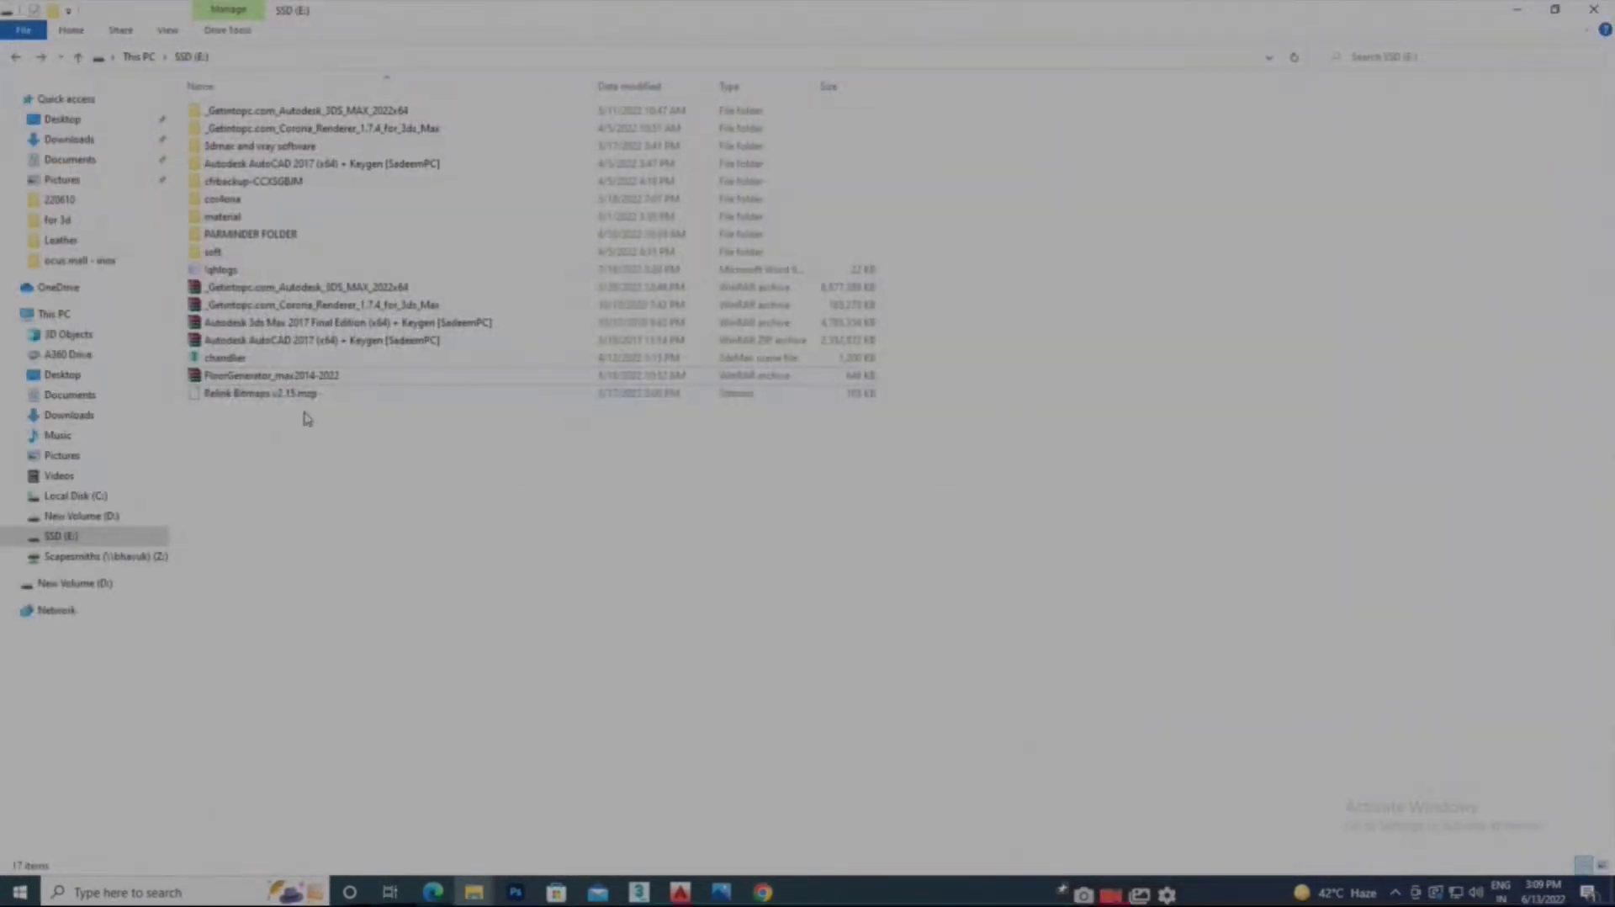
Switch to File Explorer and extract the FloorGenerator_max2014-2022 archive into its own folder on the SSD (E:) drive
left_click(269, 376)
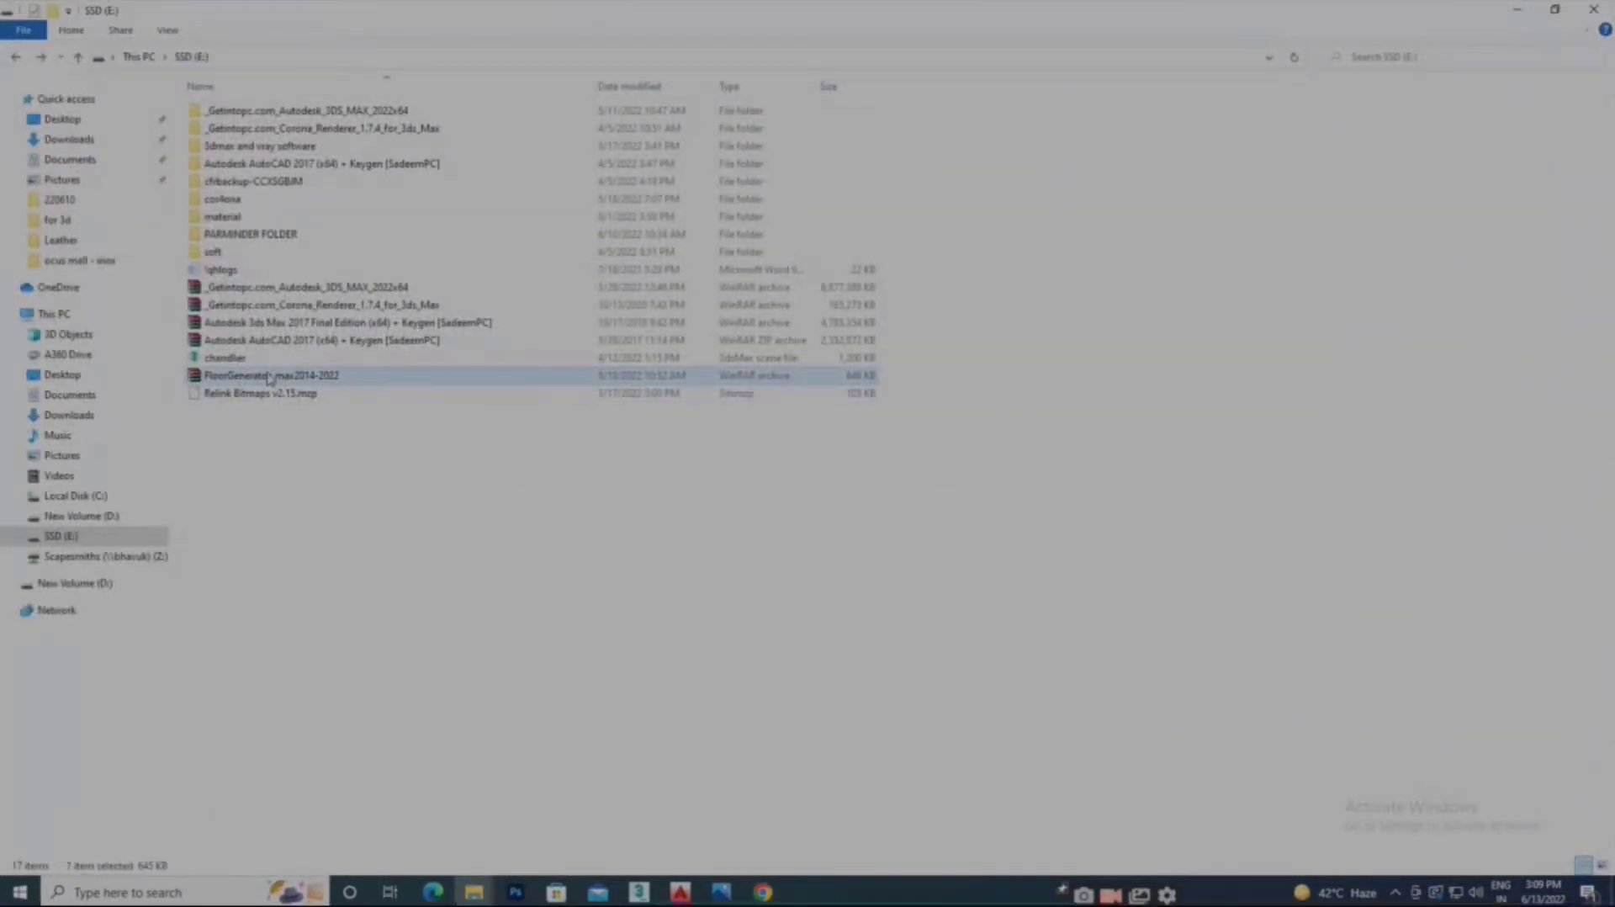
right_click(339, 380)
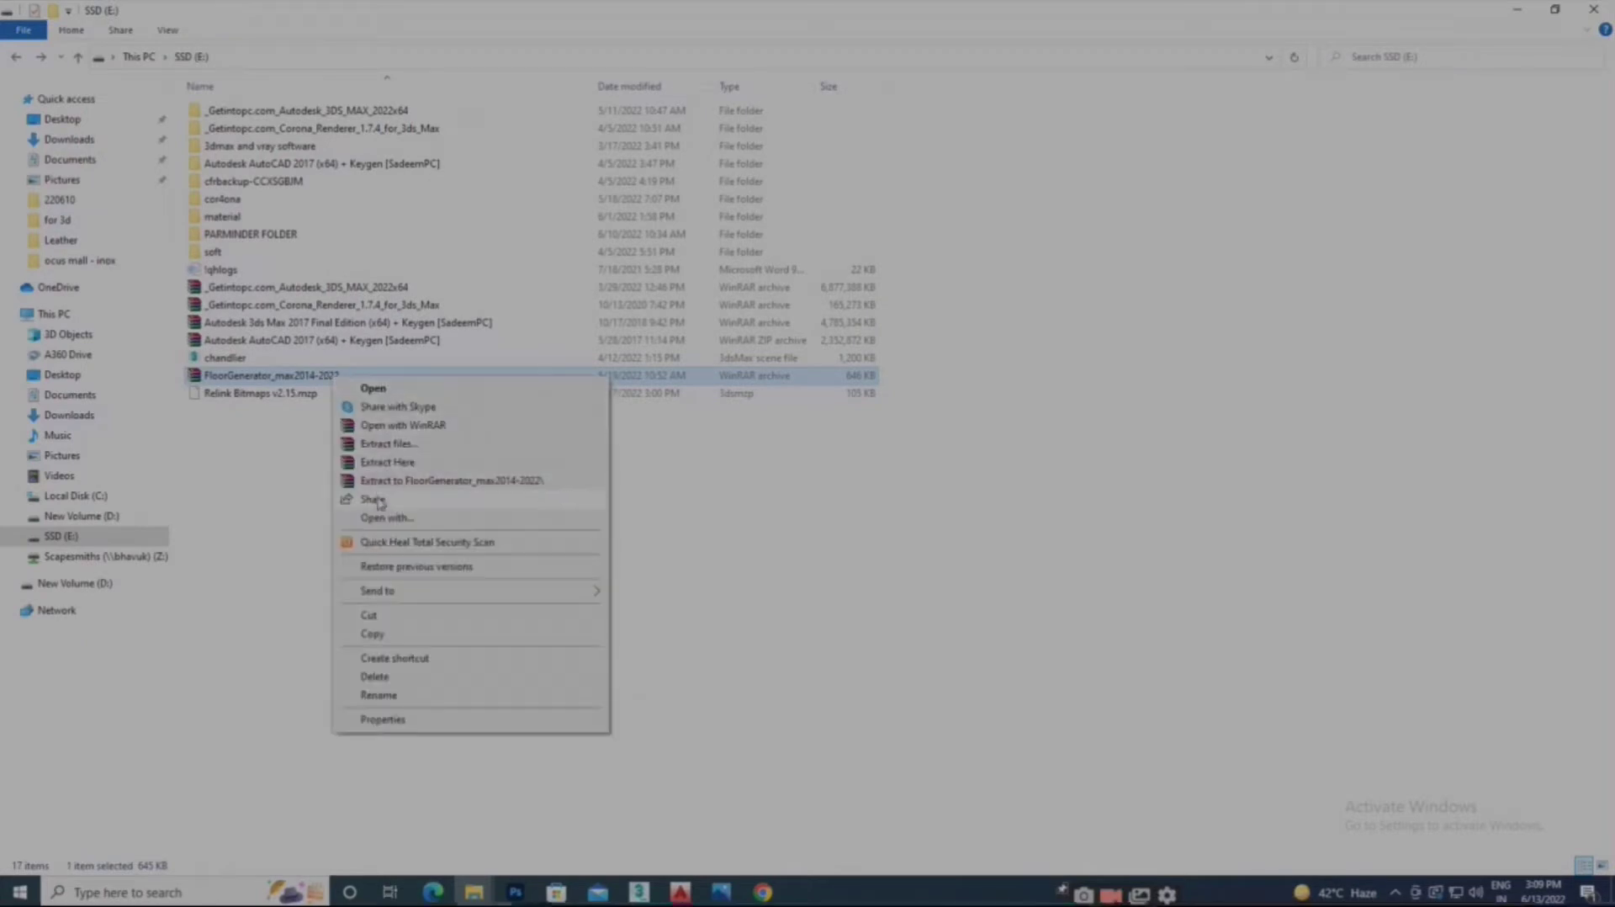
left_click(392, 443)
key("Return")
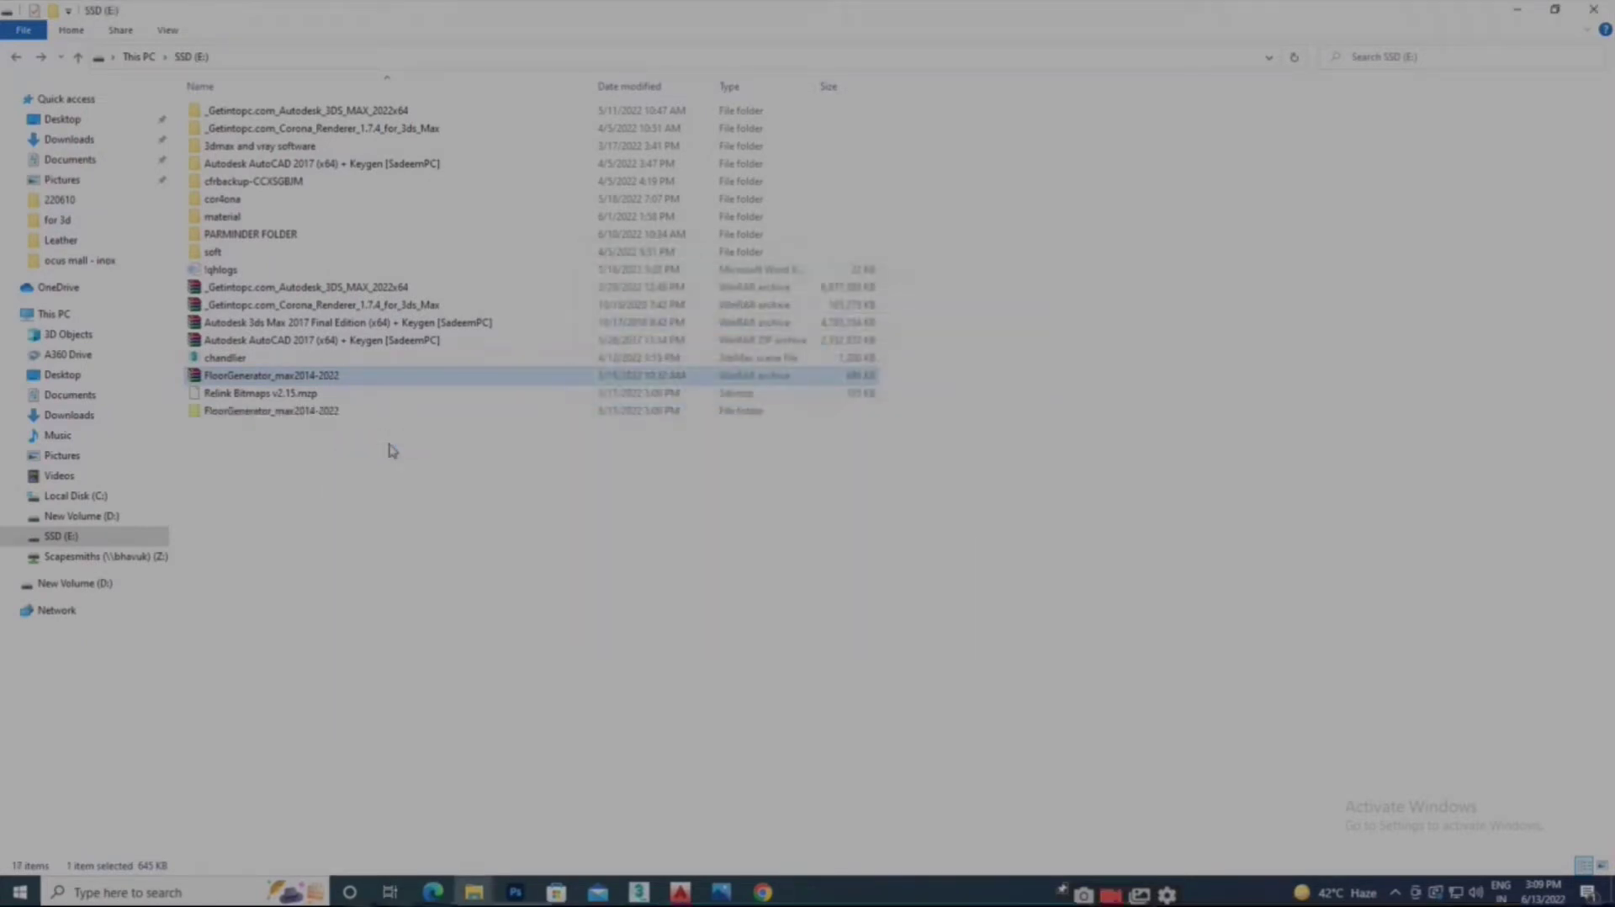
Go into the nested FloorGenerator_max2014-2022 folder inside the extracted one and open the Instruction text file
double_click(259, 412)
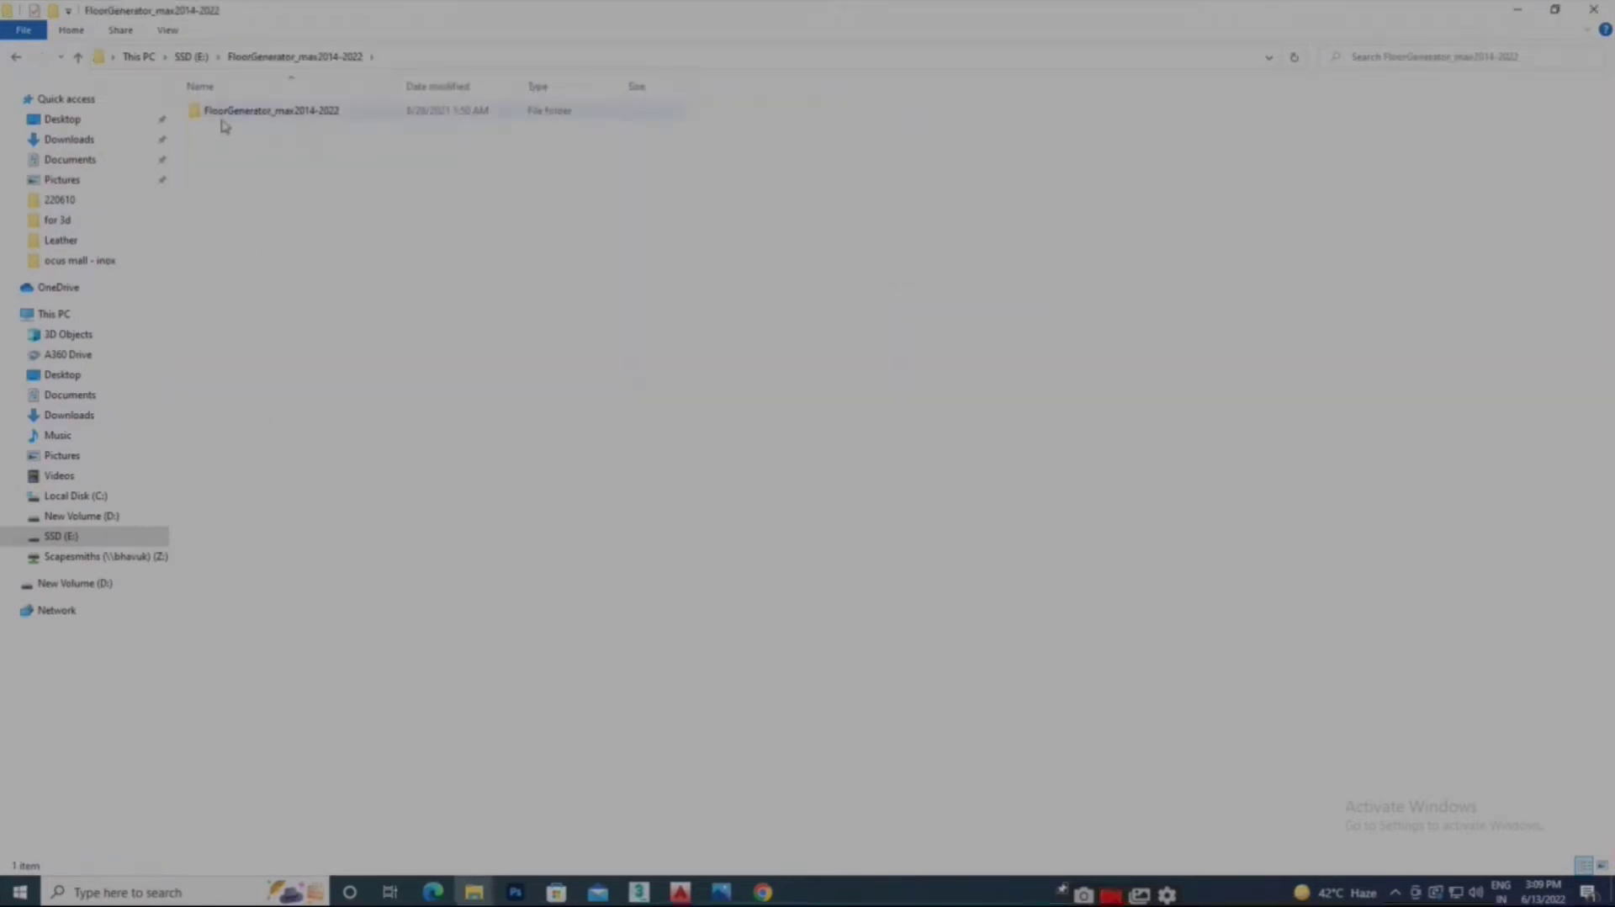
double_click(224, 118)
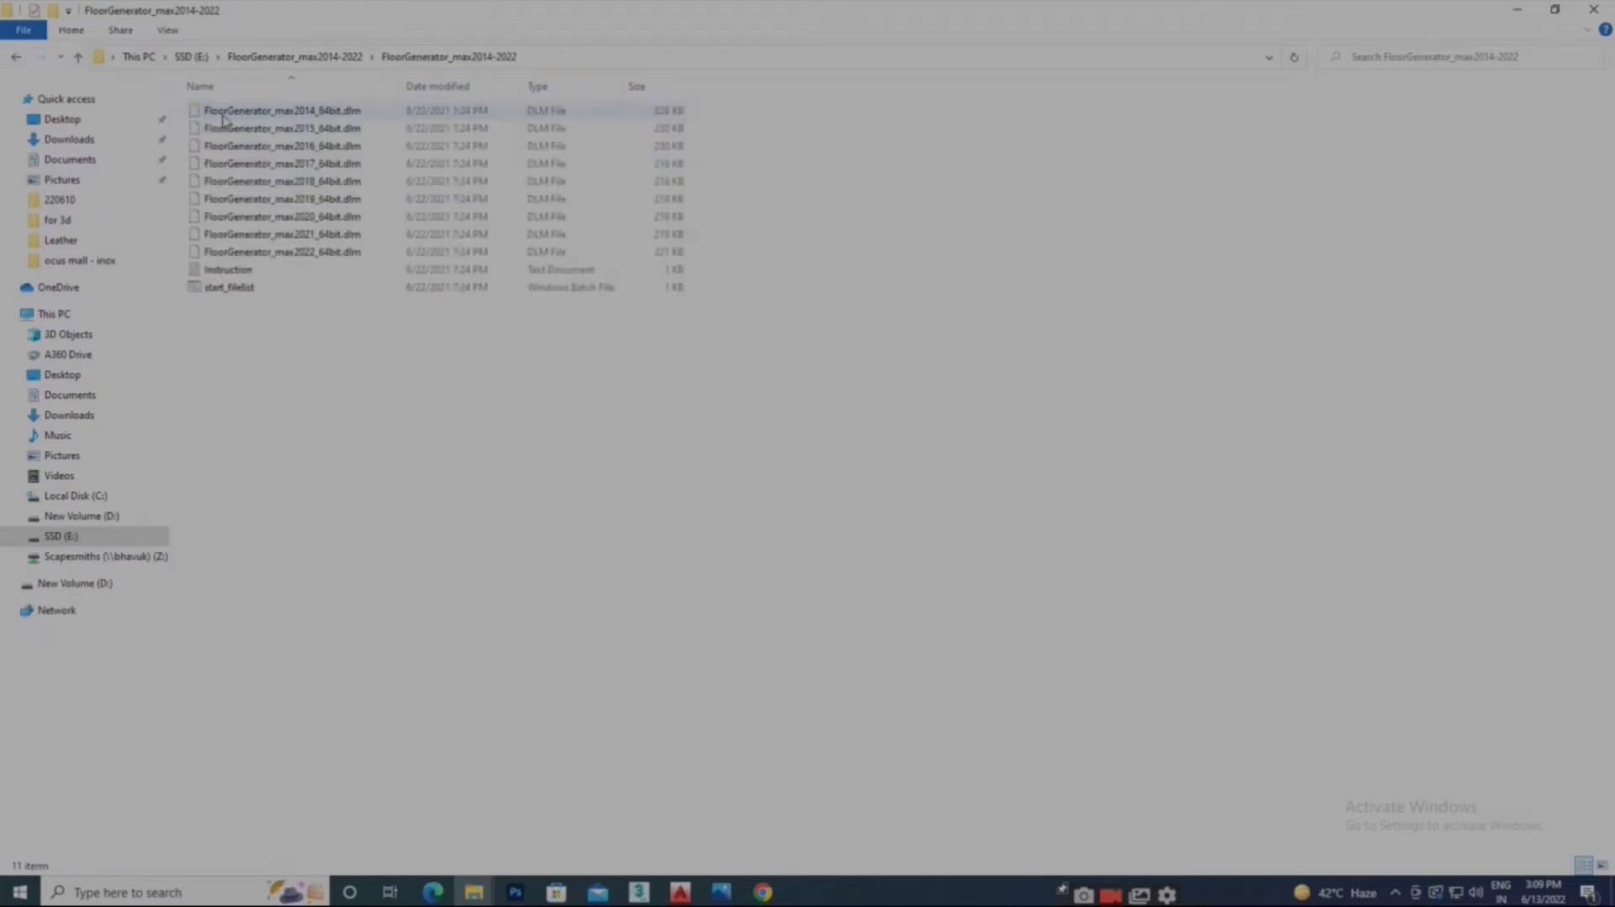
double_click(229, 269)
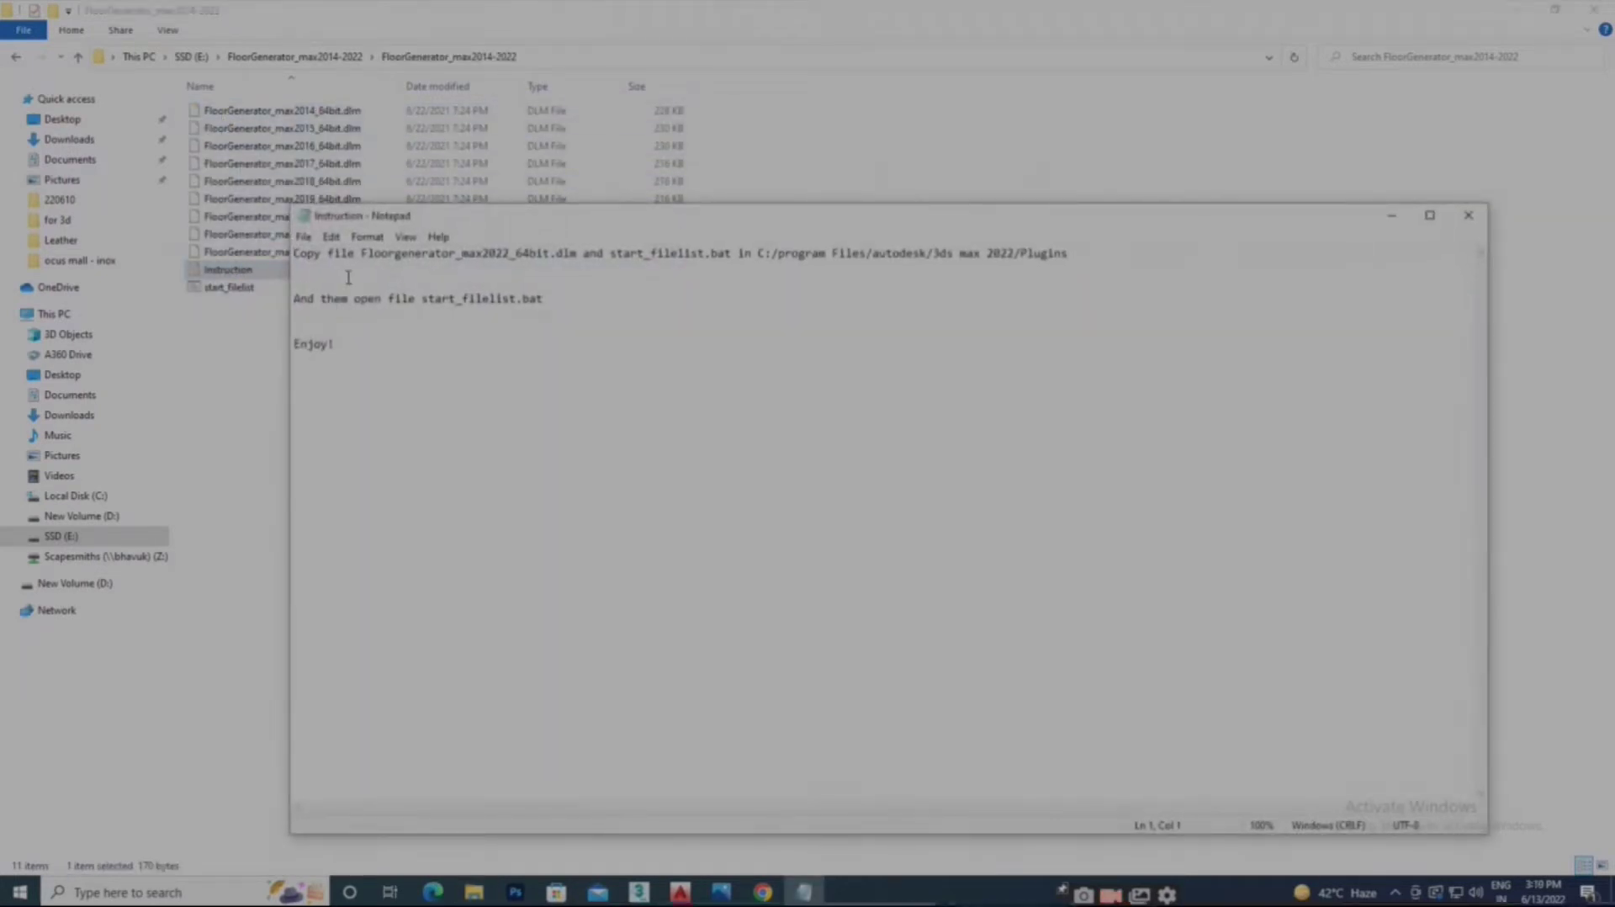
left_click_drag(514, 217, 715, 234)
Read the installation note beside the file list and locate FloorGenerator_max2022_64bit.dlm, the file it says to copy
left_click(336, 252)
right_click(337, 257)
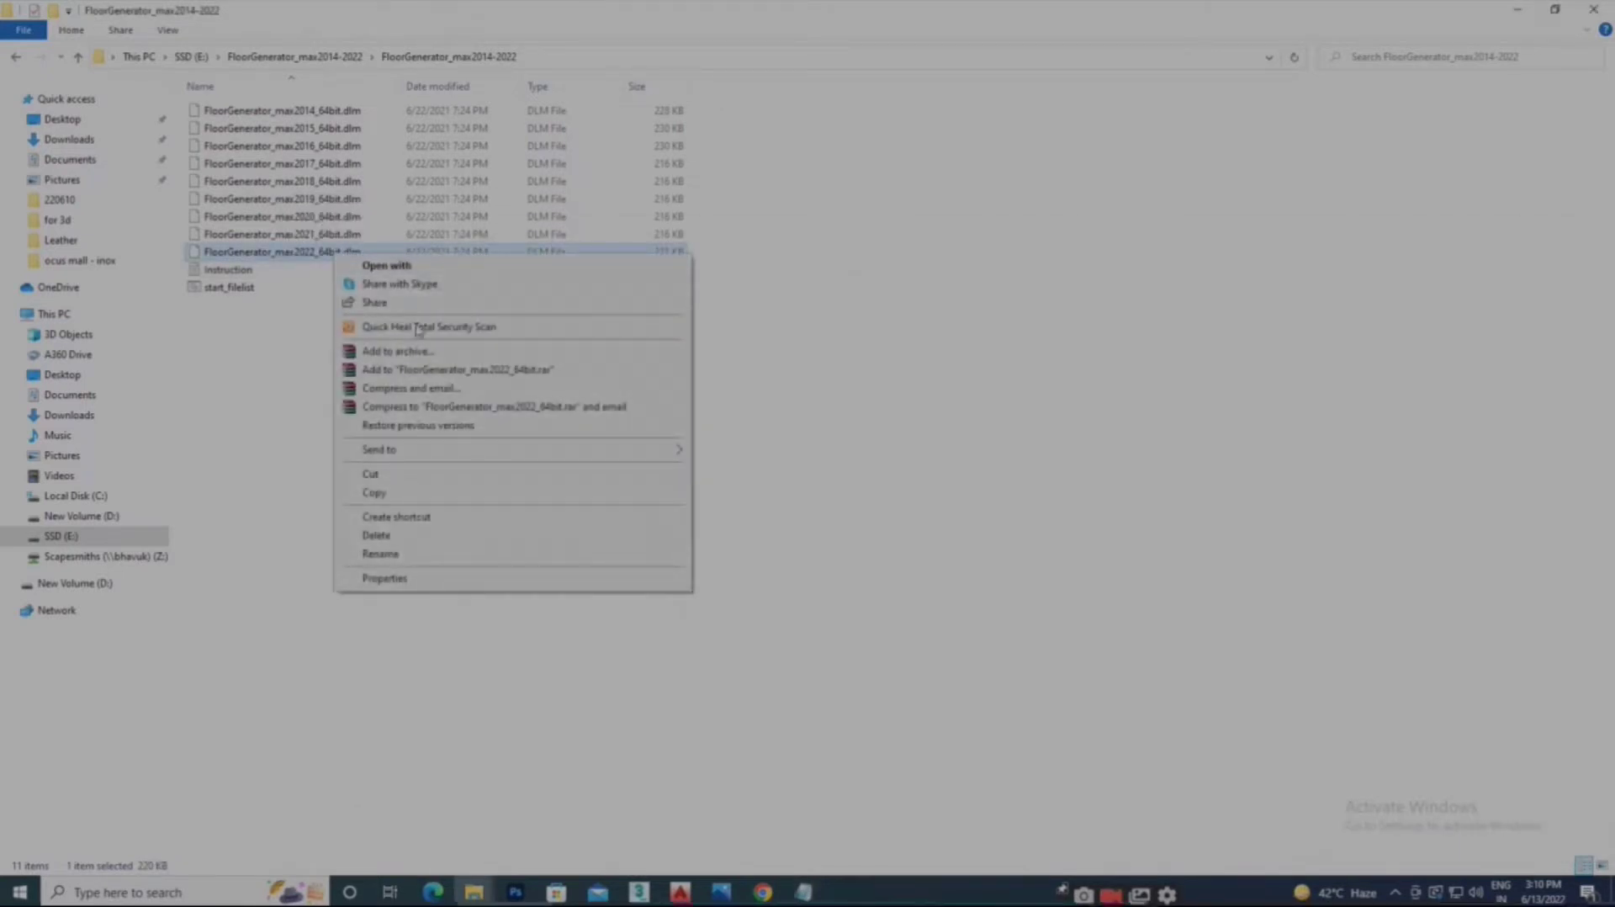
left_click(285, 464)
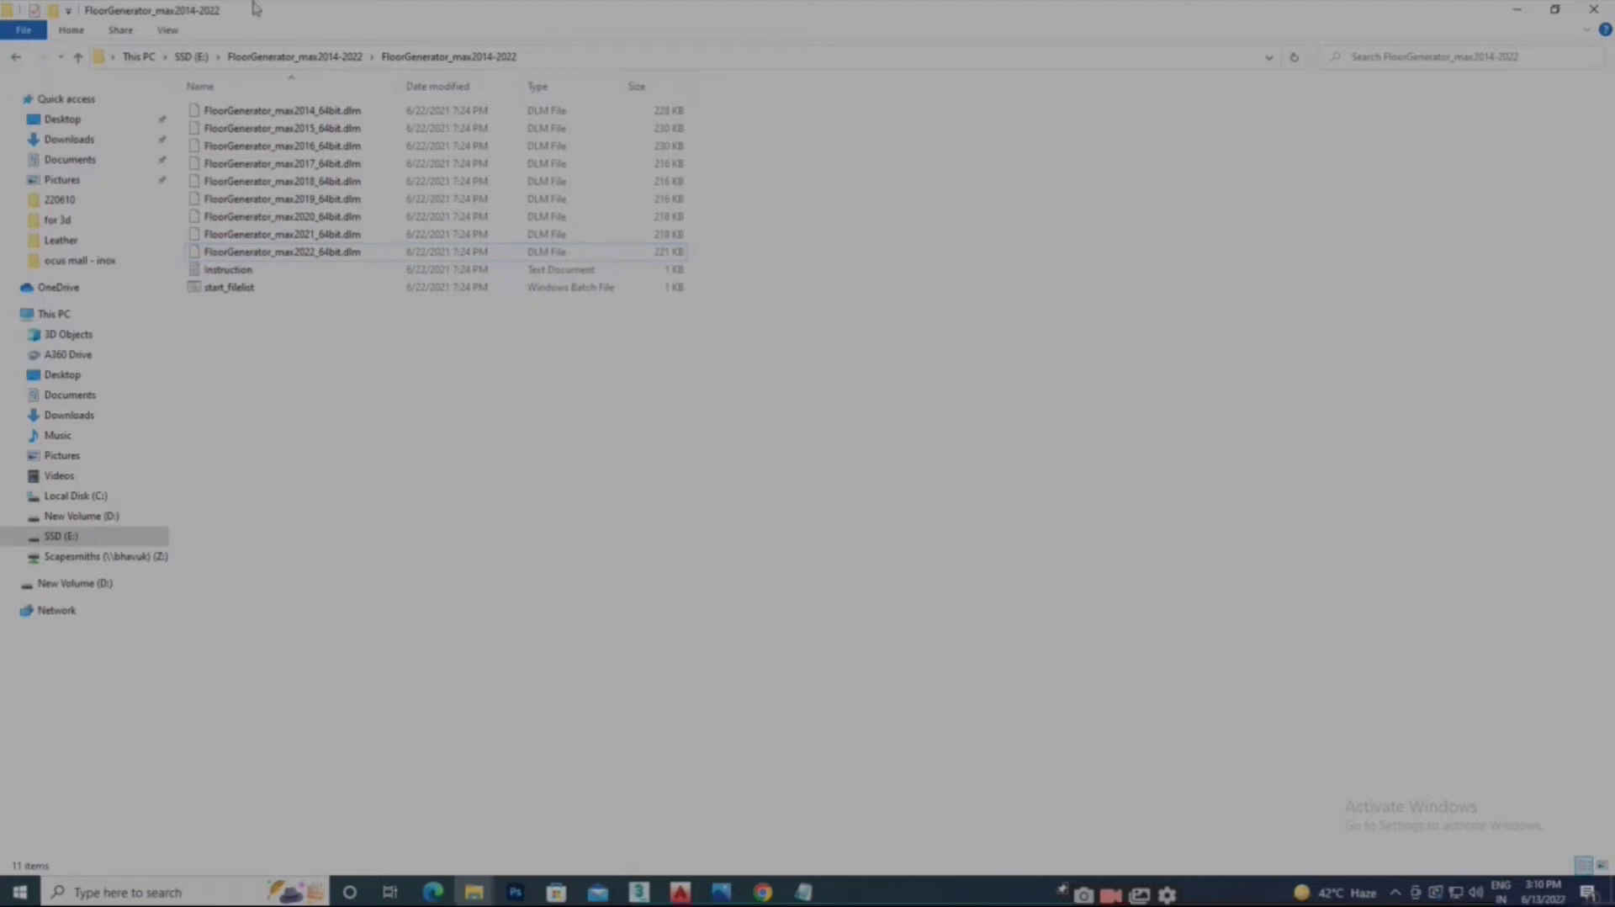
left_click(806, 893)
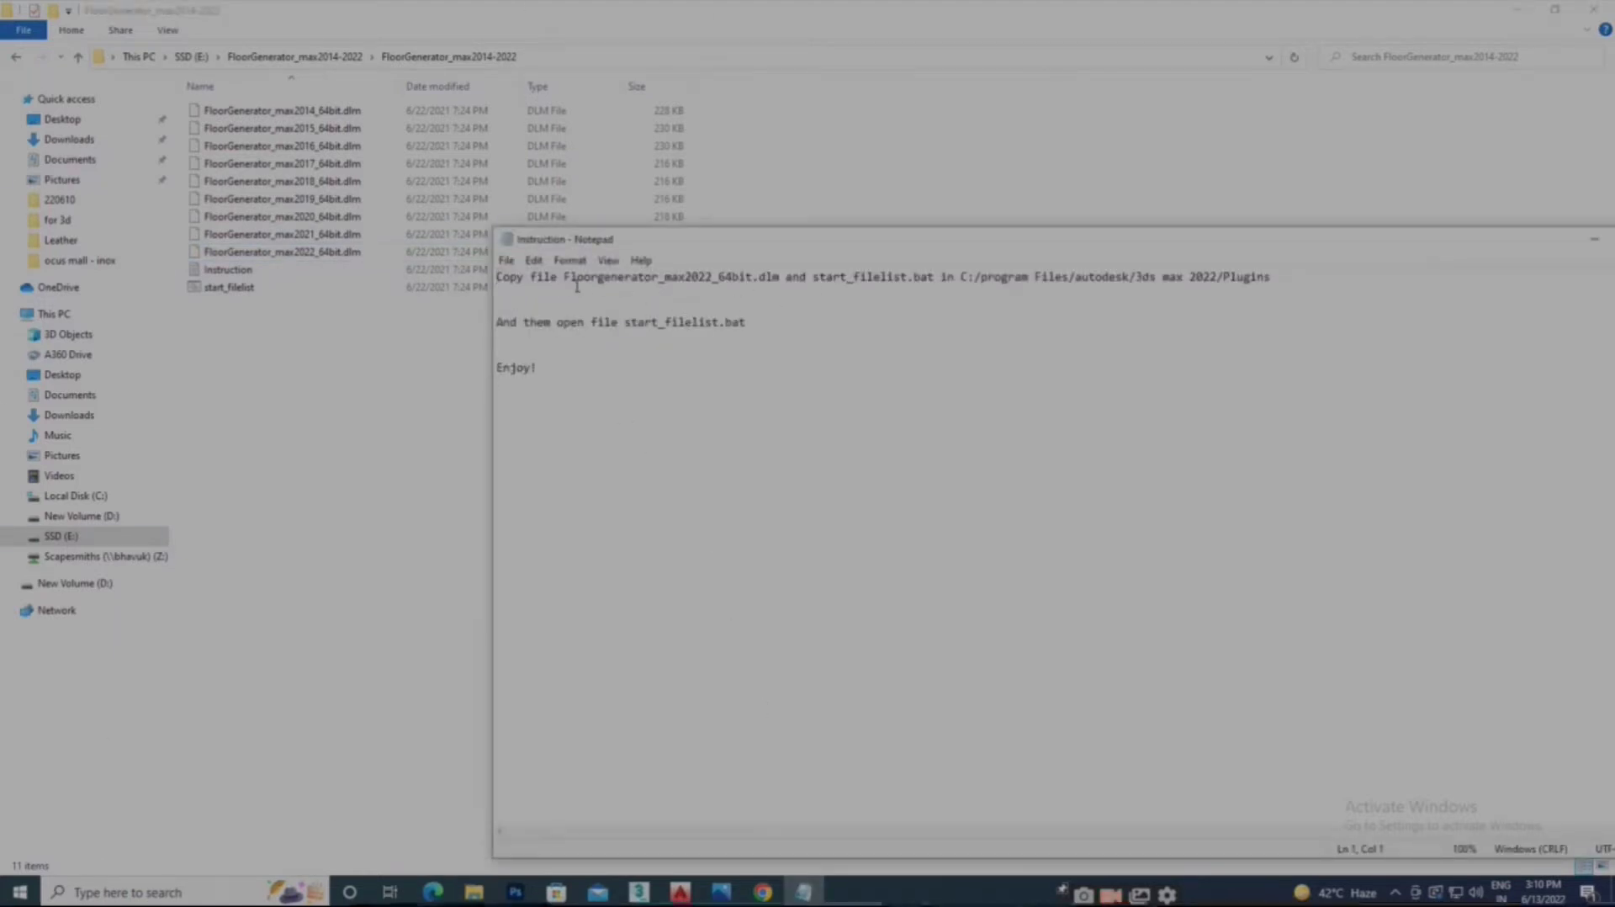
left_click_drag(688, 242, 890, 148)
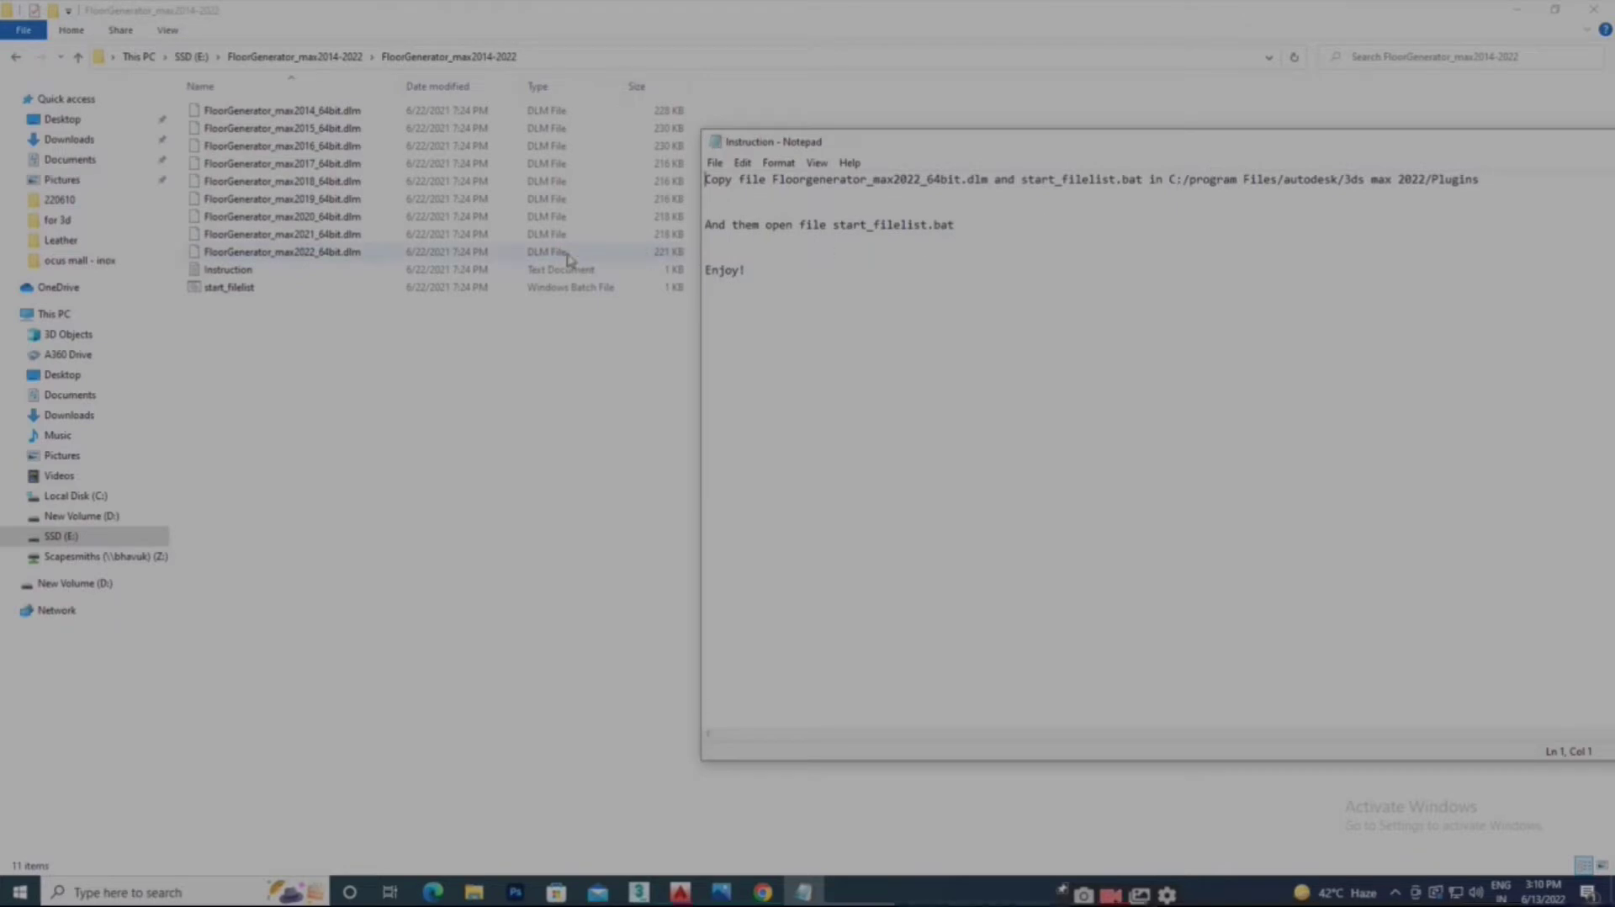
left_click(400, 255)
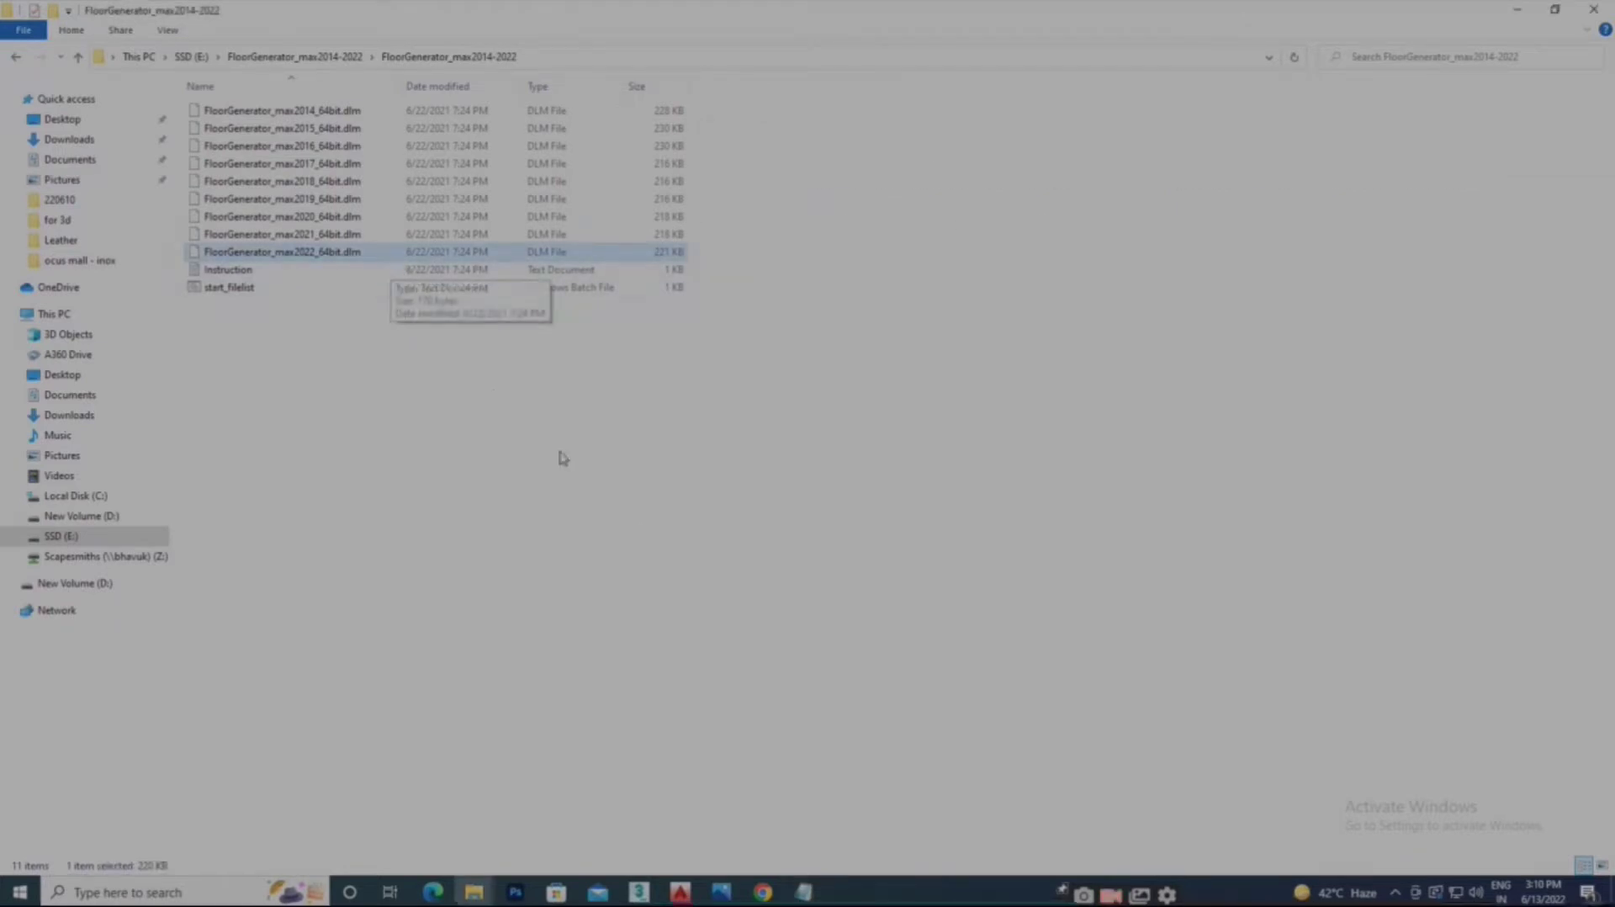
left_click(812, 895)
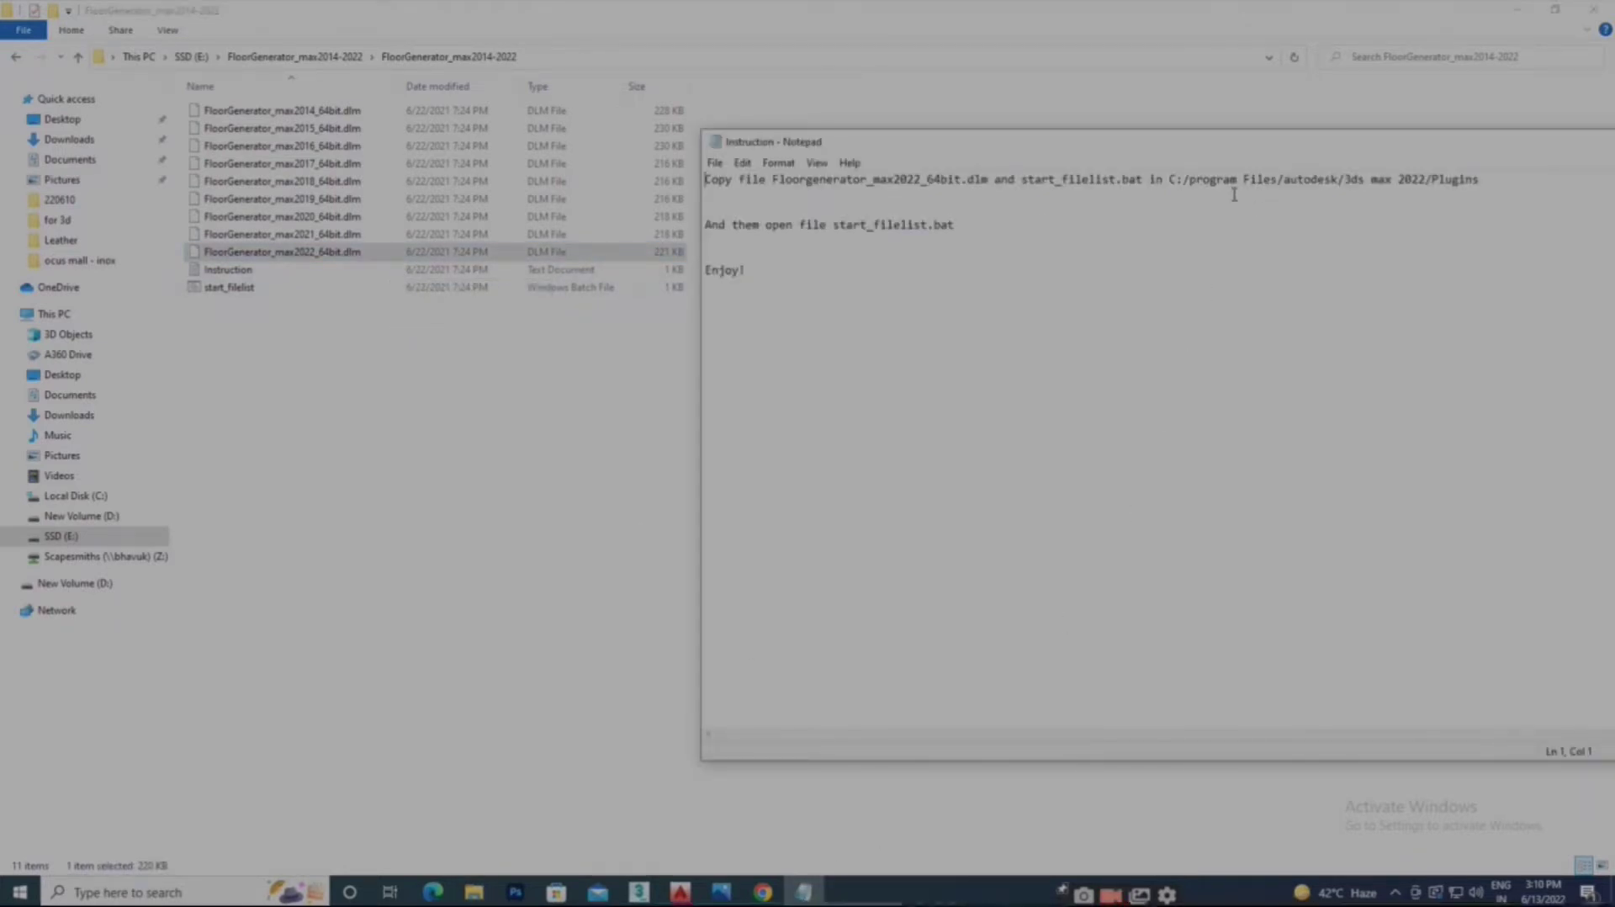
Follow the path in the note to open the Plugins folder in C:\Program Files\Autodesk\3ds Max 2022
left_click(78, 496)
double_click(270, 181)
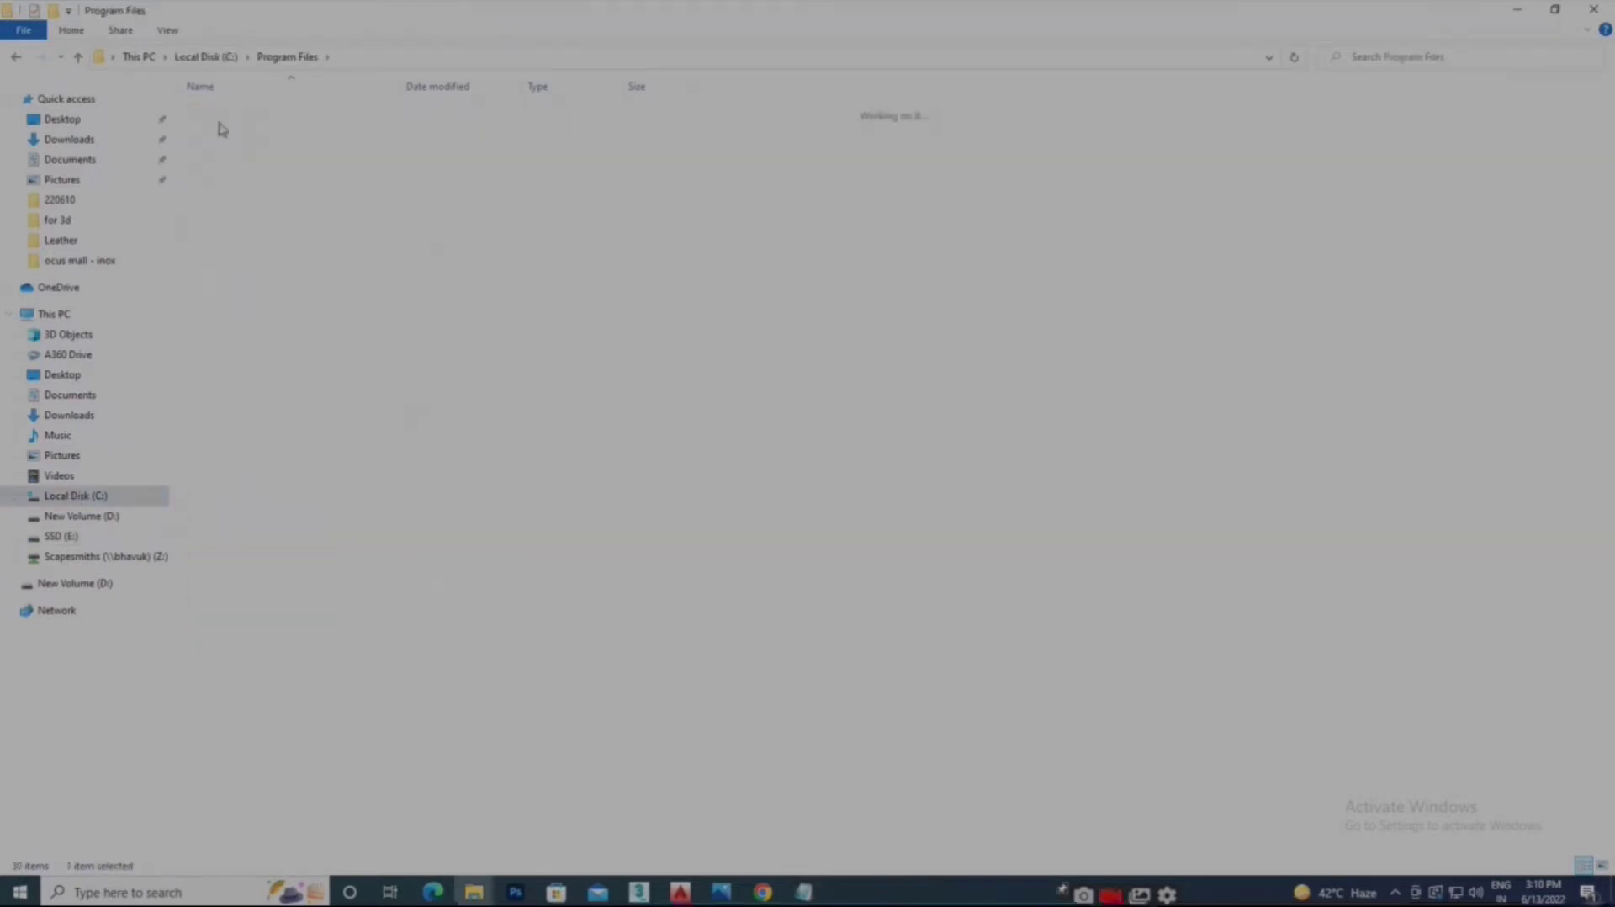
double_click(222, 128)
double_click(219, 126)
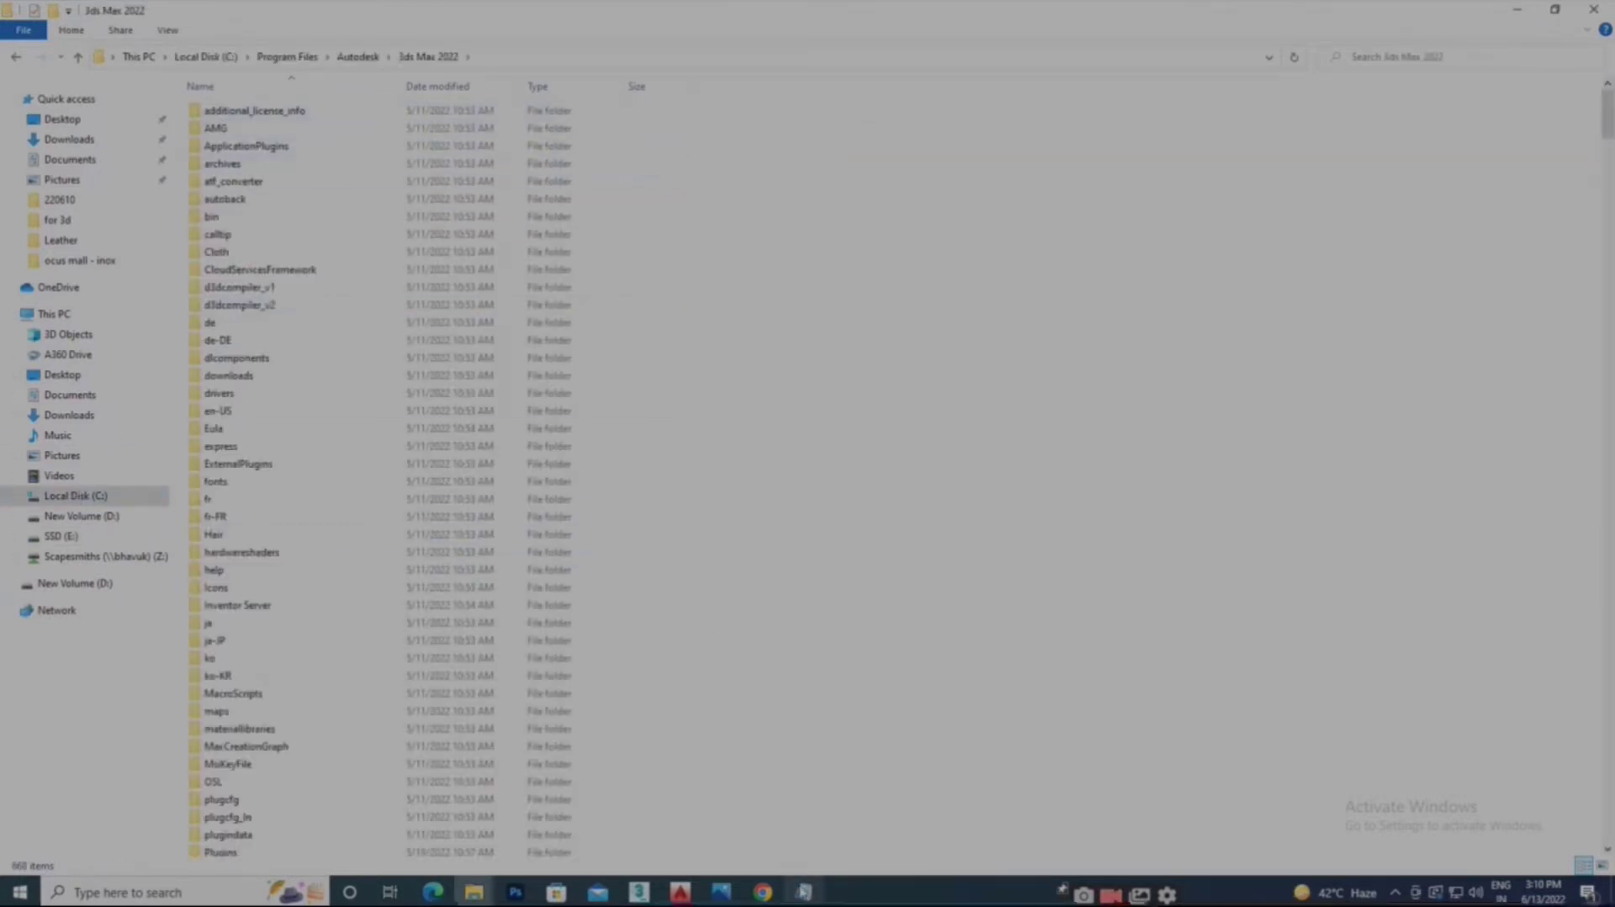
left_click(804, 892)
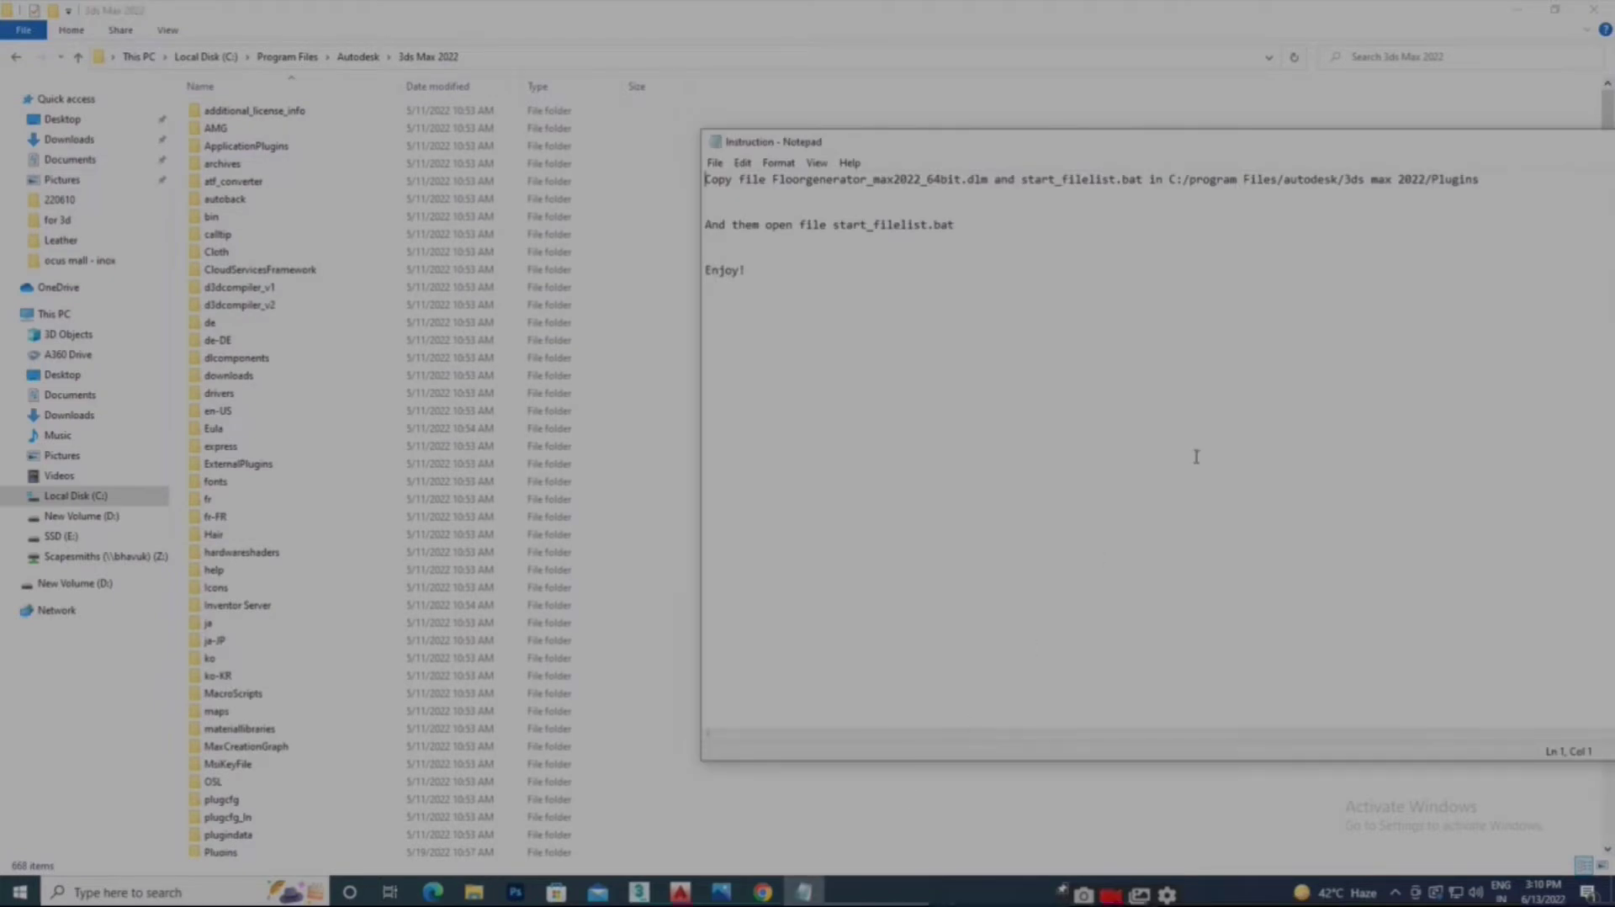
left_click(351, 304)
key("p")
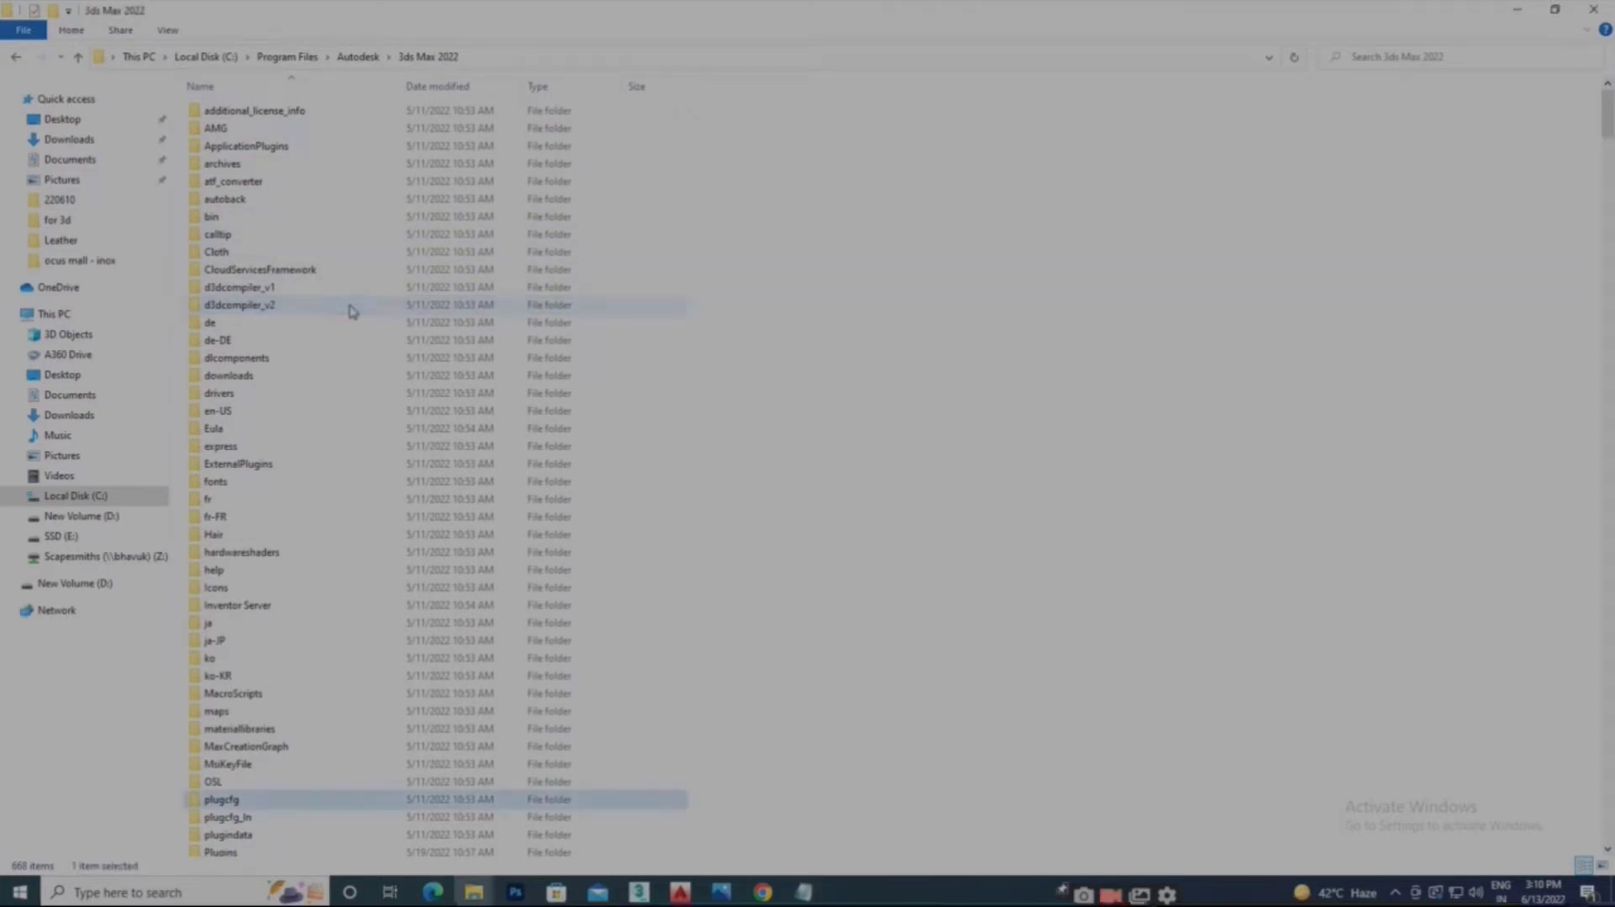
key("p")
key("p")
key("p")
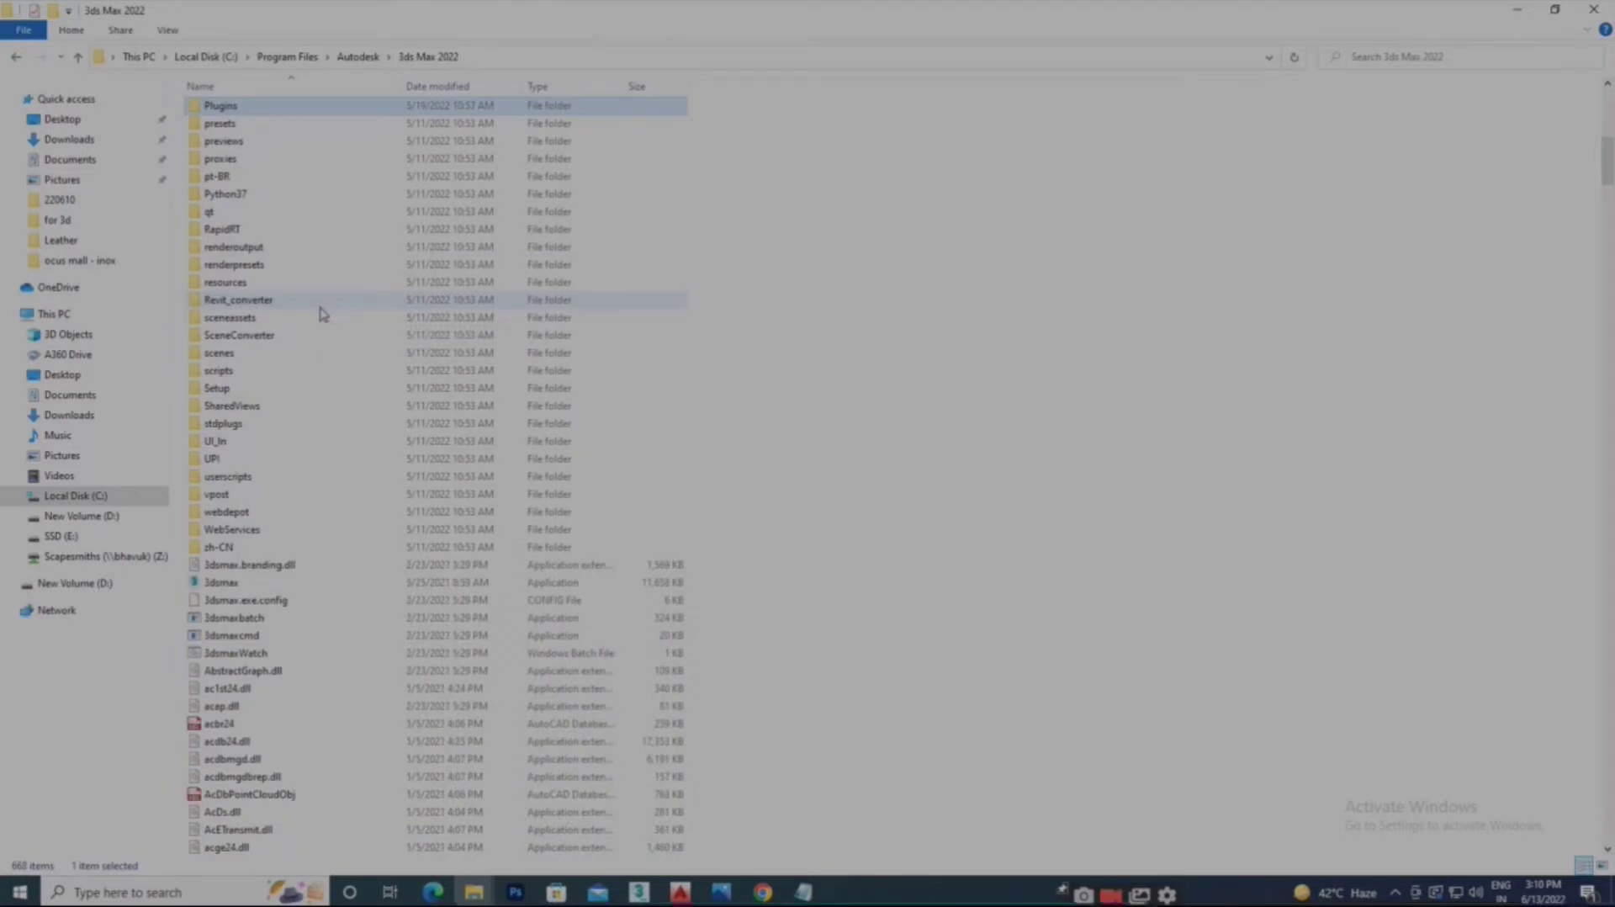
key("Return")
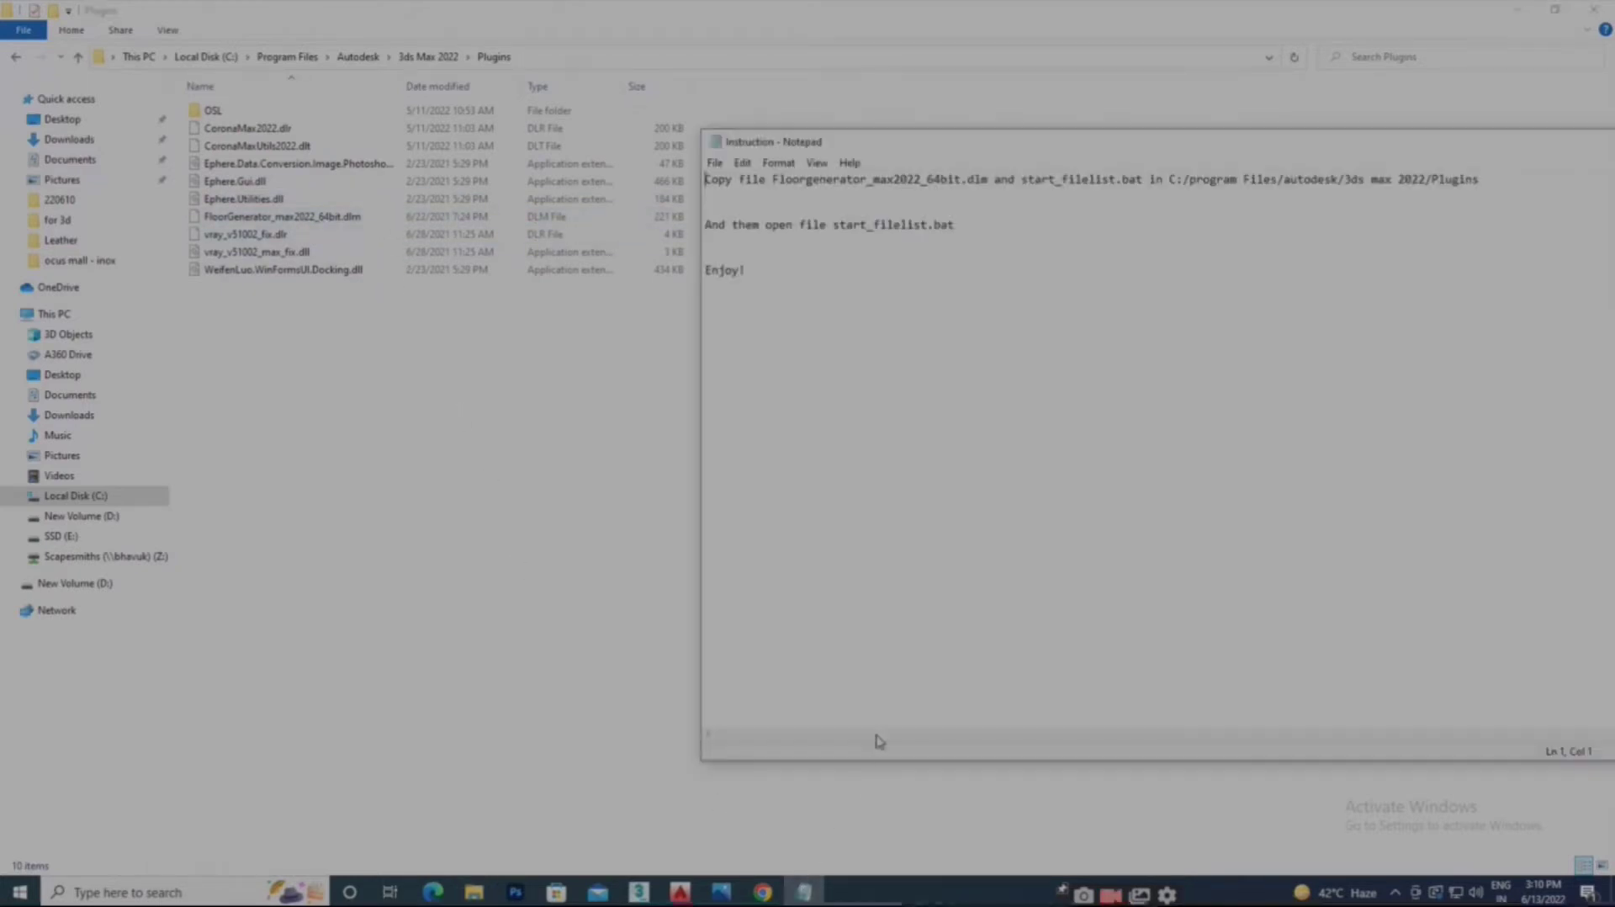
Switch to the untitled 3ds Max scene and draw a rectangle spline about 152 mm by 130 mm in the Top viewport
mouse_move(641, 894)
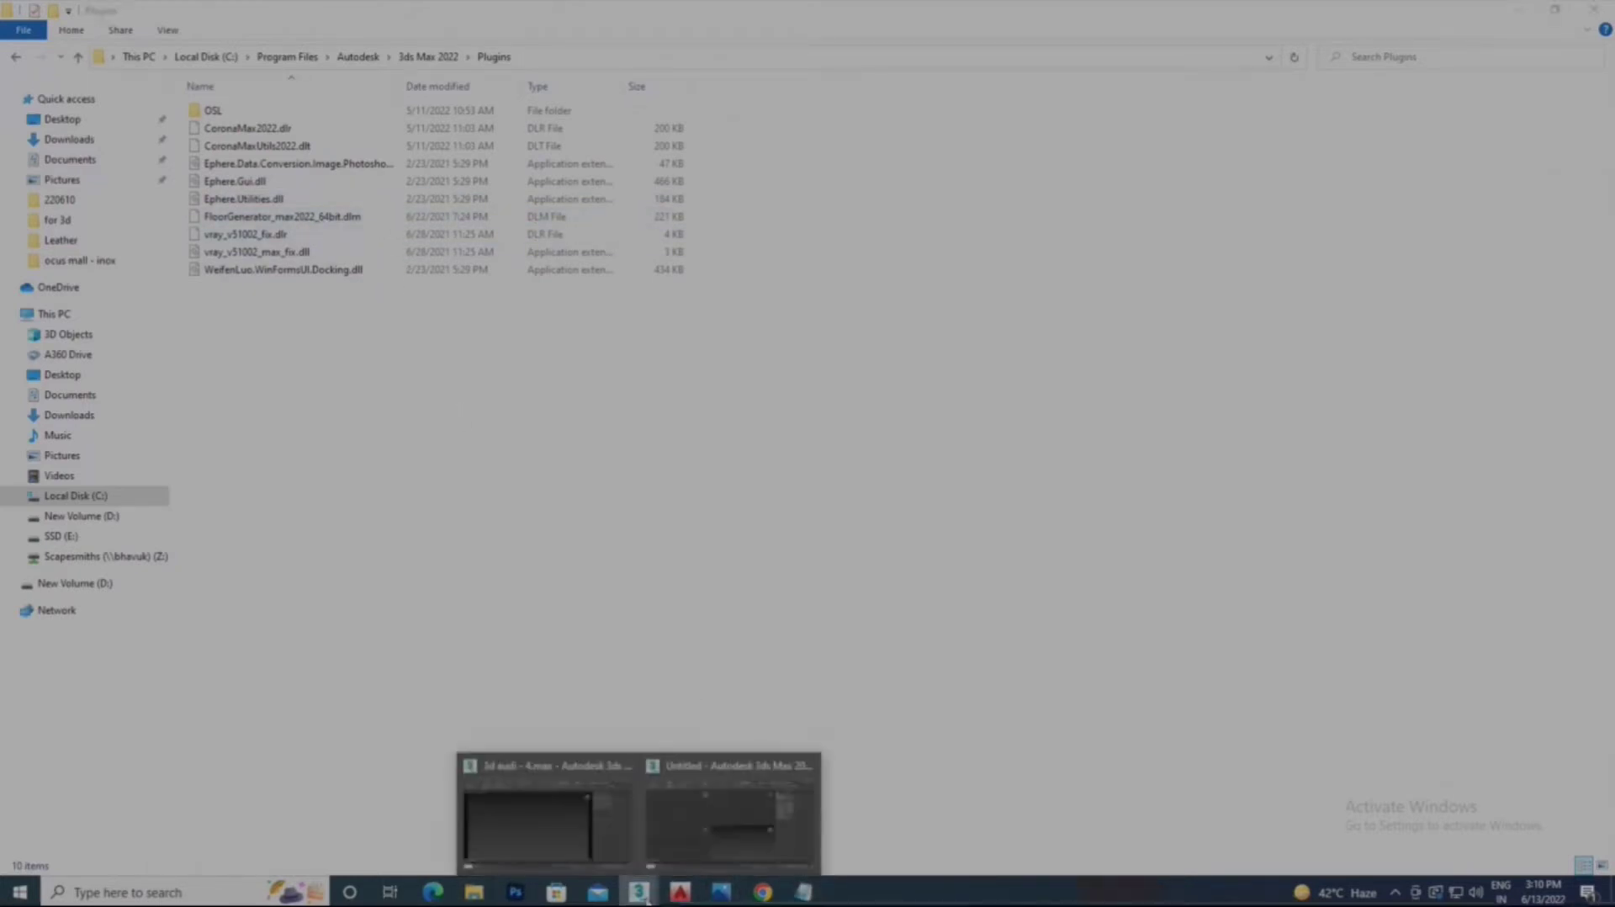
left_click(748, 841)
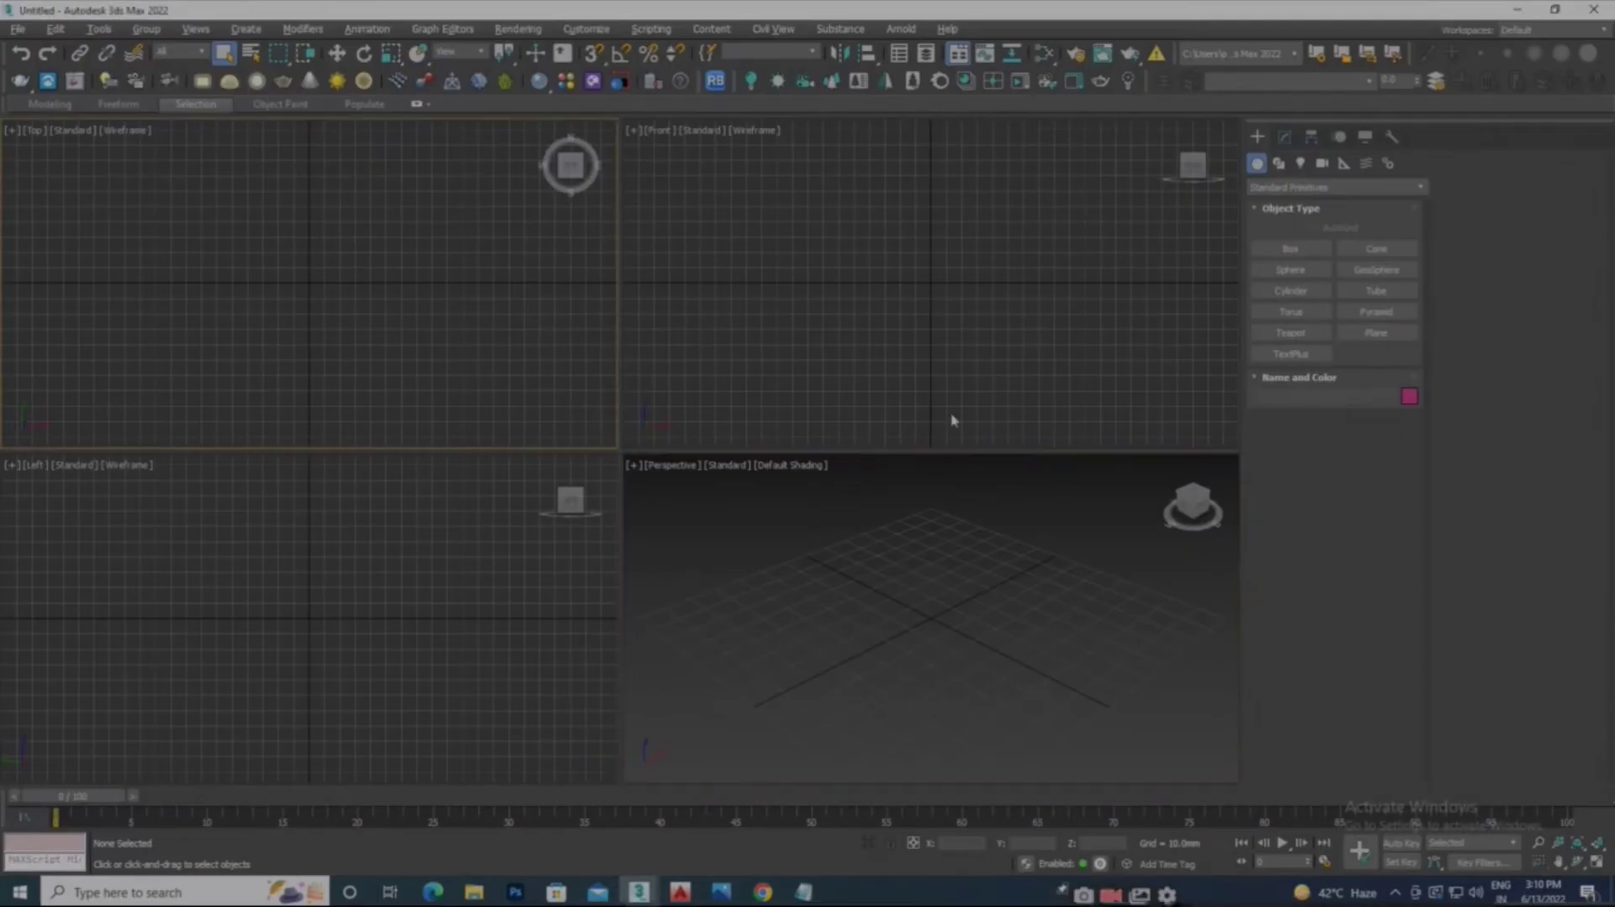
left_click(1376, 332)
right_click(1235, 300)
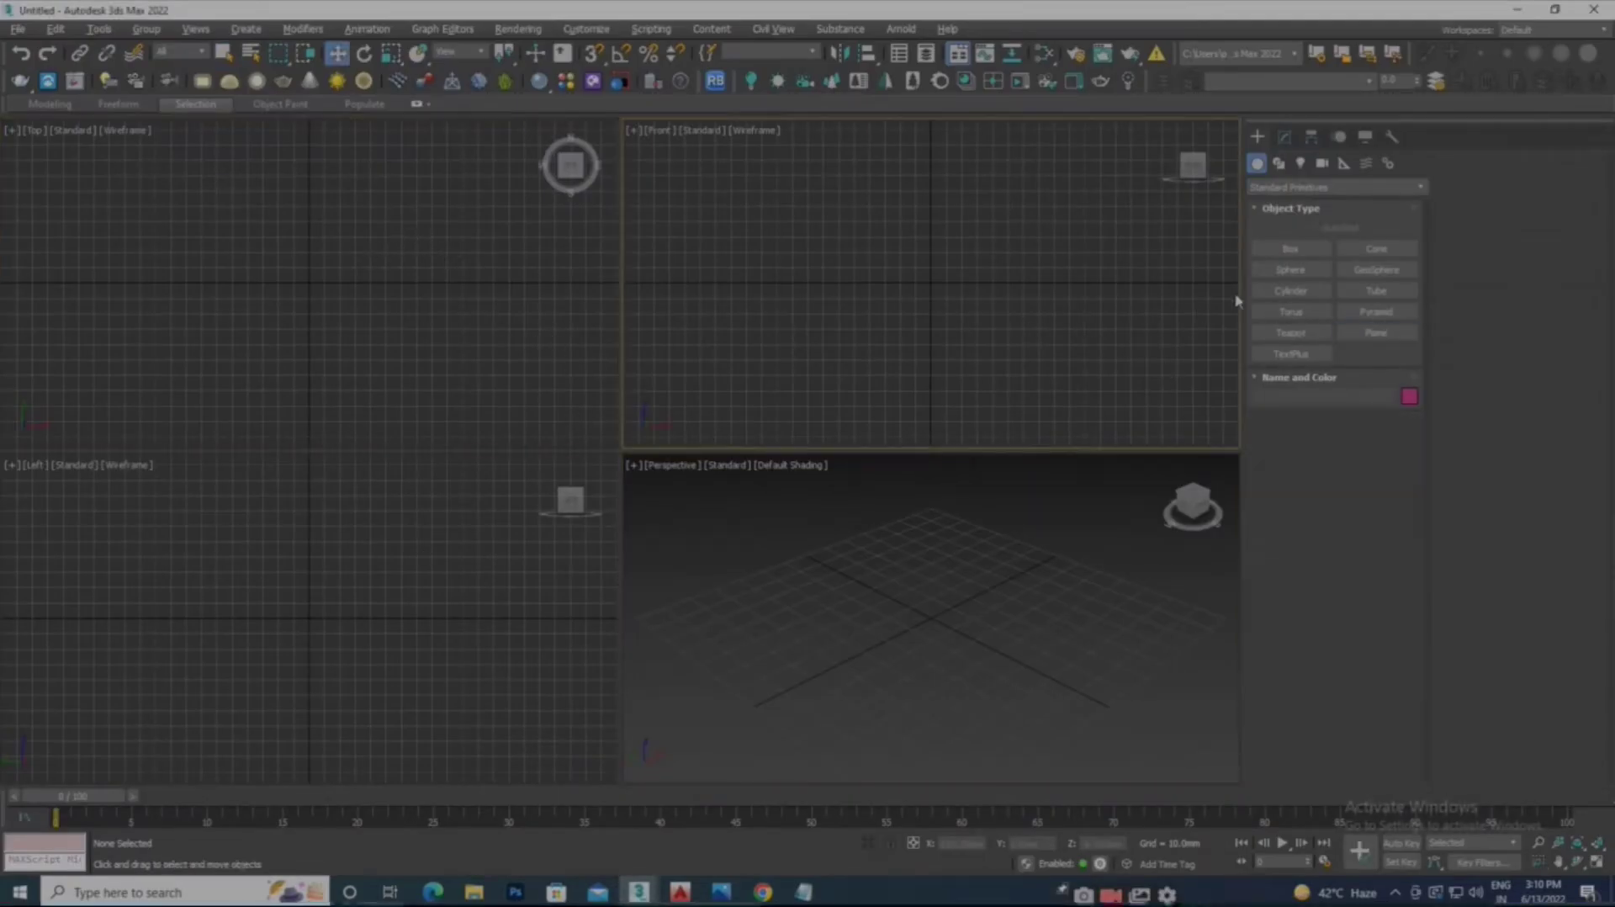
left_click(1279, 163)
left_click(1376, 269)
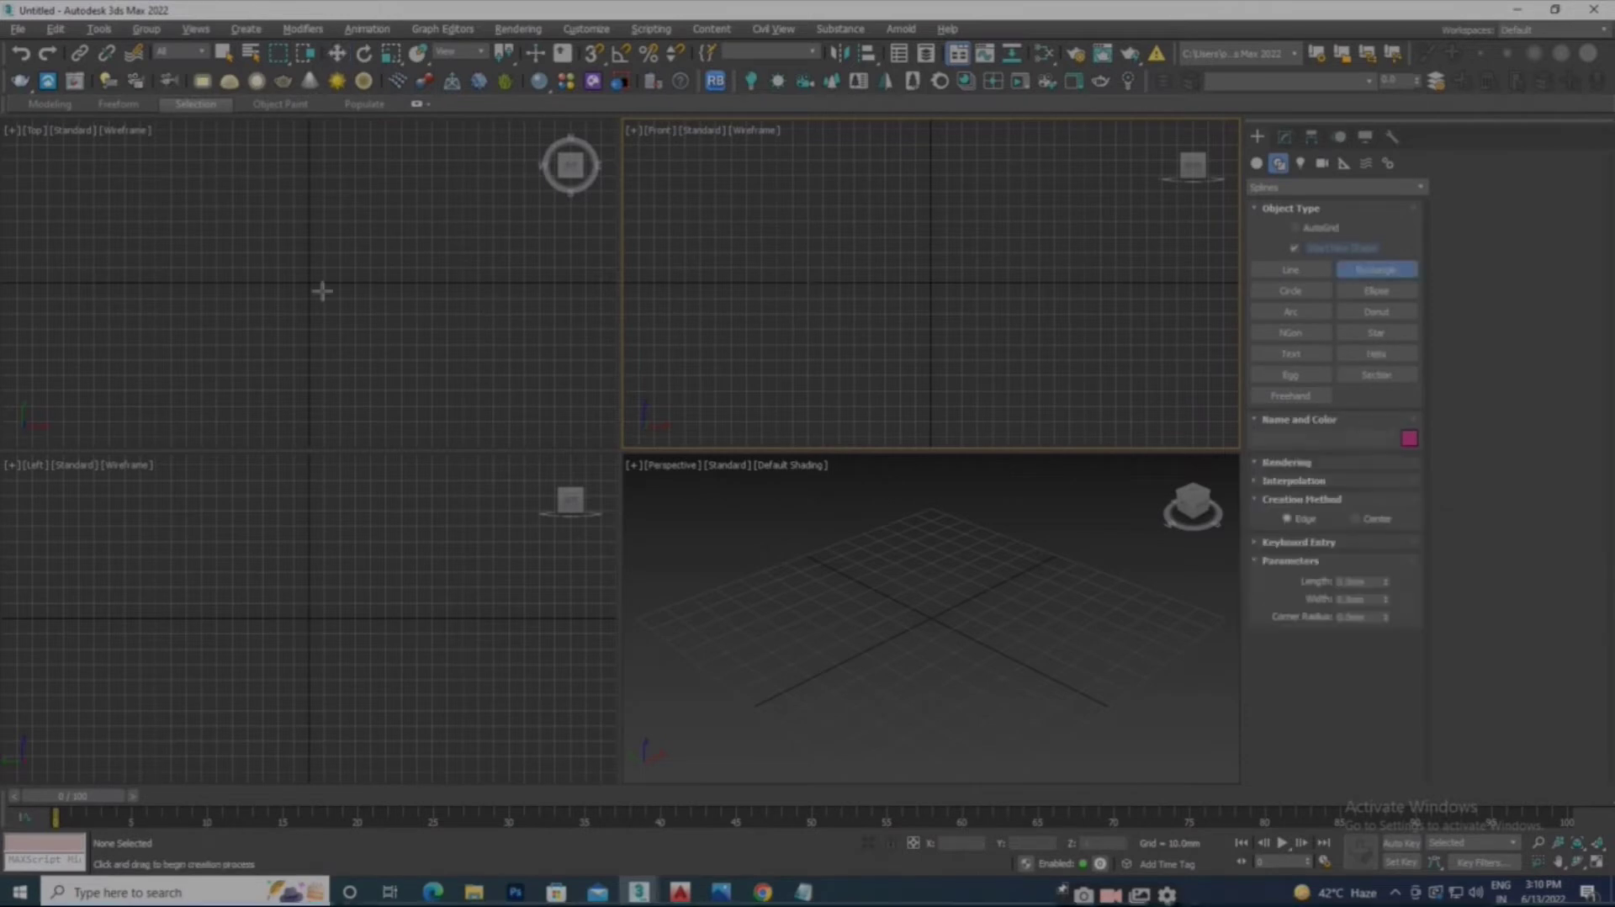
left_click(186, 191)
left_click_drag(255, 277, 391, 394)
Finish drawing the rectangle, maximize the Perspective viewport and display the rectangle's modifier stack
right_click(897, 580)
key("alt+w")
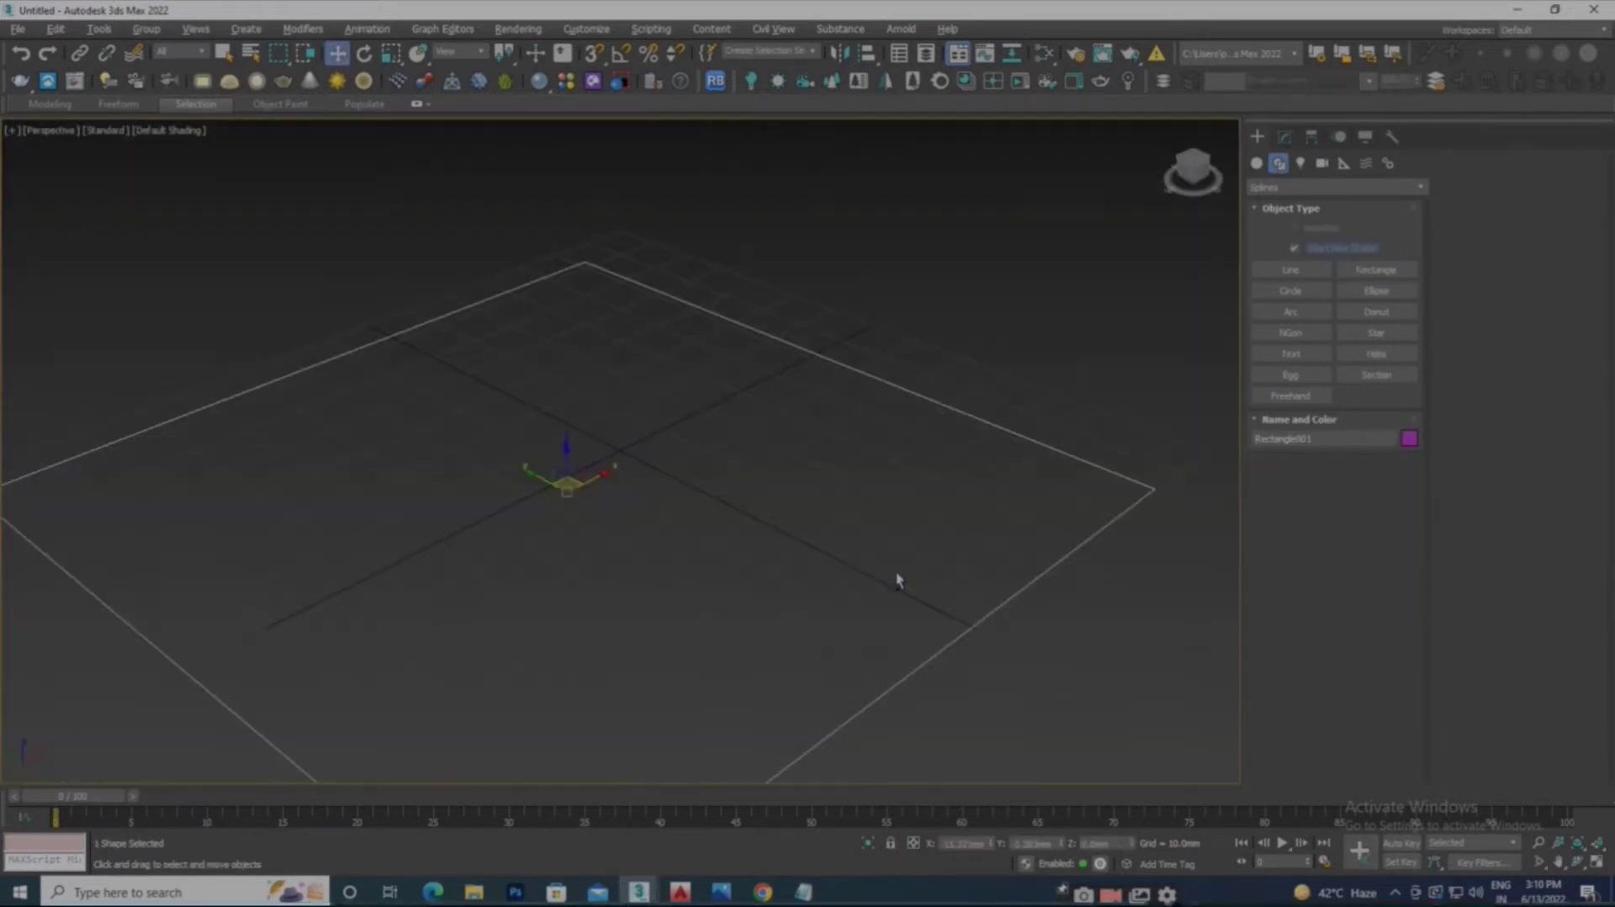
left_click(1284, 137)
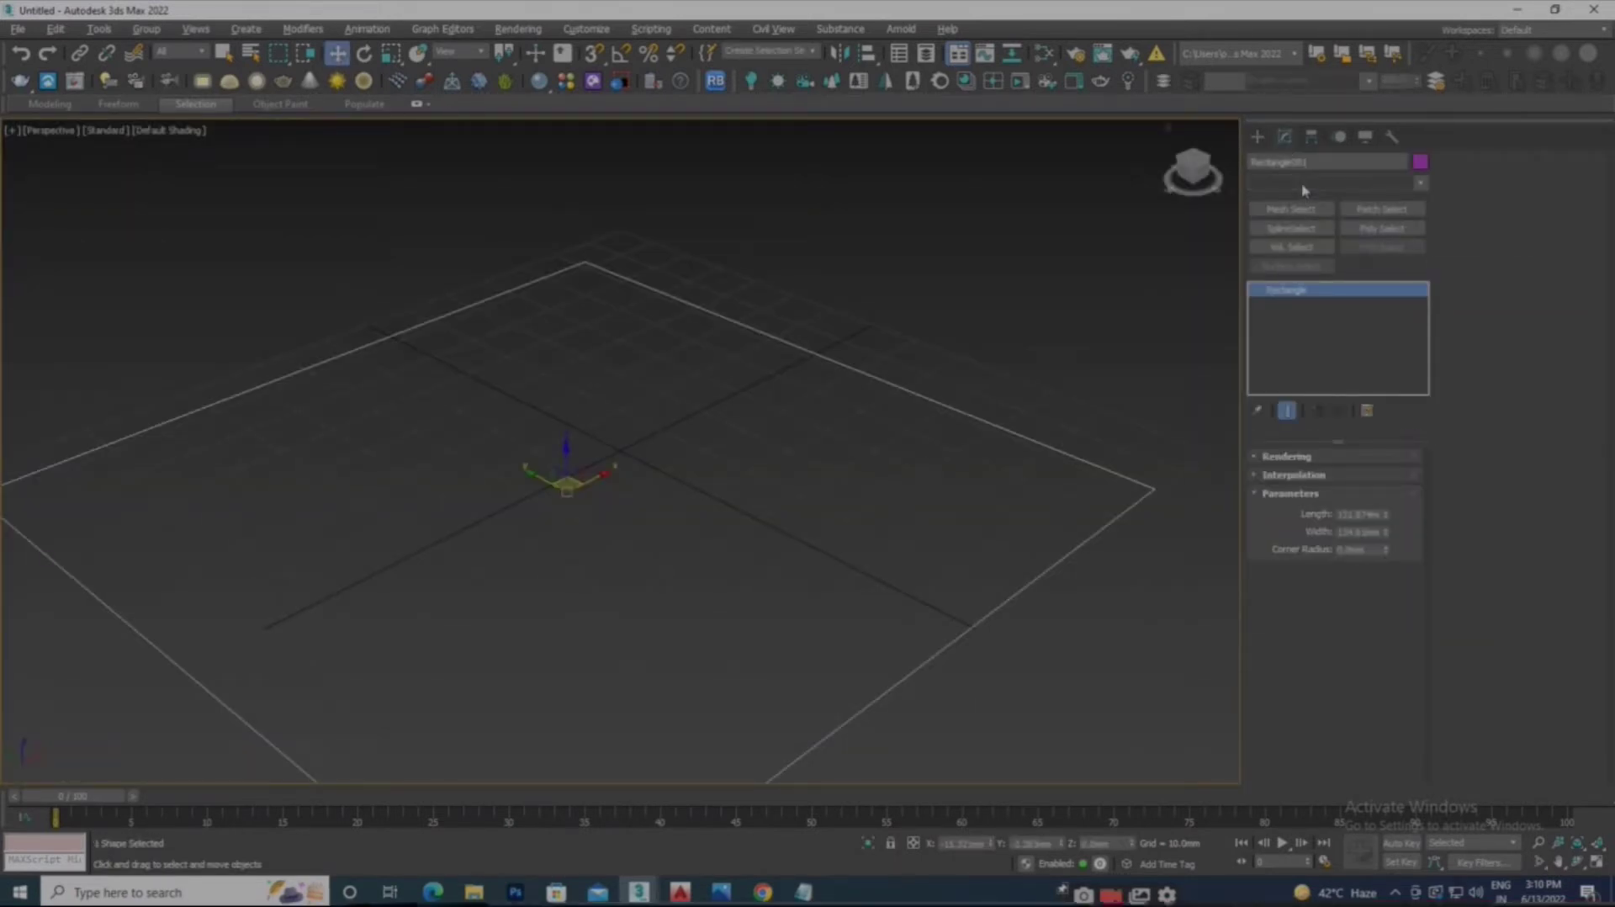
Add an Extrude modifier to the rectangle
left_click(1303, 183)
type("xtrude")
key("Return")
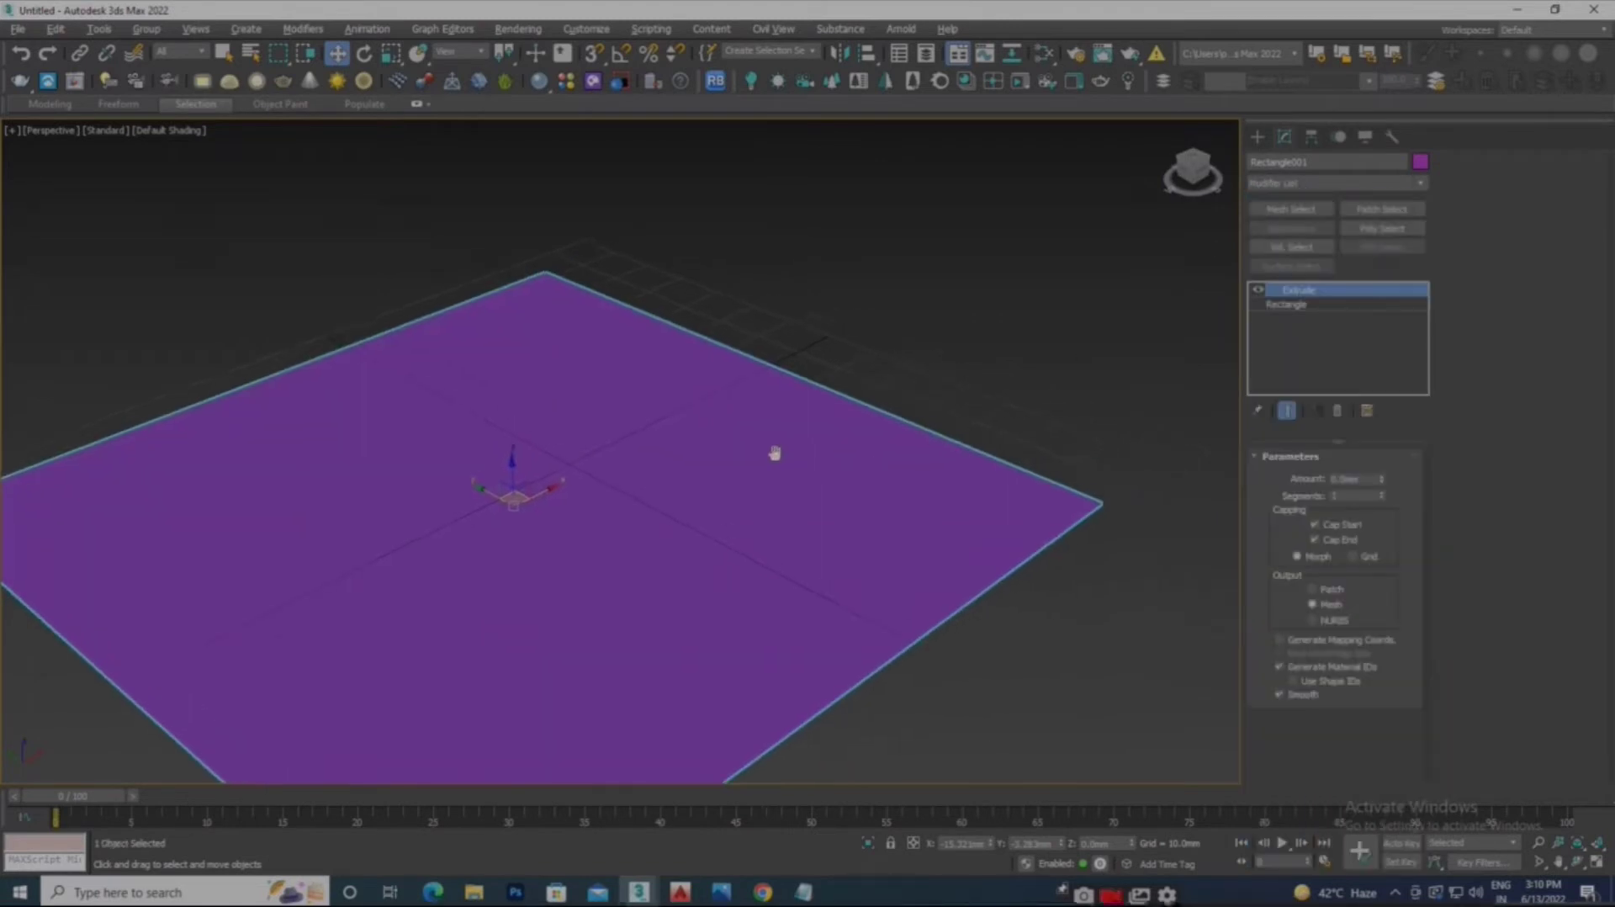
Add the FloorGenerator modifier to the rectangle and continue past the input mesh warning
left_click(1279, 185)
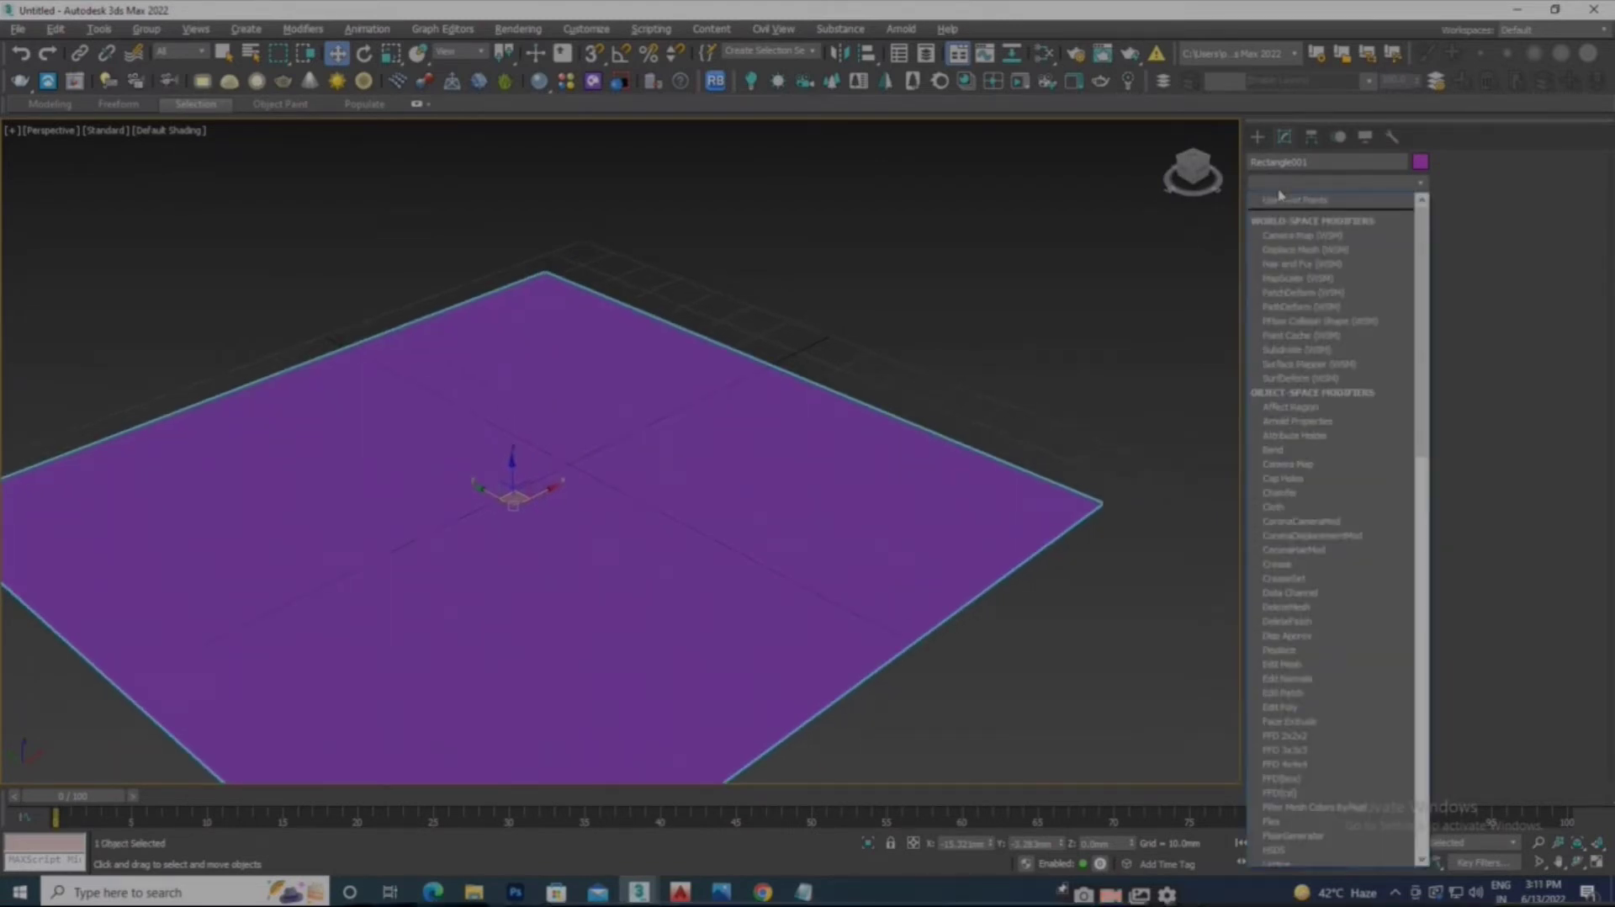
left_click(1280, 194)
left_click(1279, 193)
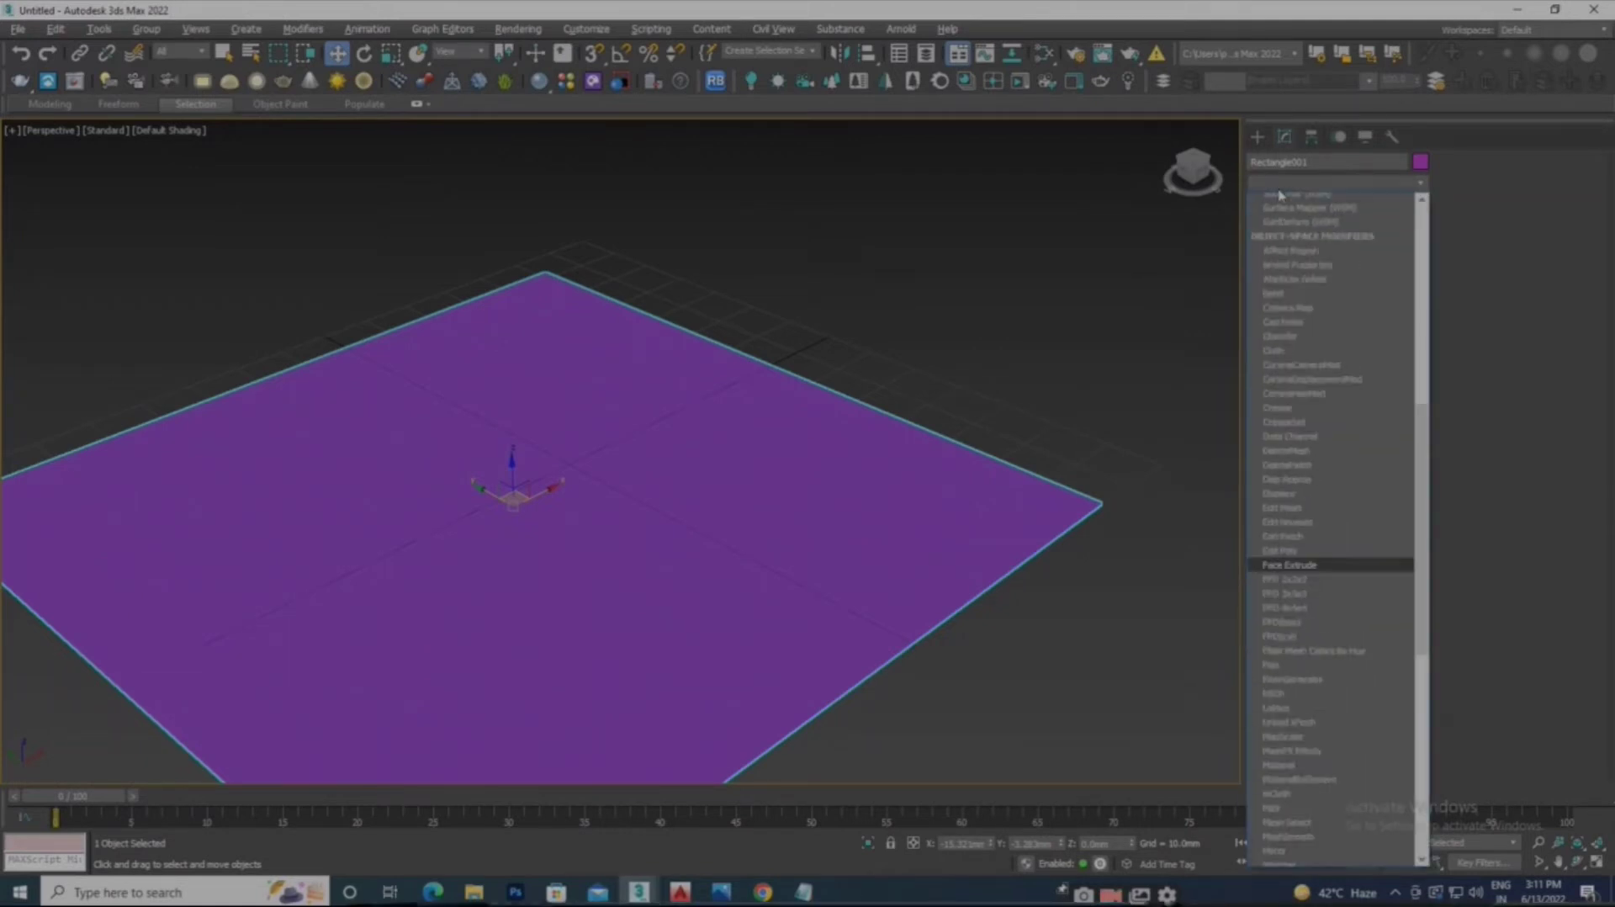
type("fffi")
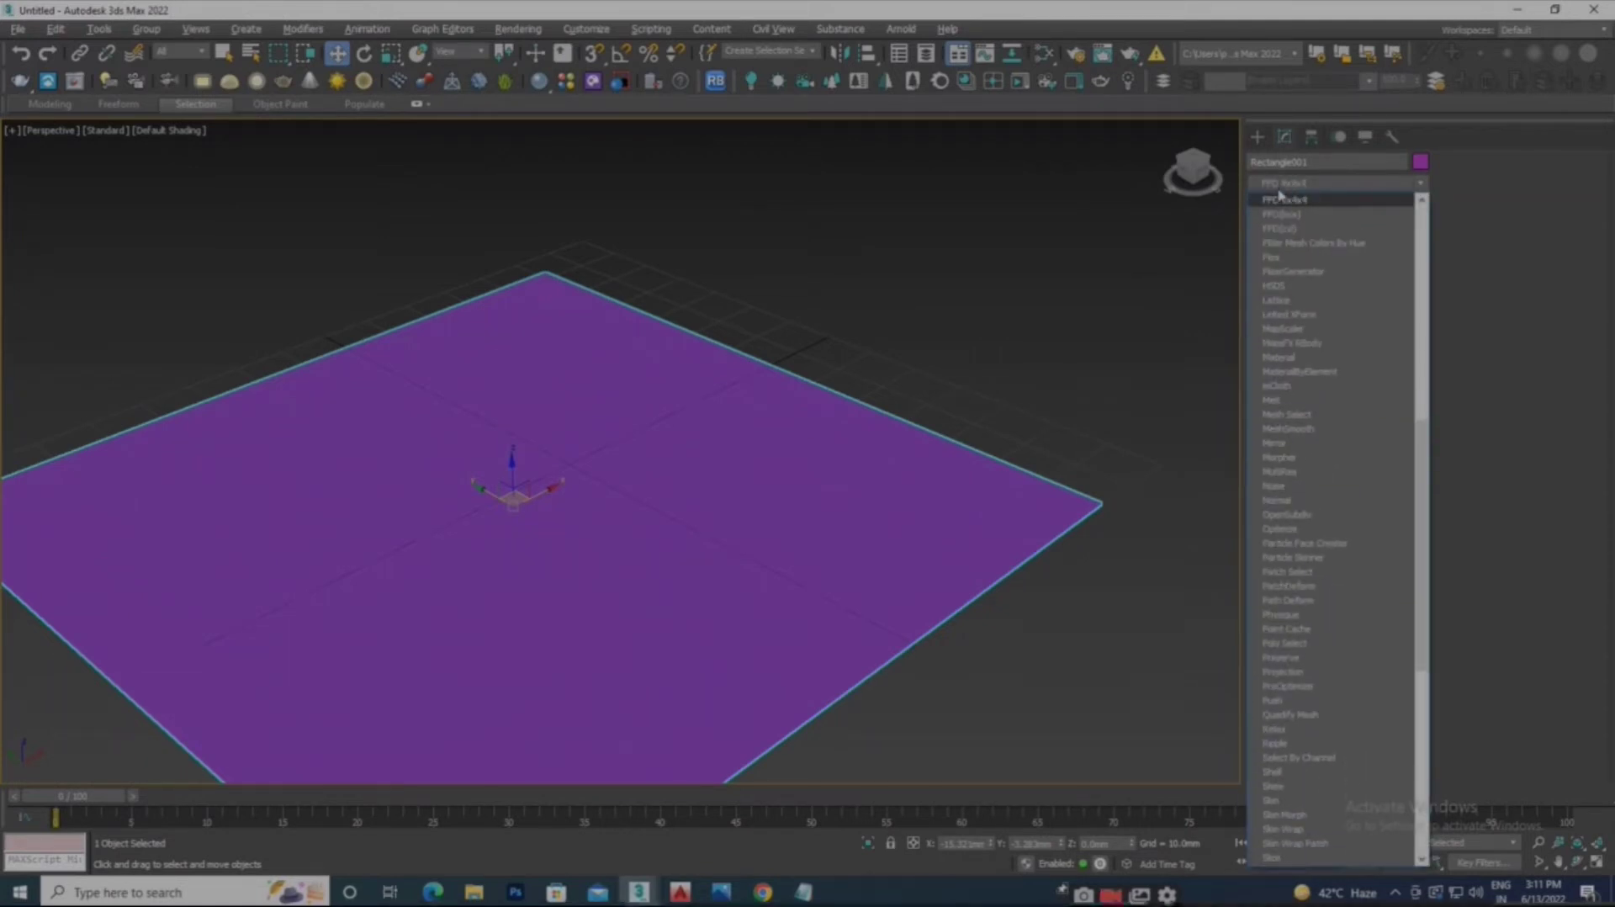
type("fl")
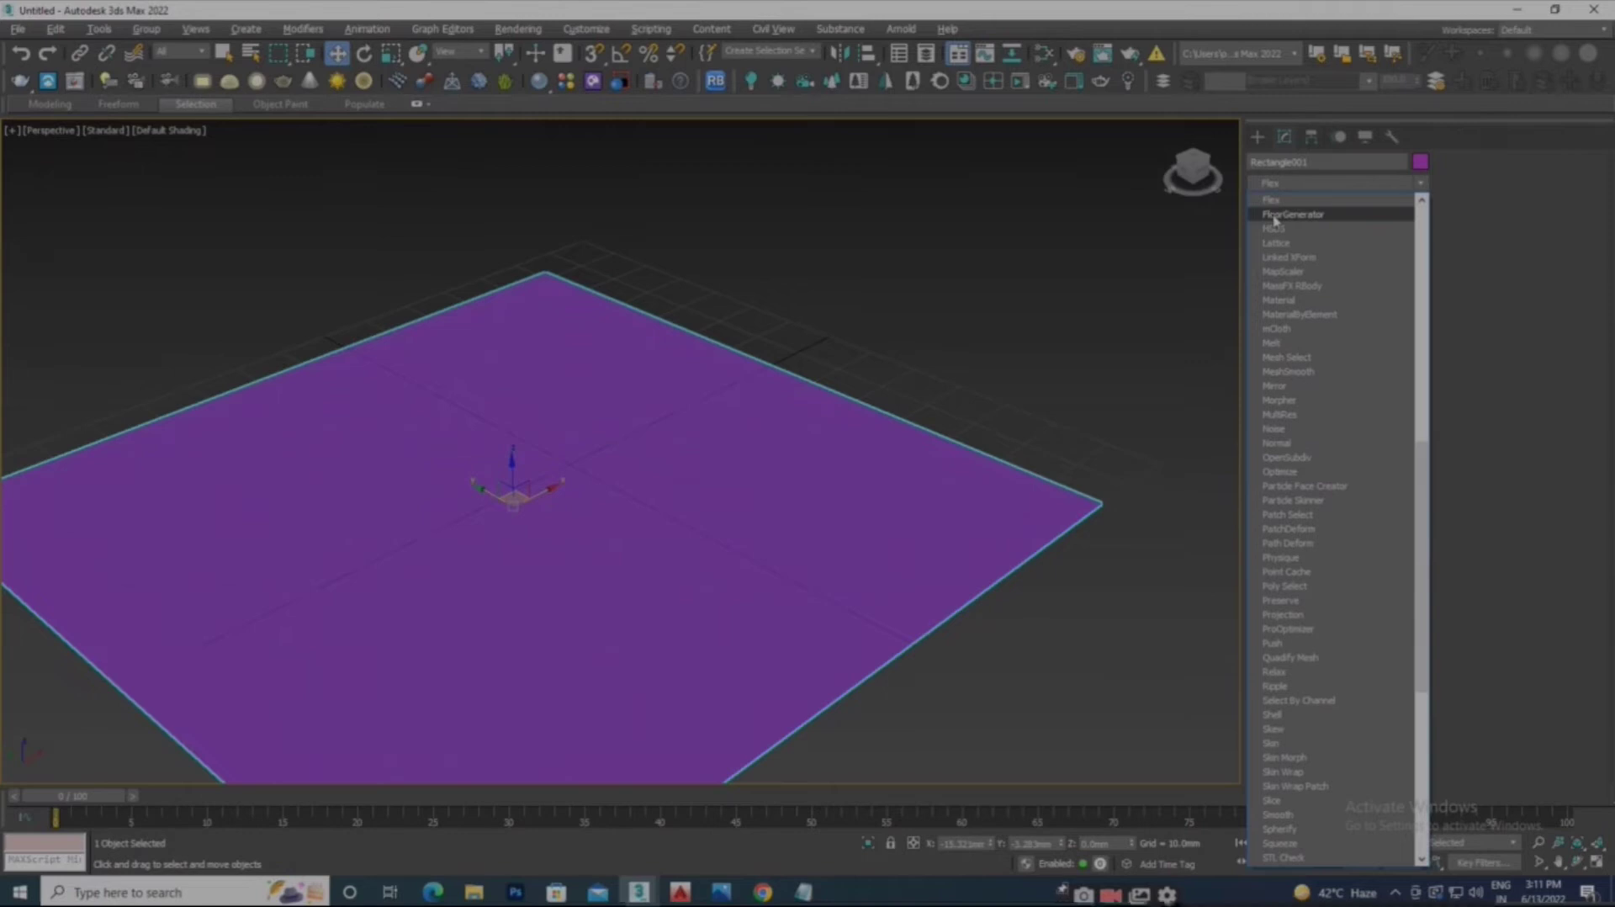
left_click(1319, 215)
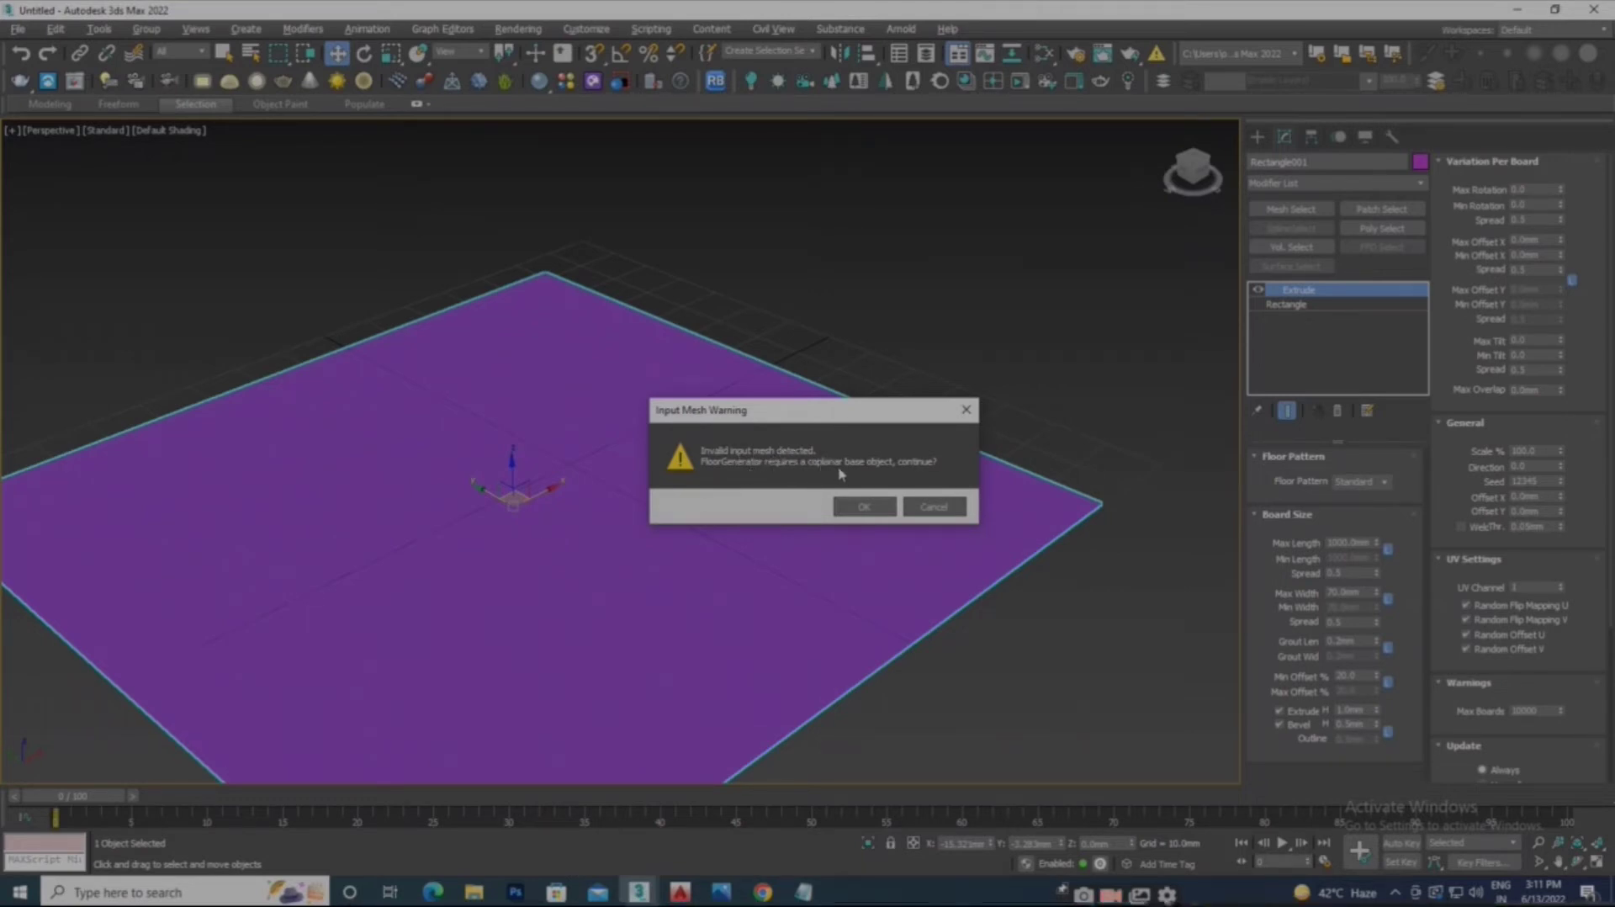
left_click(864, 506)
scroll(612, 563, "down", 4)
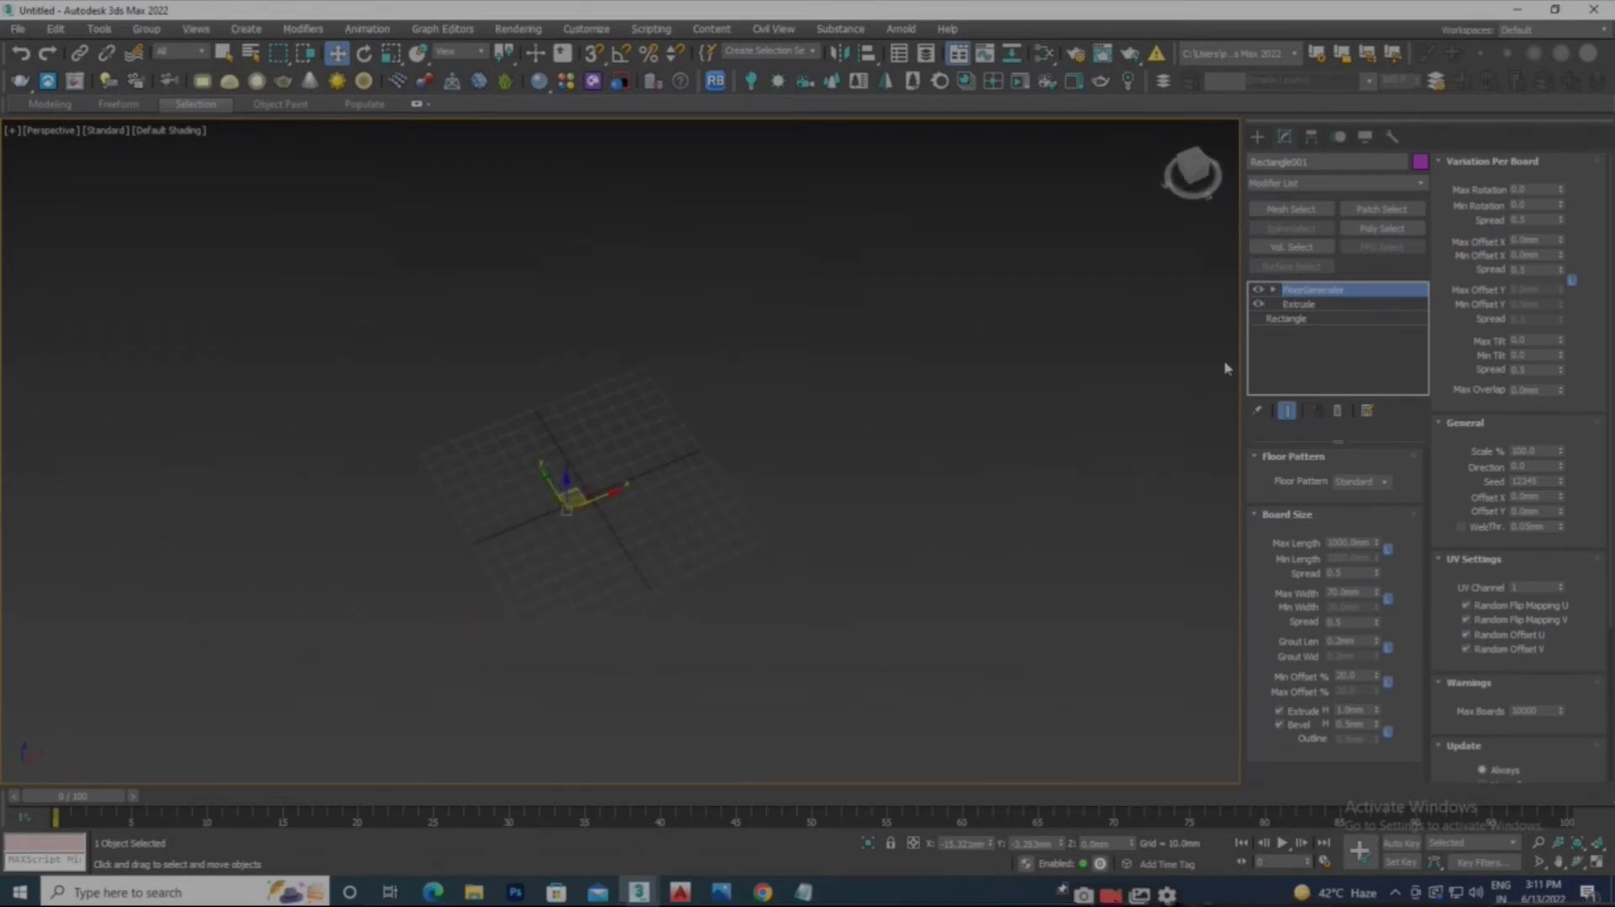
Turn off the Extrude modifier below FloorGenerator and delete it from the rectangle's modifier stack
left_click(1295, 305)
left_click(1259, 304)
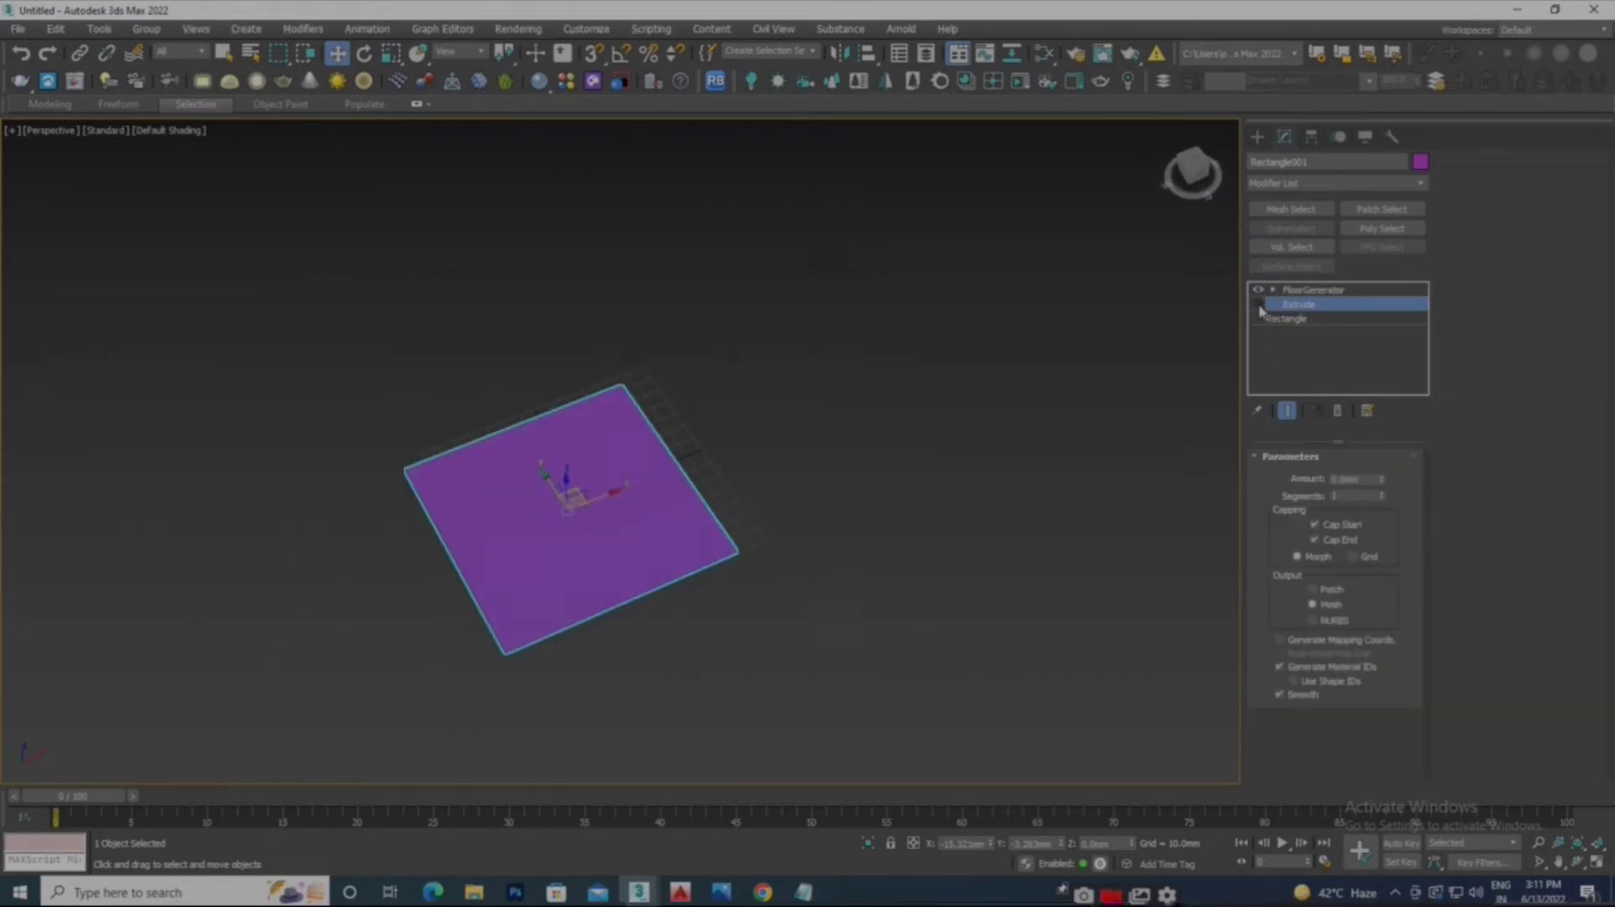
scroll(648, 533, "up", 6)
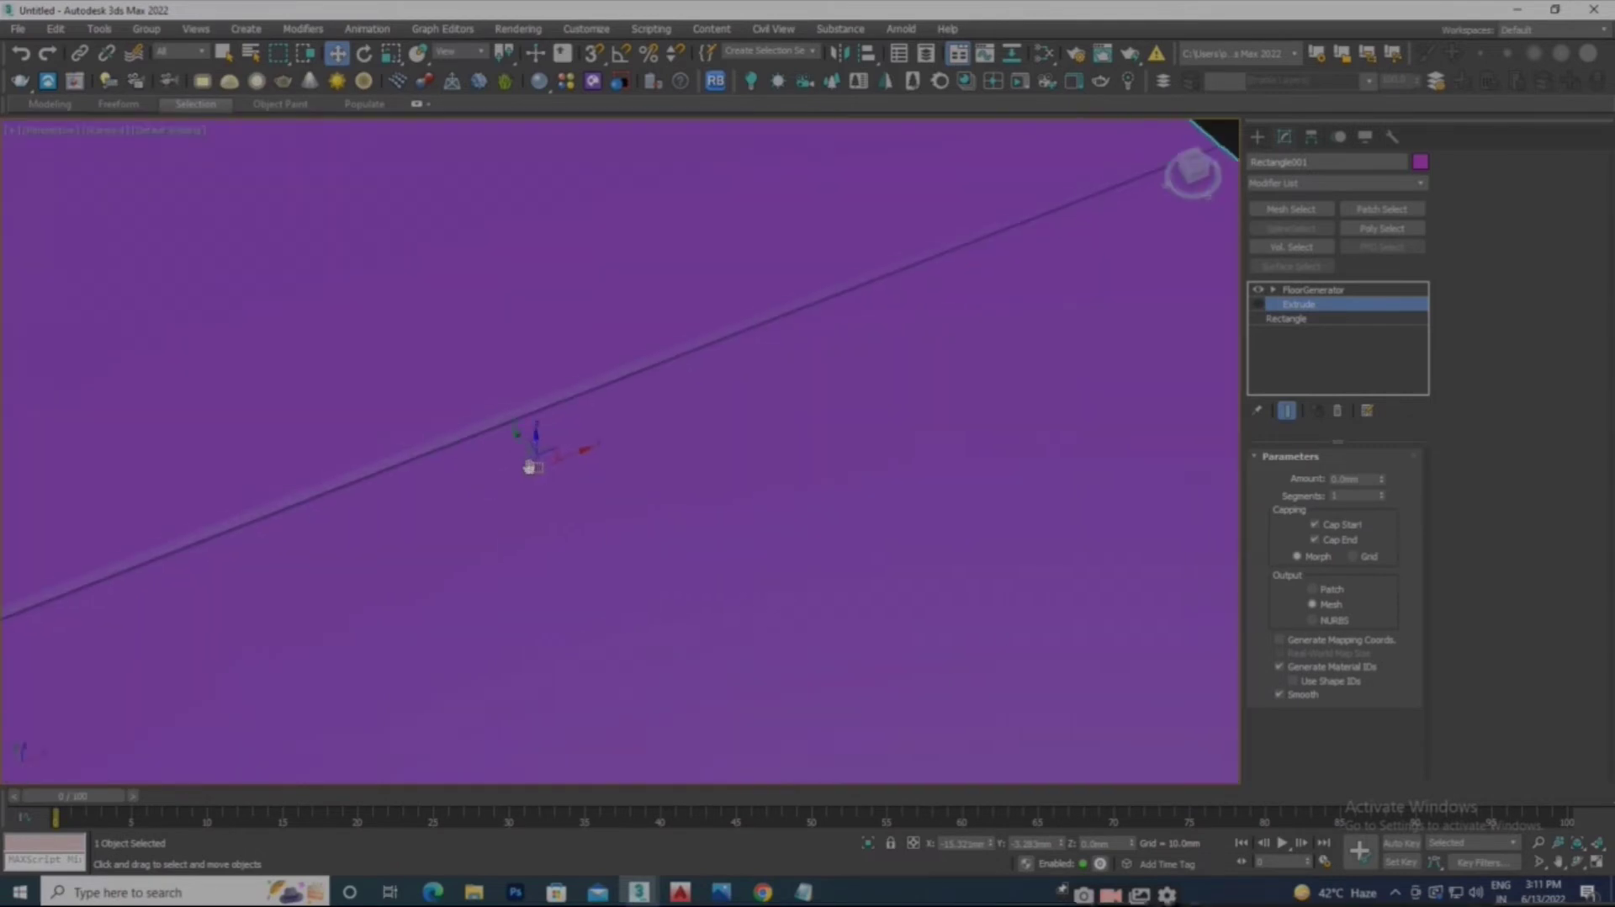
middle_click_drag(529, 467, 1021, 387)
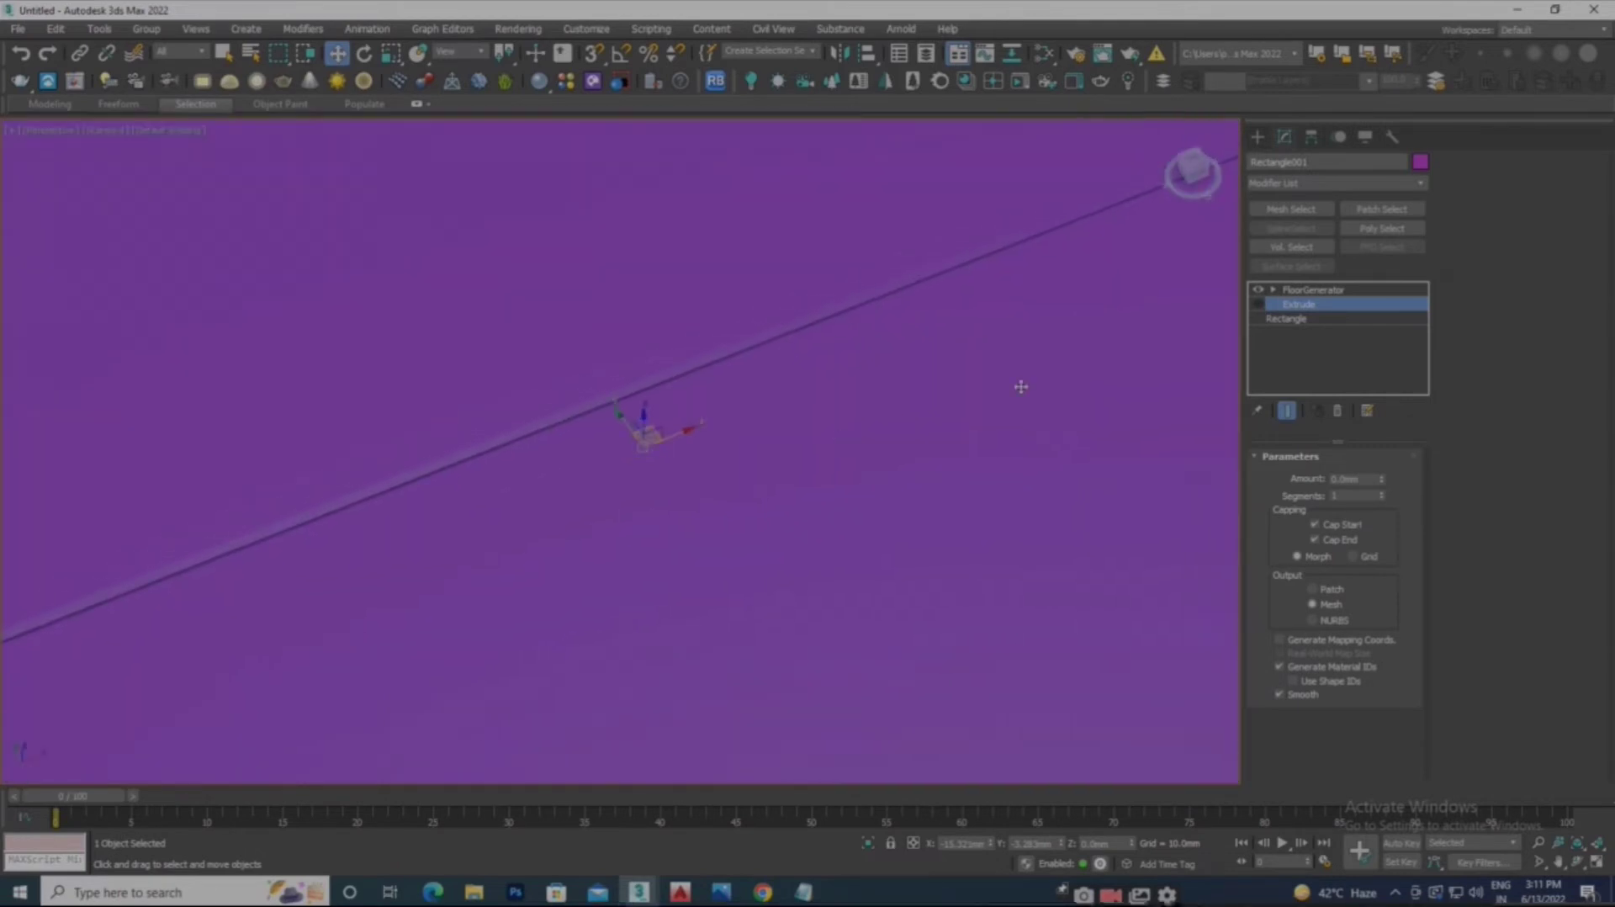
right_click(1299, 311)
left_click(1325, 333)
scroll(735, 442, "down", 5)
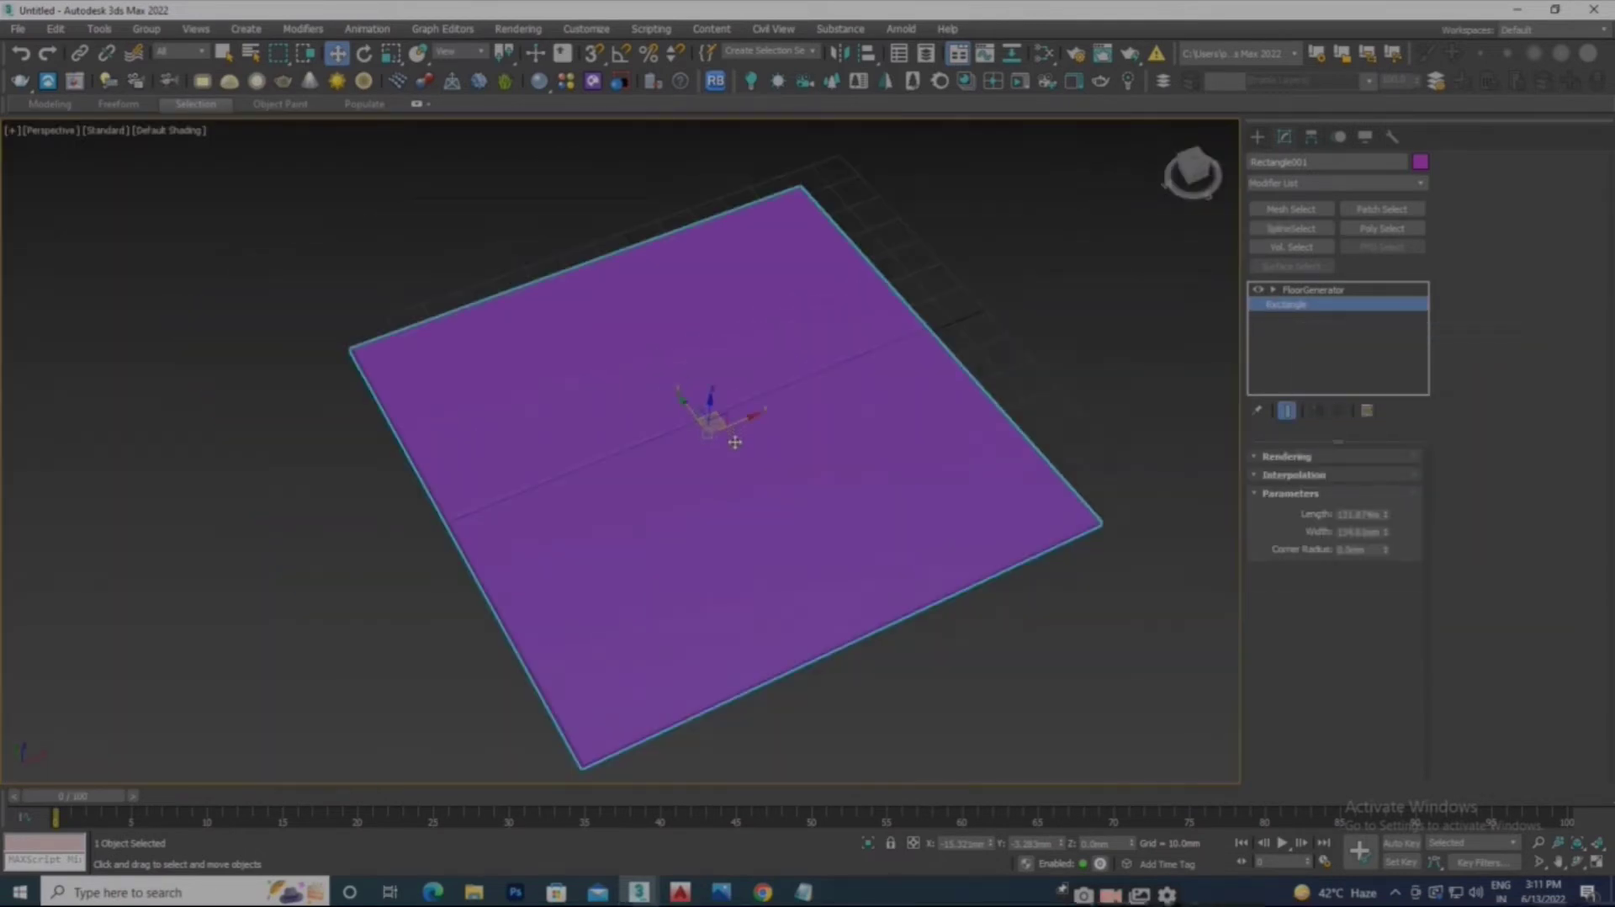
Set the FloorGenerator modifier's floor pattern to Herringbone
left_click(1293, 294)
scroll(713, 460, "up", 4)
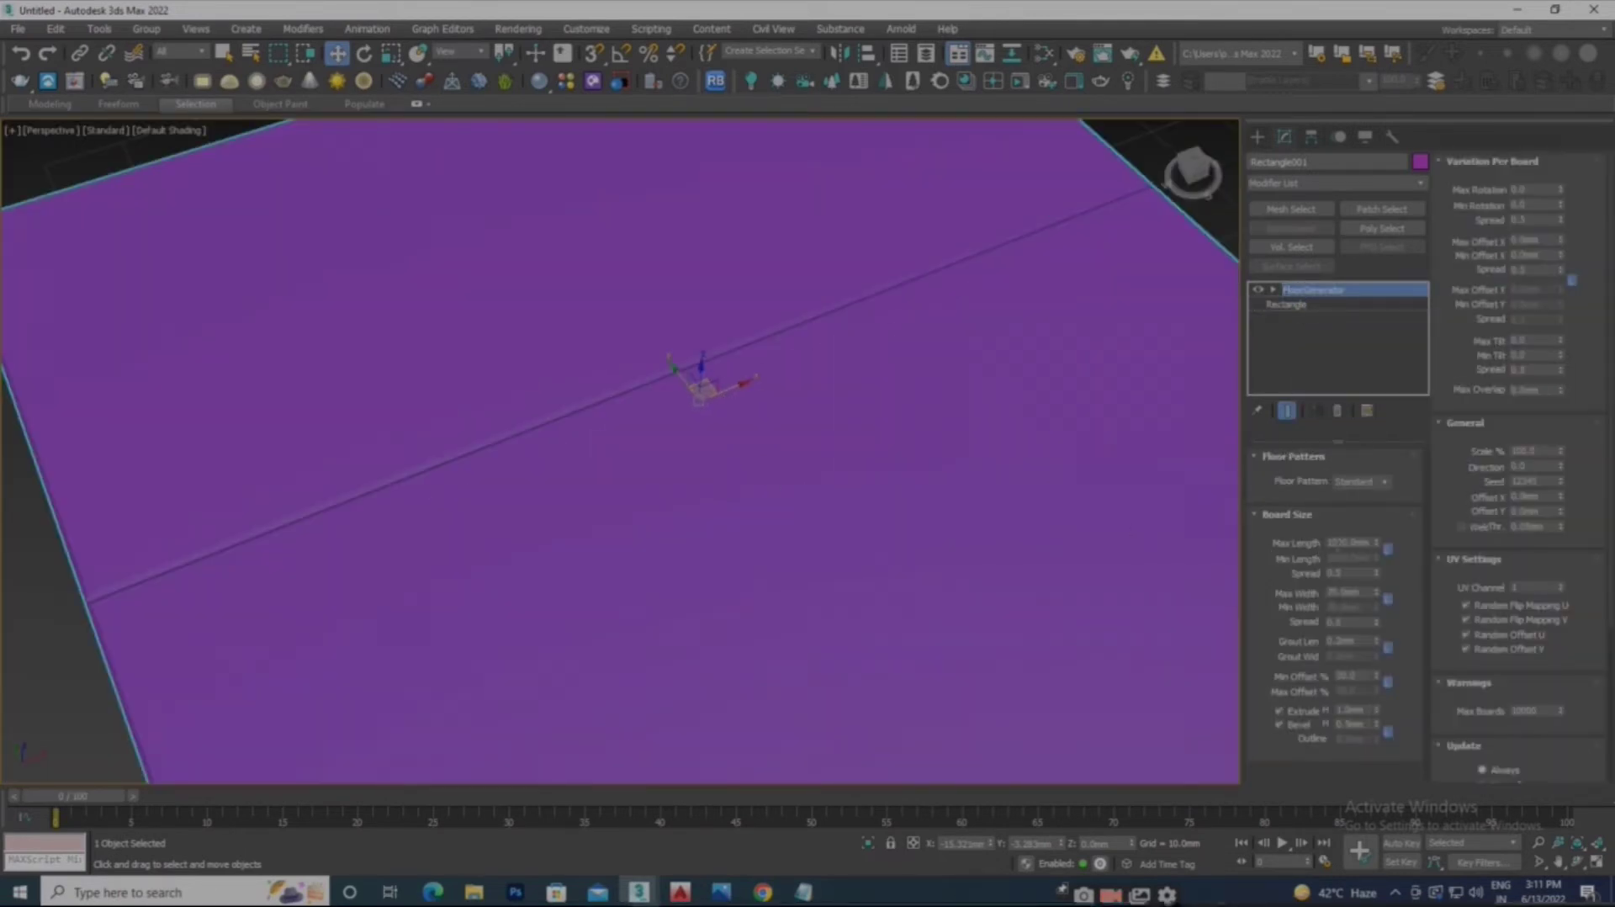
left_click(1379, 482)
left_click(1363, 510)
scroll(855, 490, "down", 4)
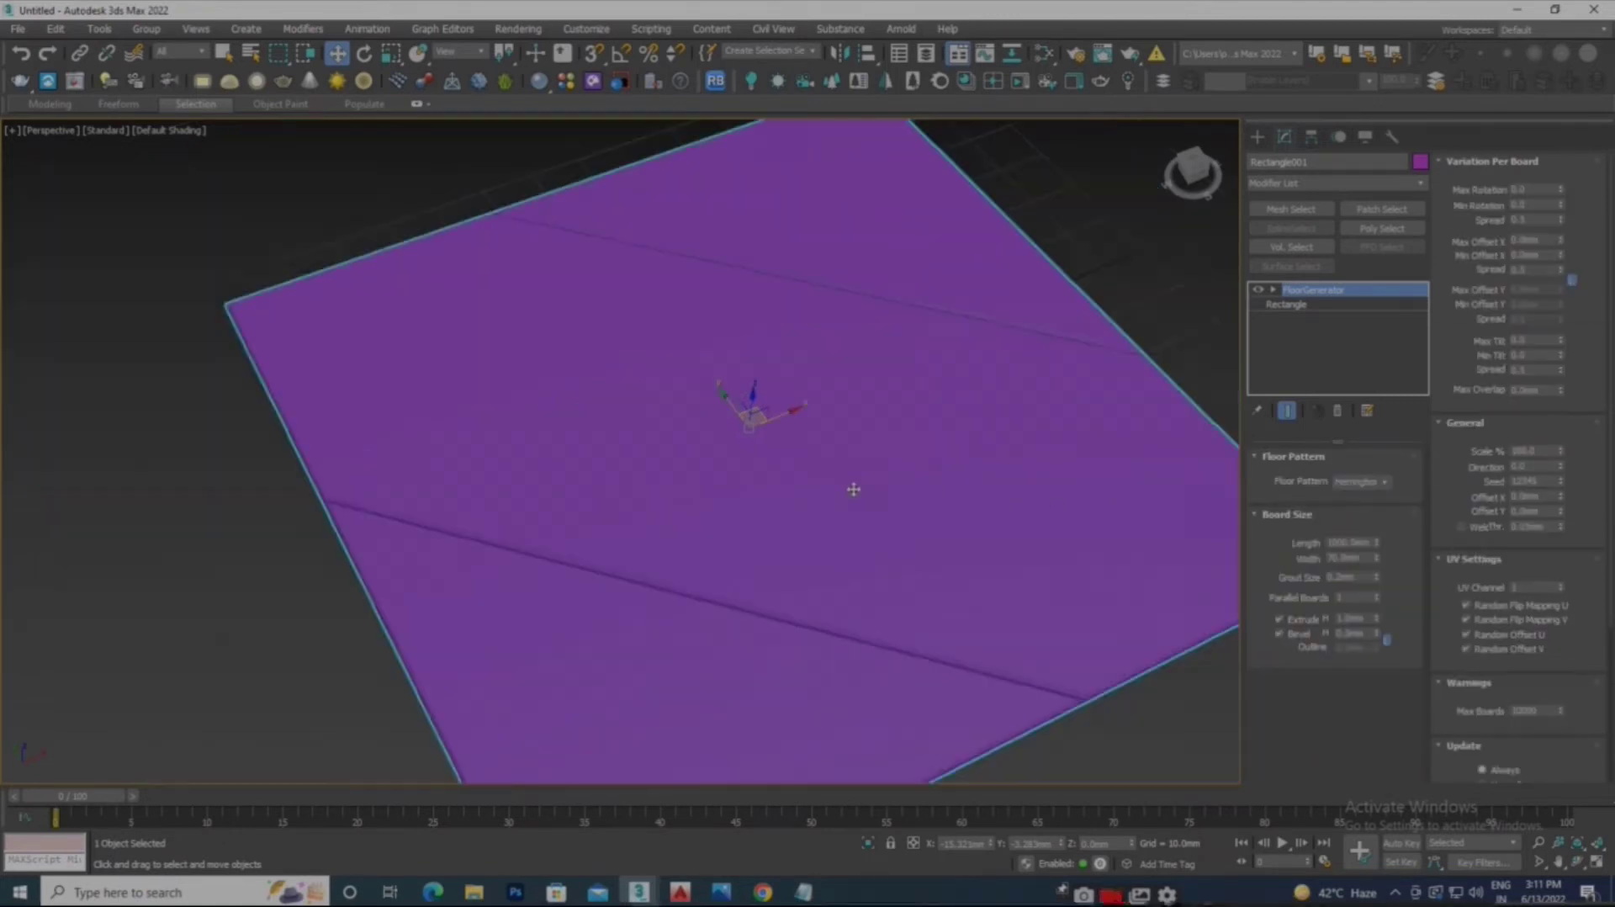
scroll(833, 501, "up", 4)
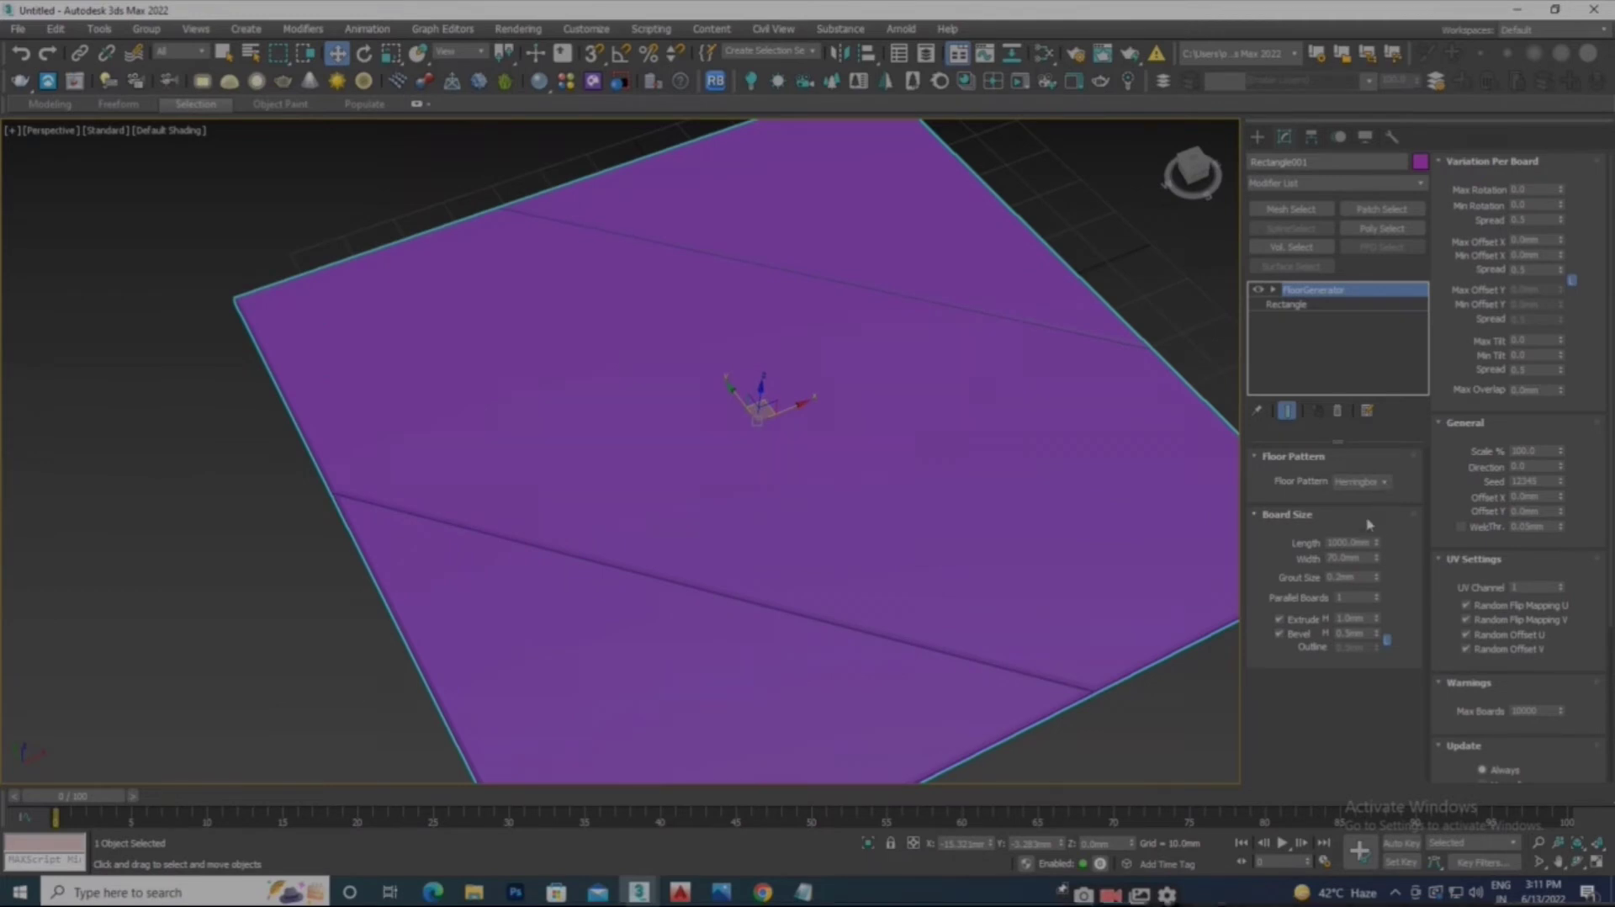
Try adjusting the herringbone boards' length and extrude height
left_click_drag(1378, 547, 1344, 374)
mouse_move(1377, 620)
left_mouse_down()
mouse_move(1383, 595)
mouse_move(1383, 628)
mouse_move(1380, 609)
left_mouse_up()
middle_click_drag(920, 640, 734, 535, "alt")
scroll(735, 535, "up", 5)
scroll(753, 568, "down", 3)
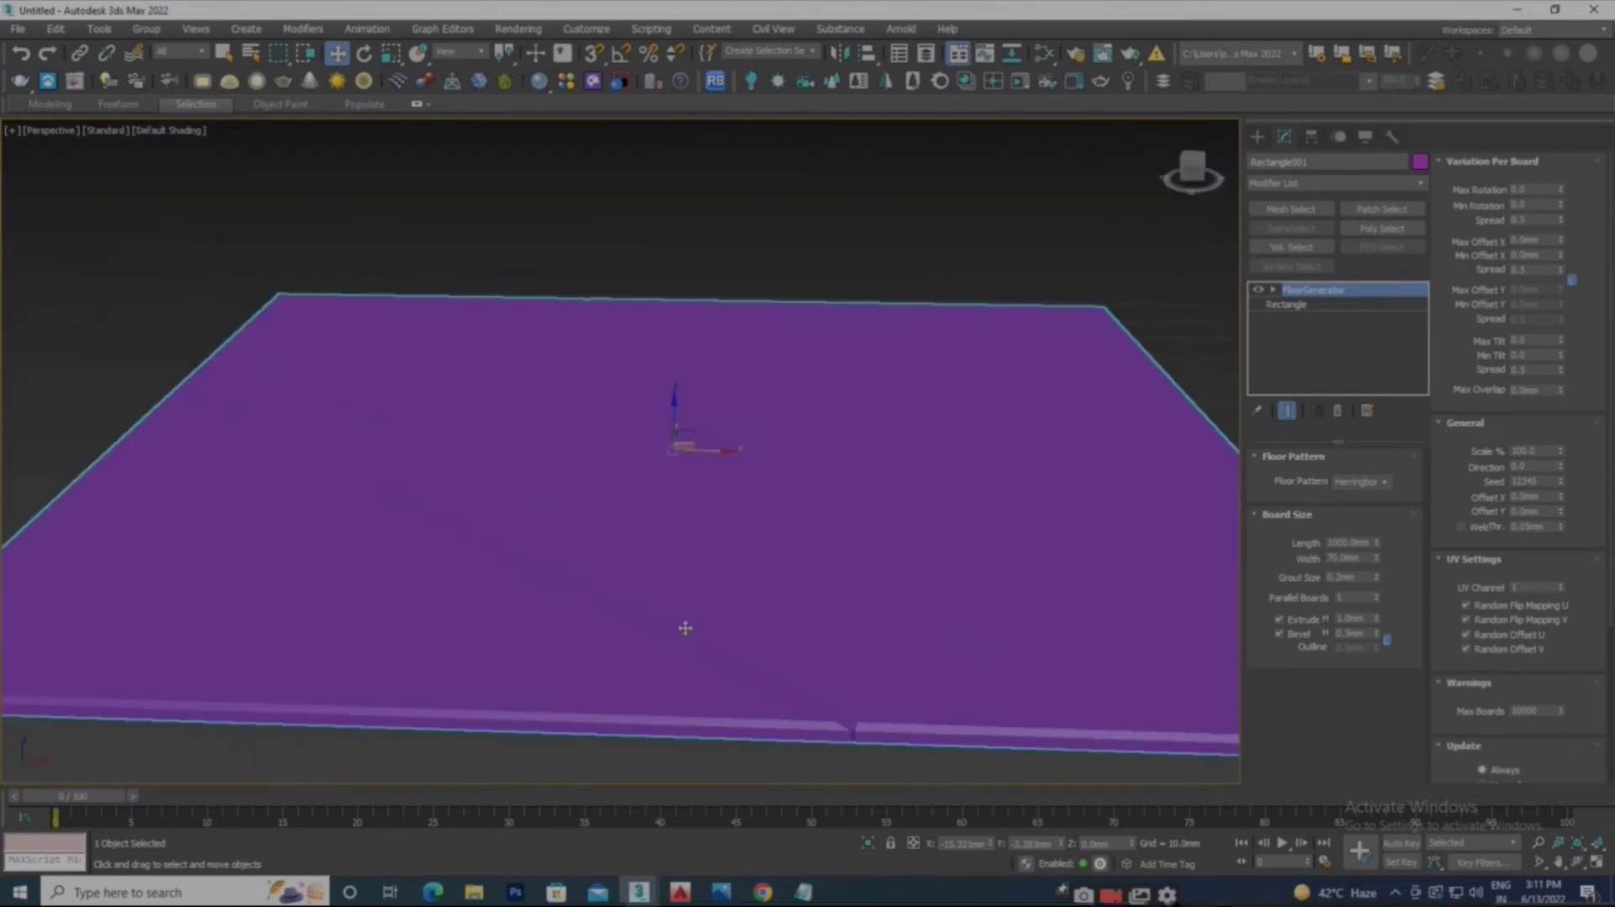
scroll(684, 630, "up", 3)
Change the floor's object color to light gray
left_click(1420, 161)
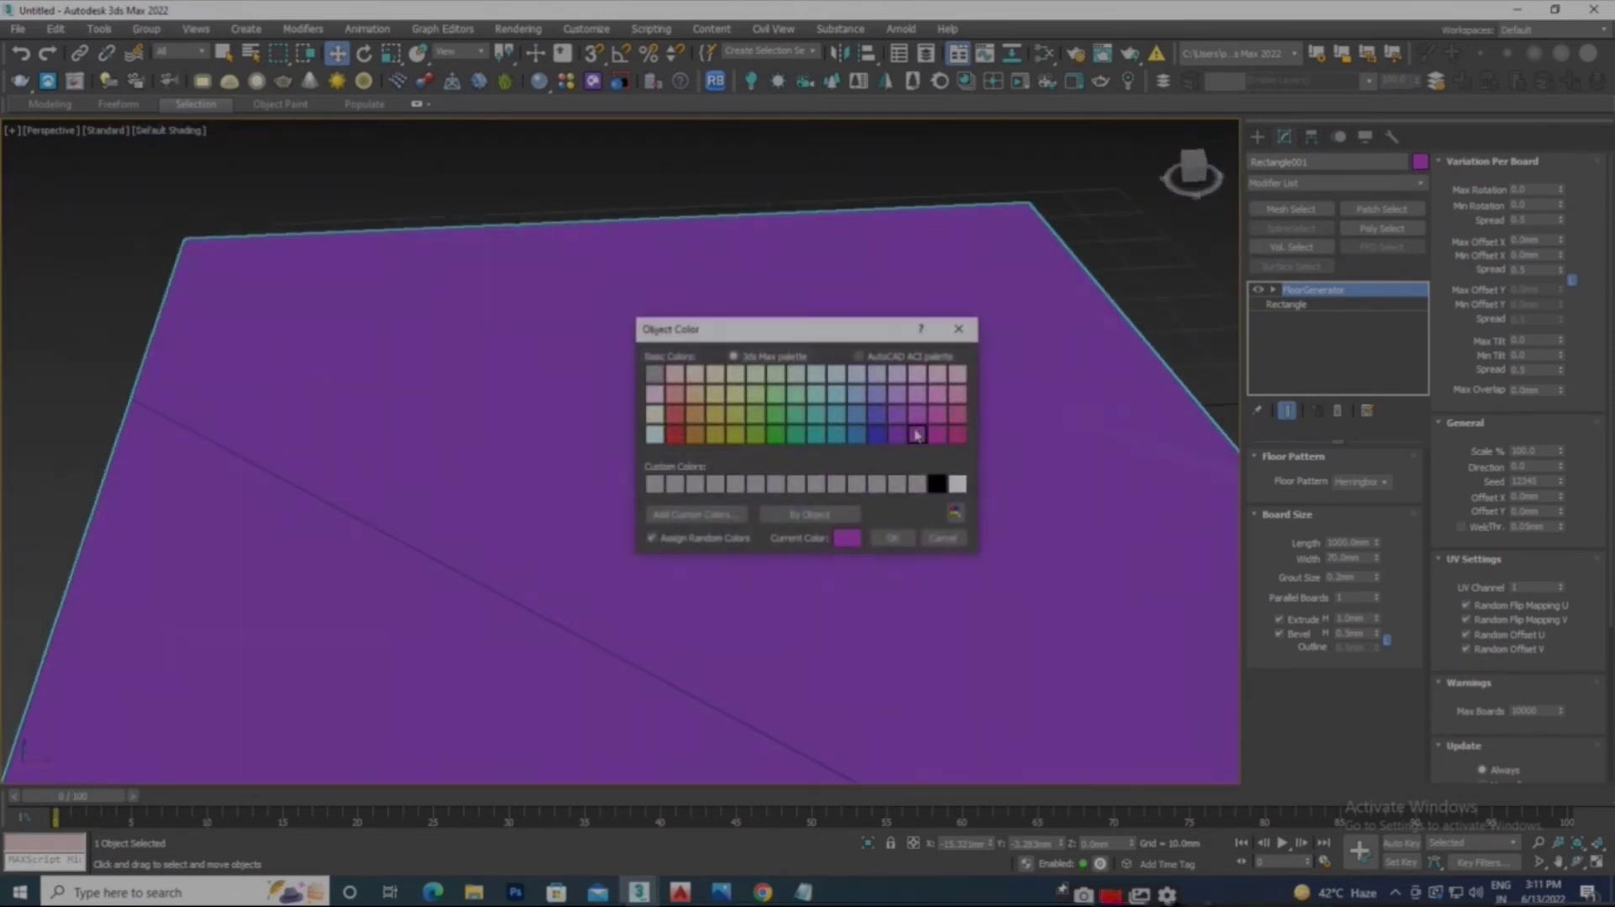
left_click(915, 484)
left_click(894, 538)
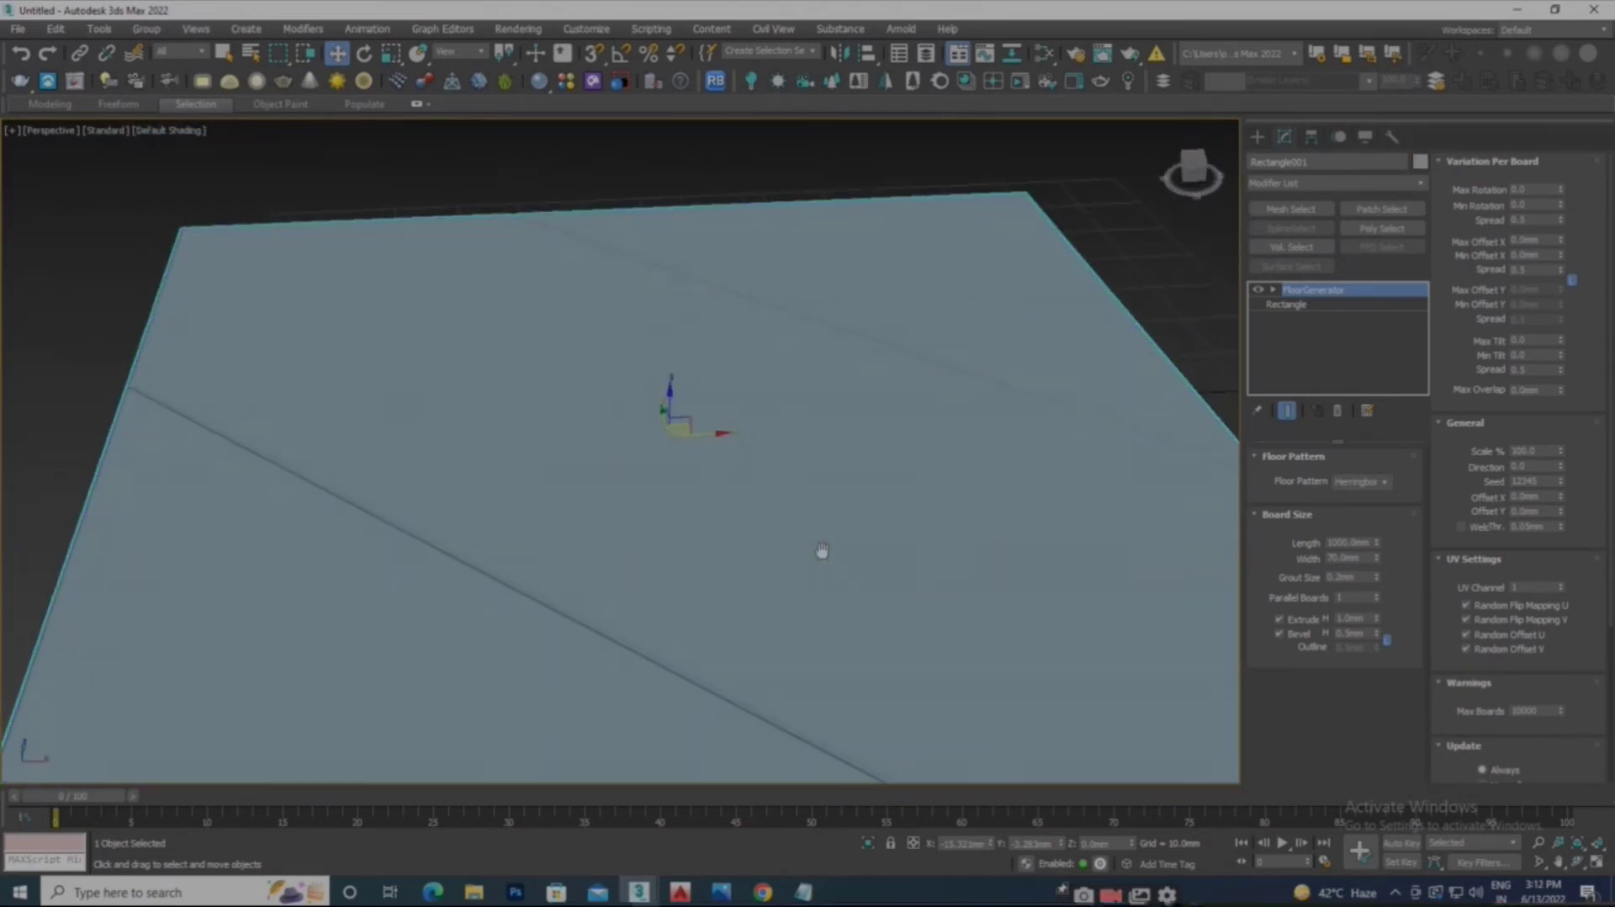
scroll(823, 554, "up", 6)
scroll(906, 568, "down", 6)
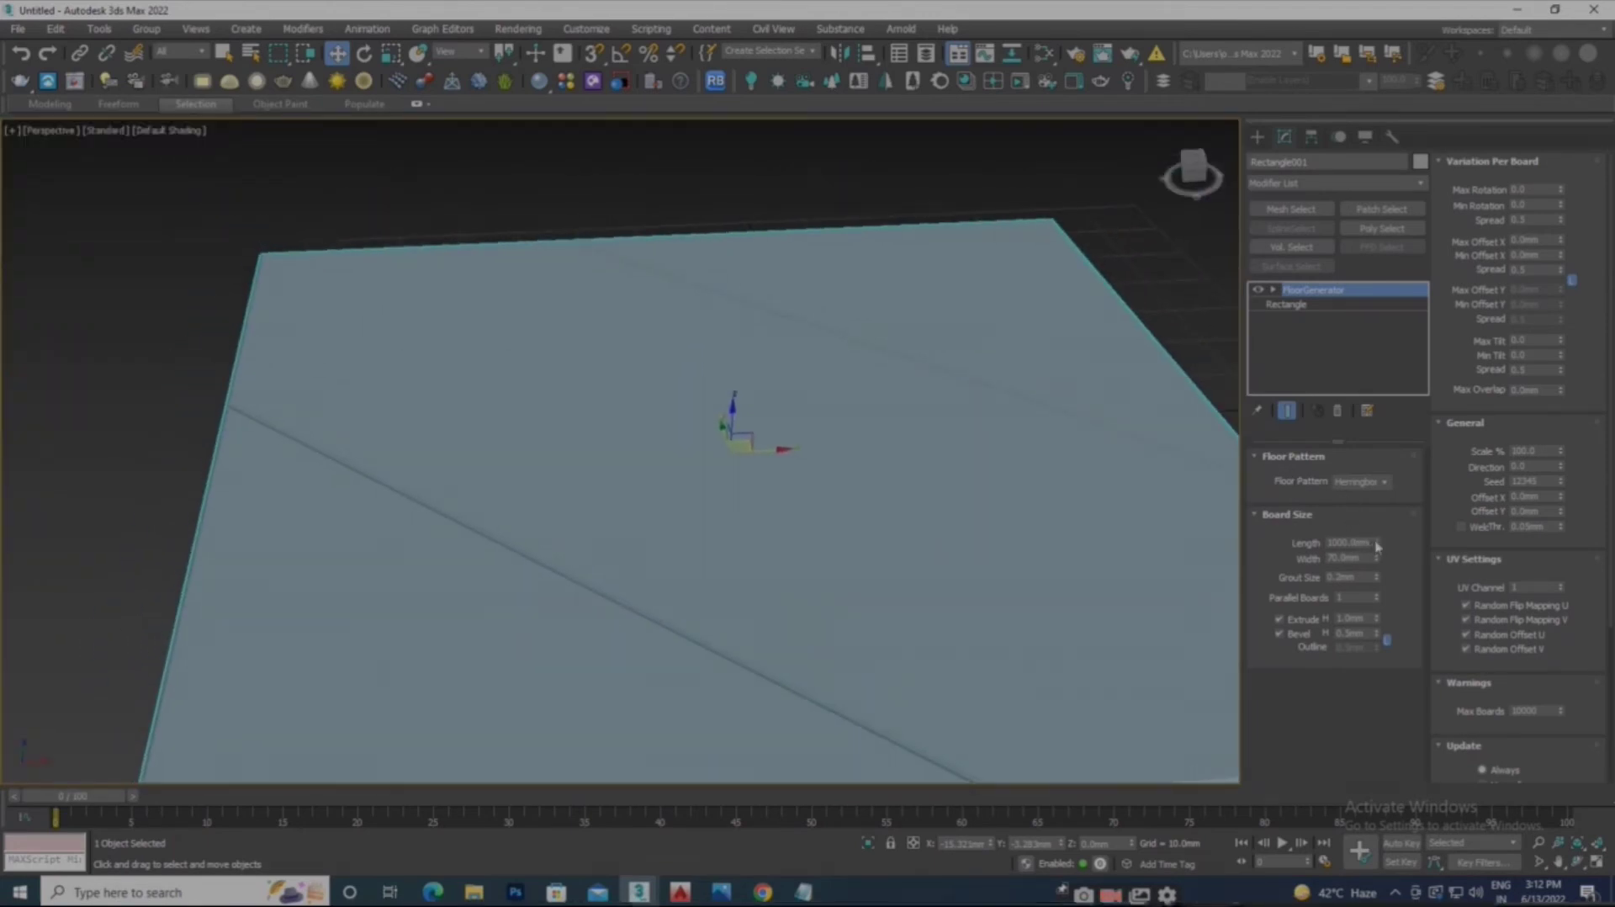
Try herringbone board lengths of 1 mm and 50 mm
left_click_drag(1376, 542, 1369, 454)
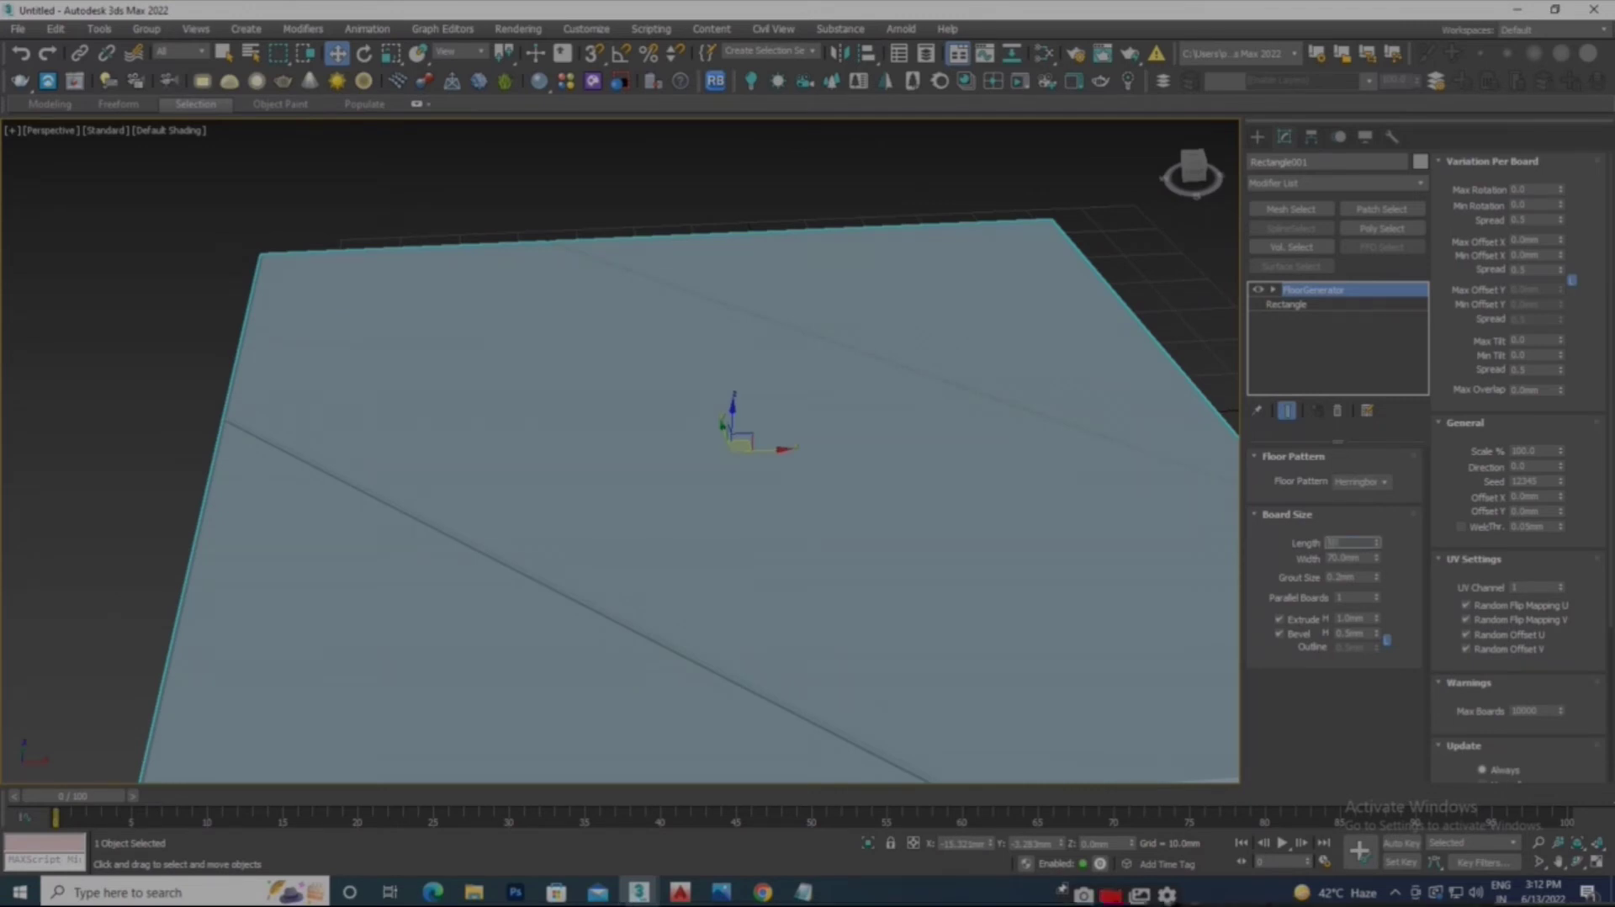
left_click_drag(1369, 454, 1376, 542)
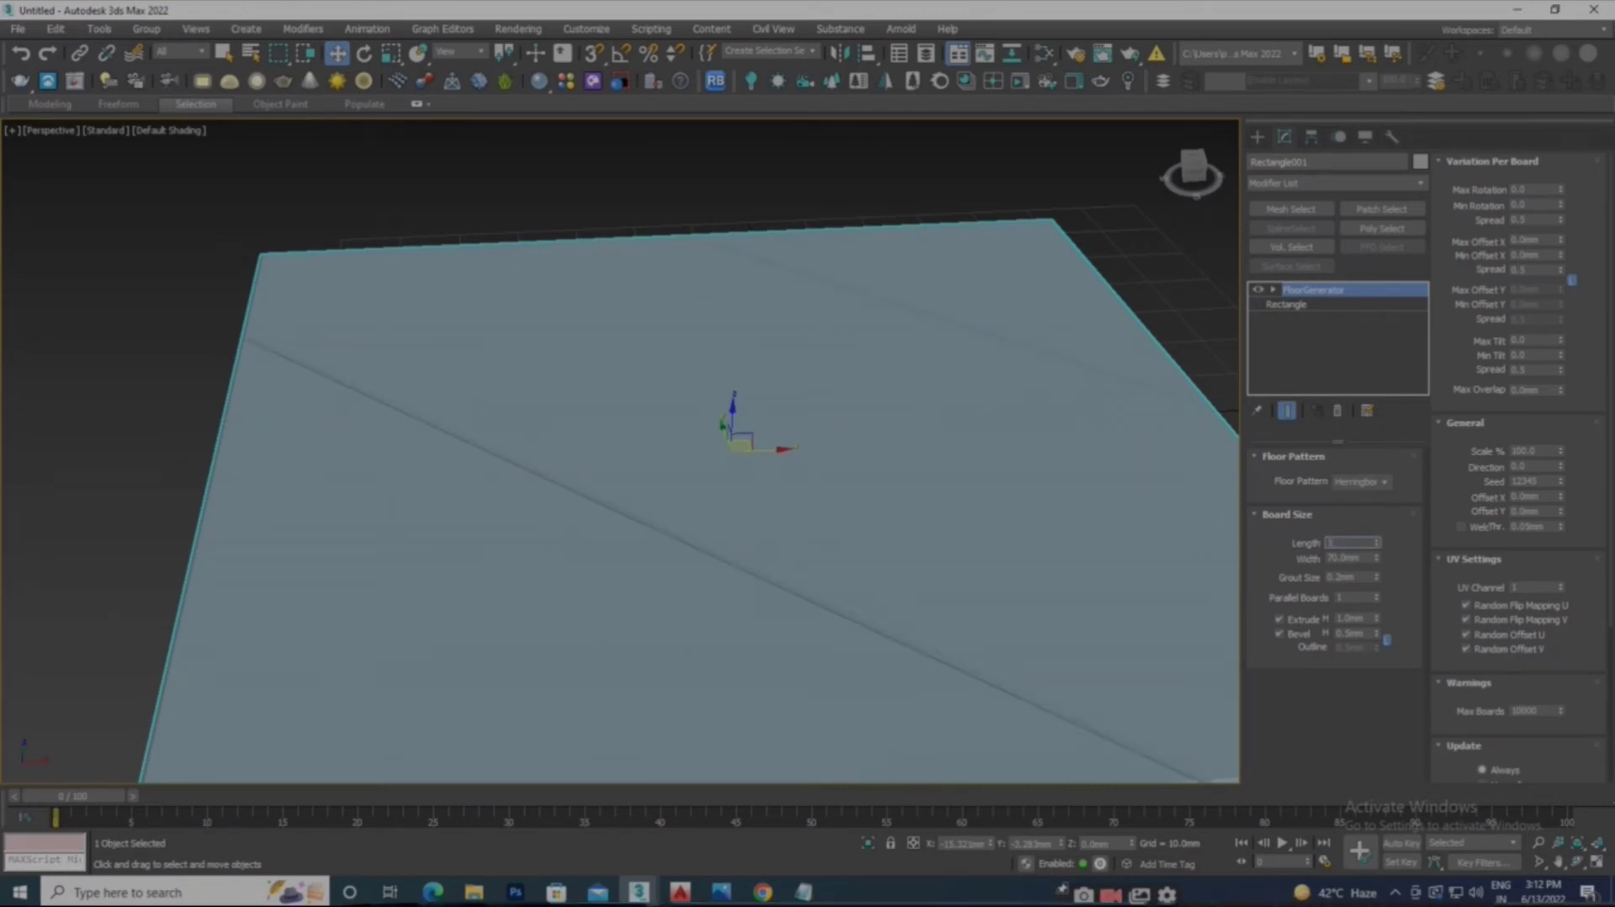
type("1.0mm")
key("Return")
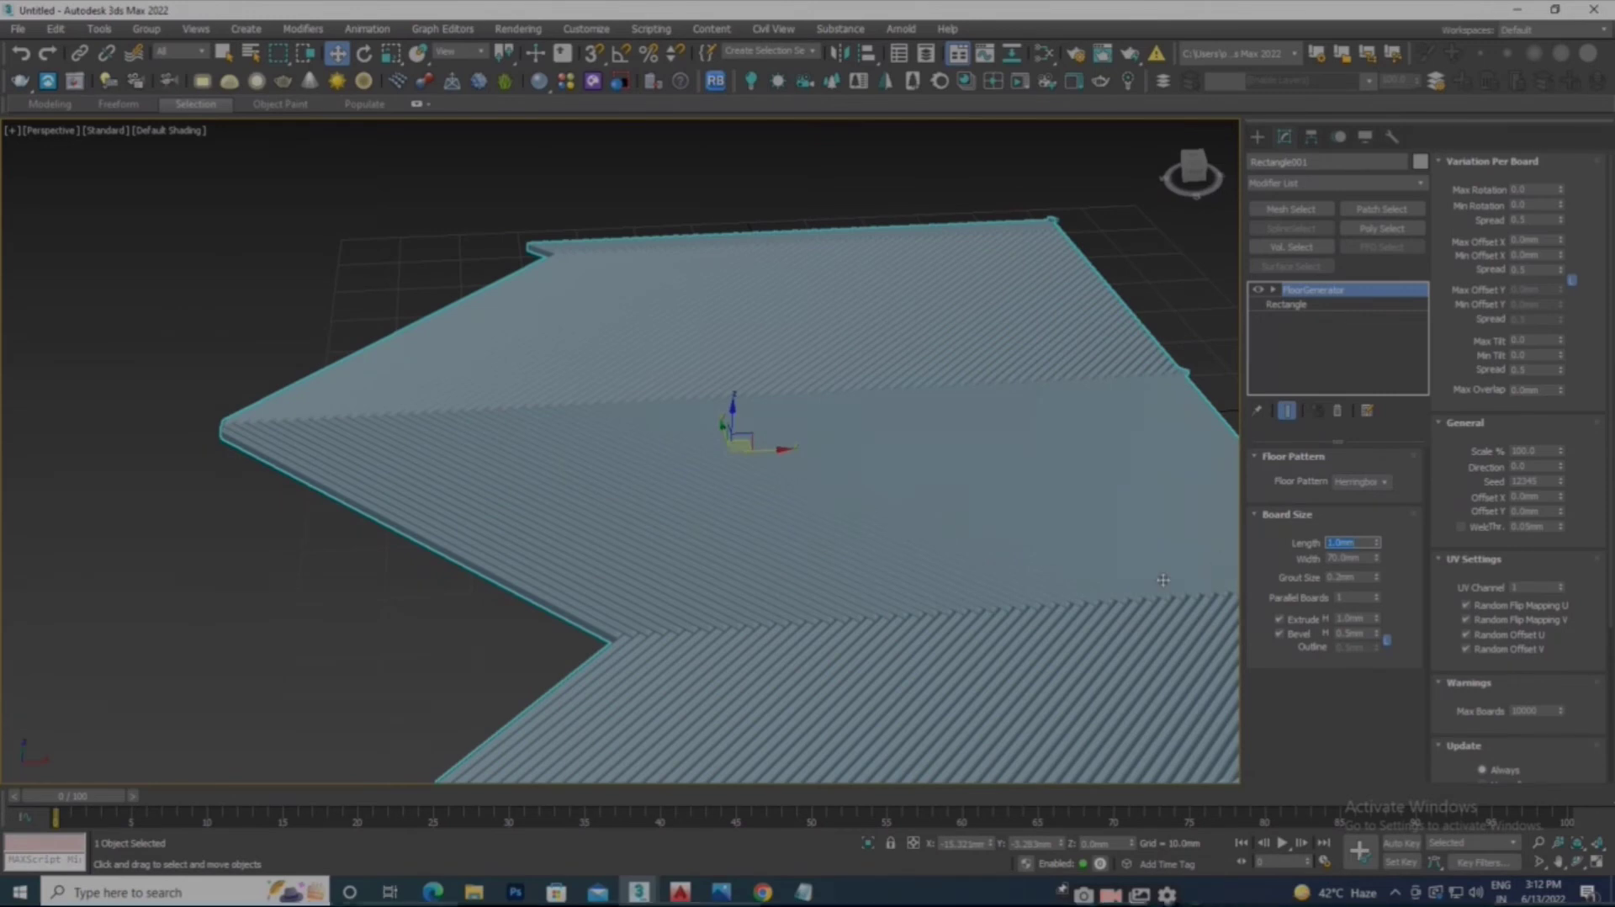
type("50")
key("Return")
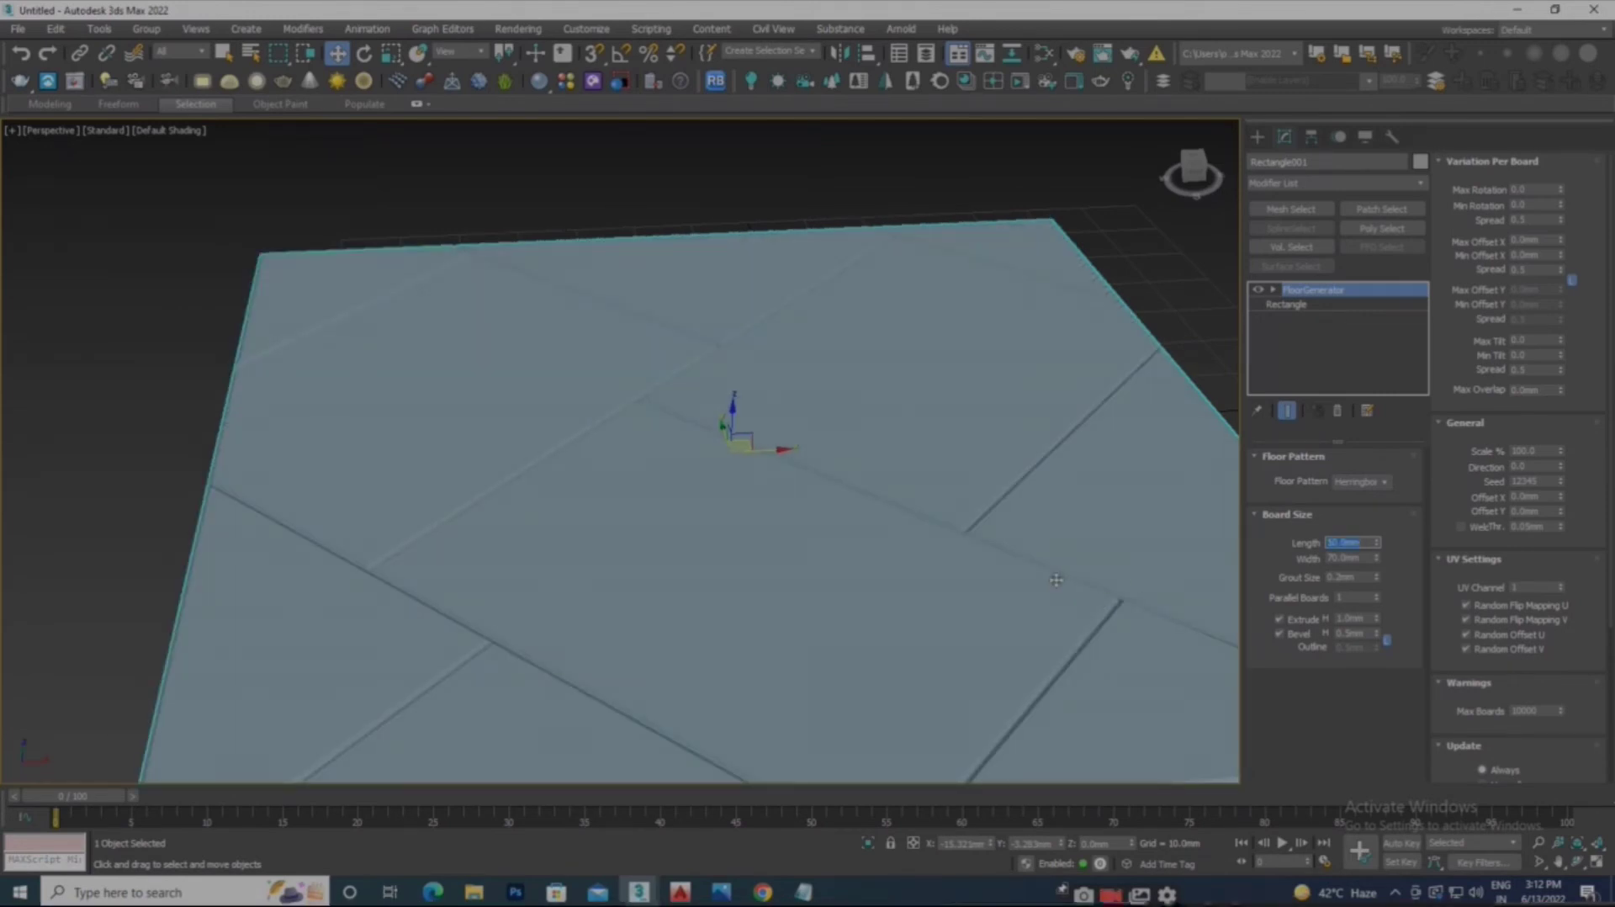
Set the herringbone board length to 5 mm
type("5")
key("Return")
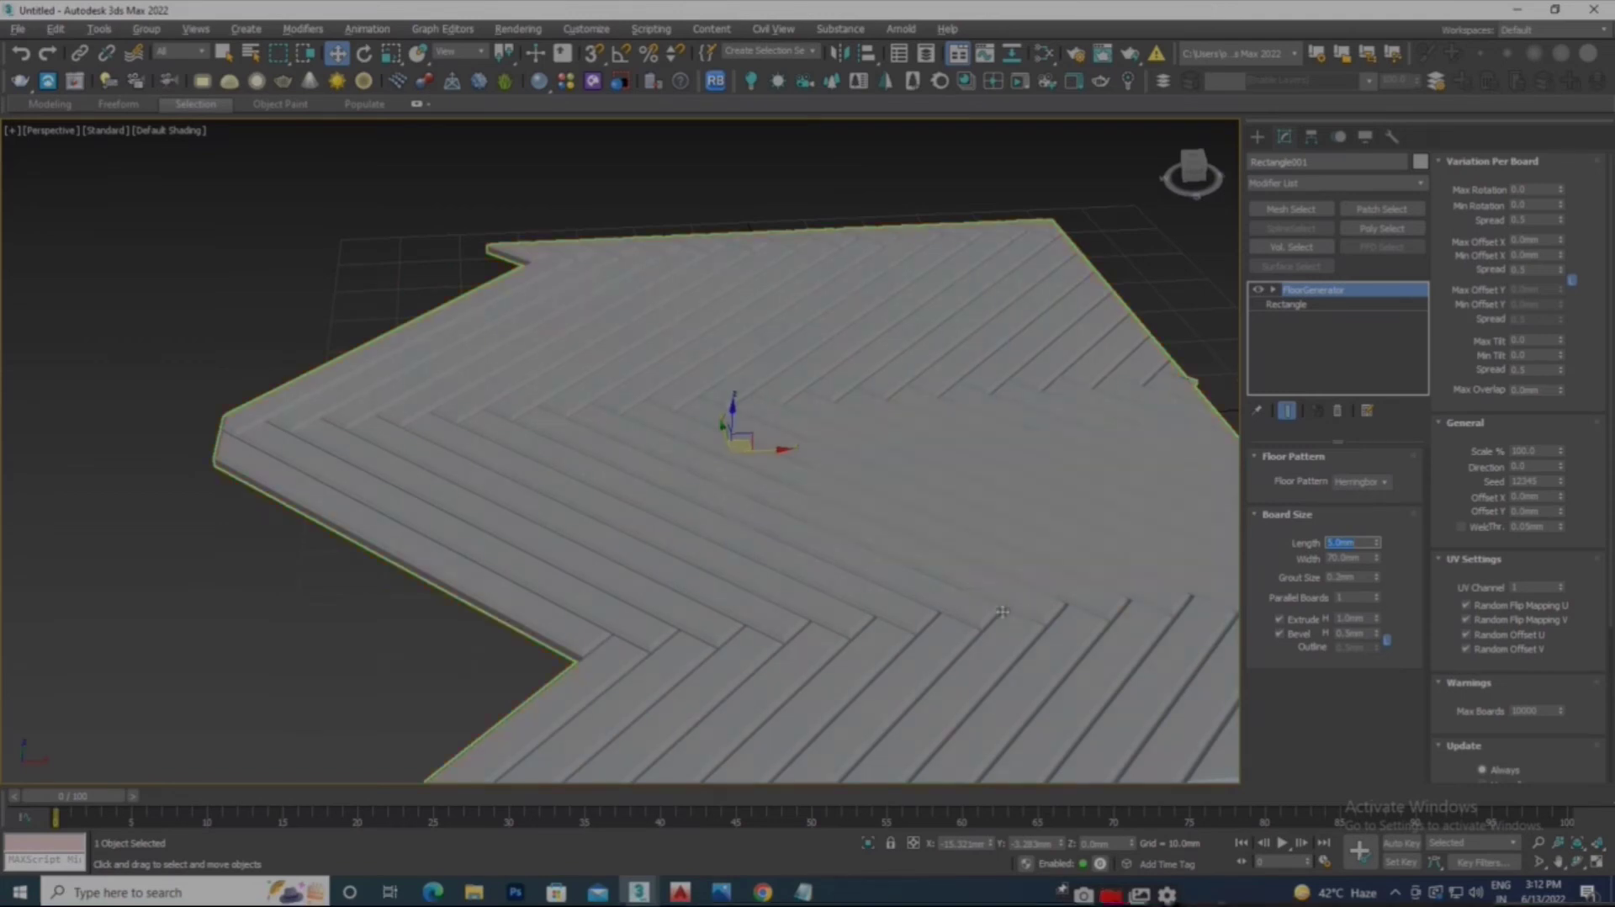
middle_click_drag(1003, 612, 652, 684, "alt")
scroll(655, 568, "up", 5)
scroll(655, 569, "down", 6)
scroll(630, 452, "up", 6)
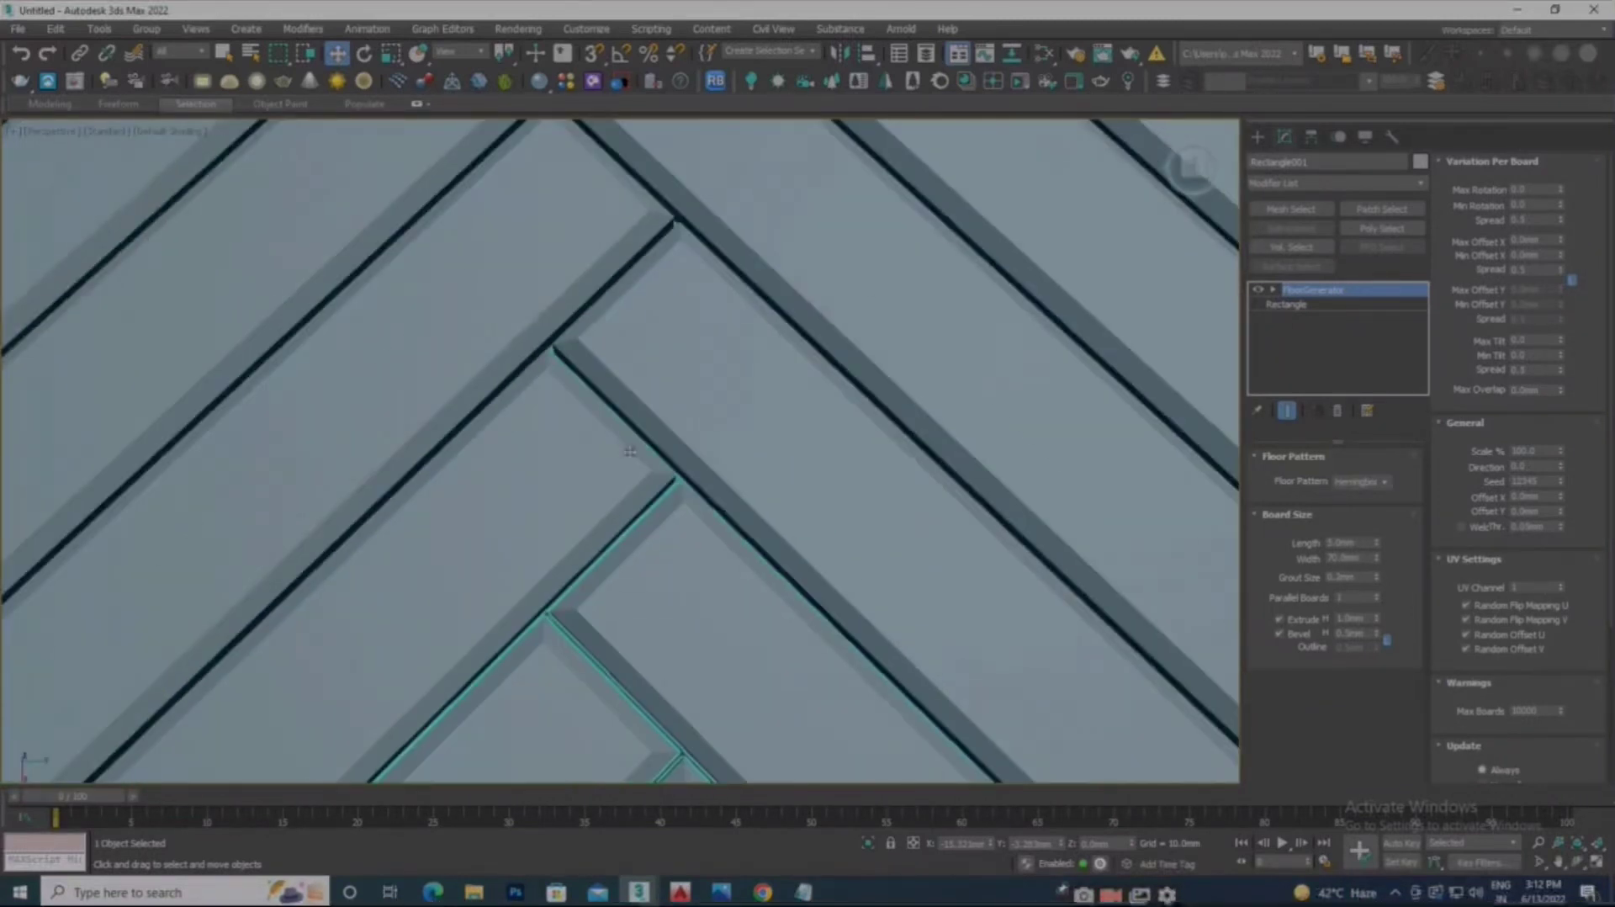
Reduce the herringbone boards' width slightly while checking the joints between the boards
scroll(630, 451, "up", 6)
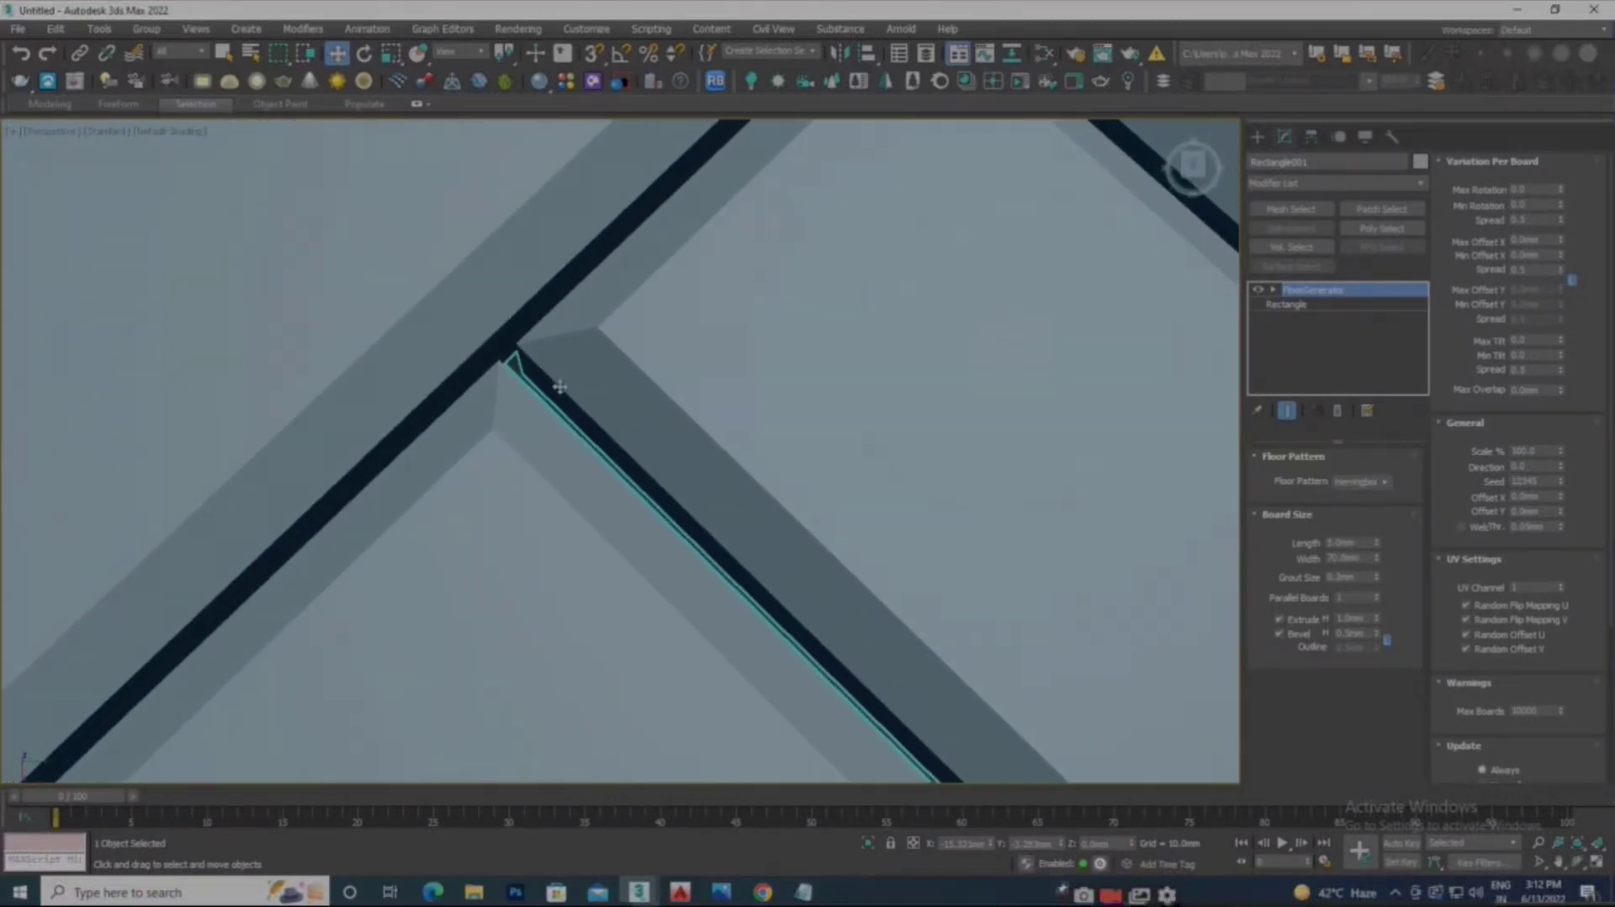
middle_click_drag(559, 387, 685, 505)
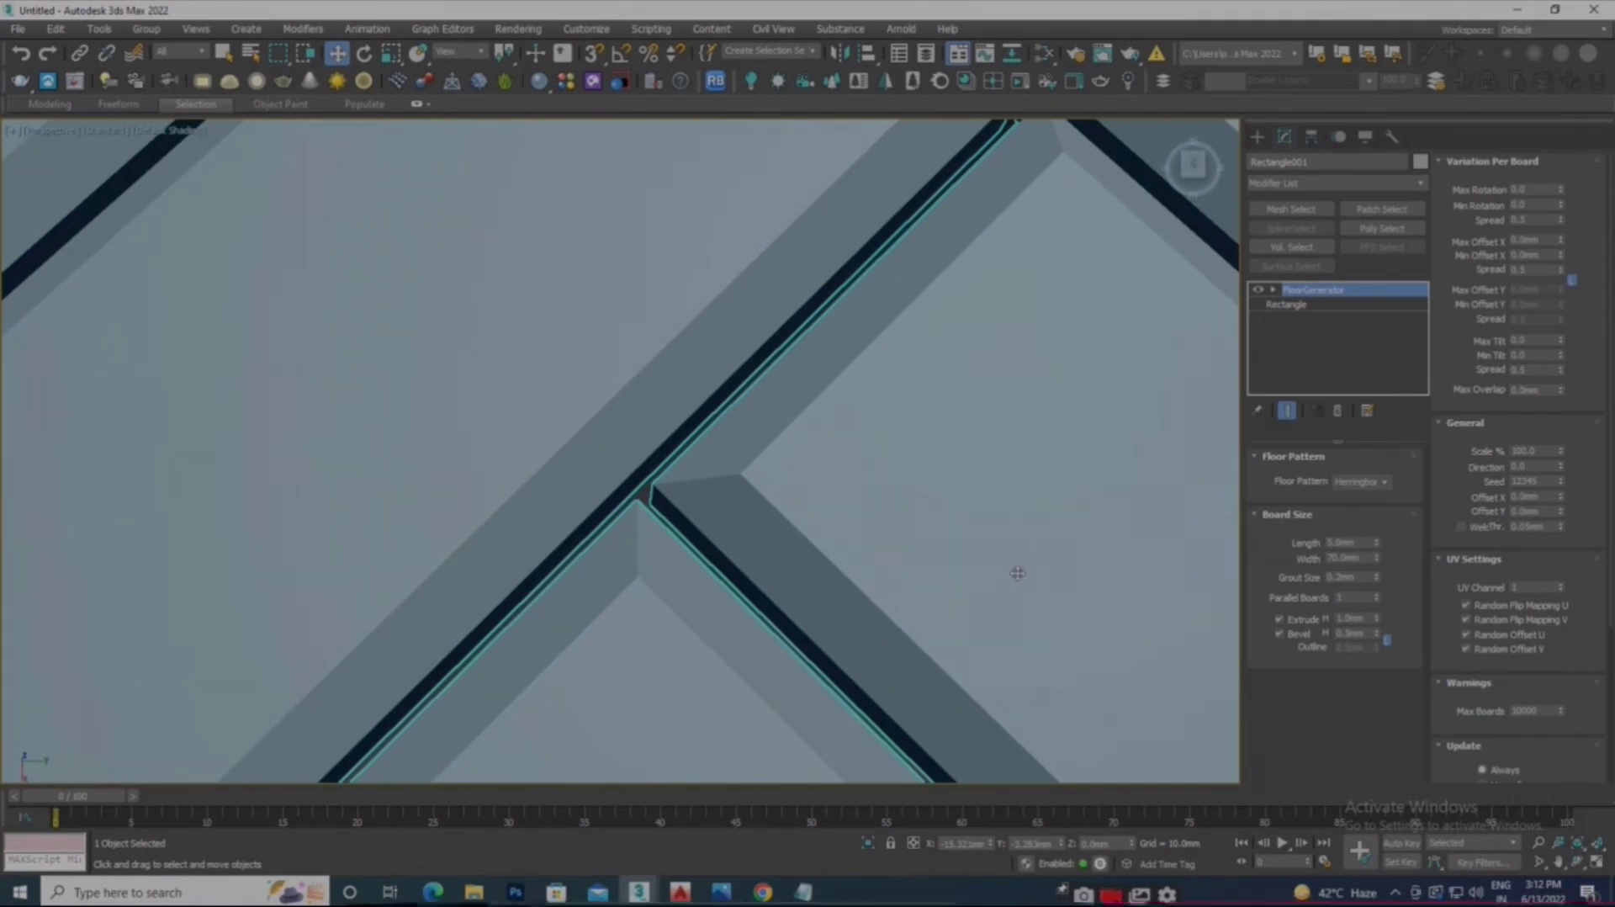
middle_click_drag(761, 552, 793, 548)
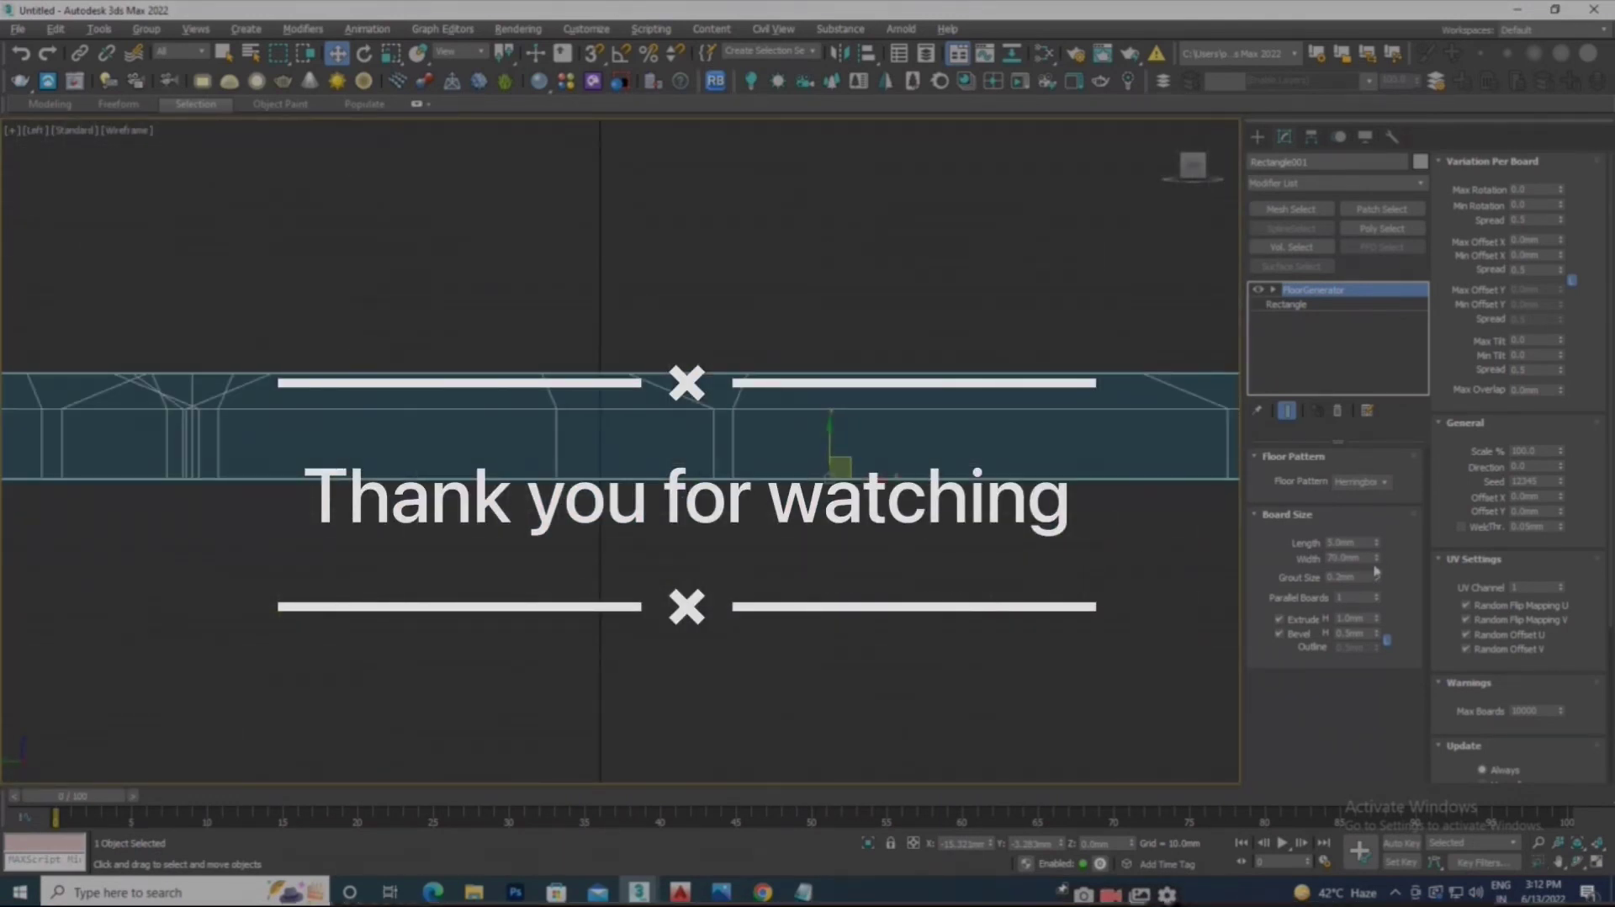
mouse_move(1376, 570)
left_mouse_down()
mouse_move(1378, 554)
mouse_move(1380, 571)
left_mouse_up()
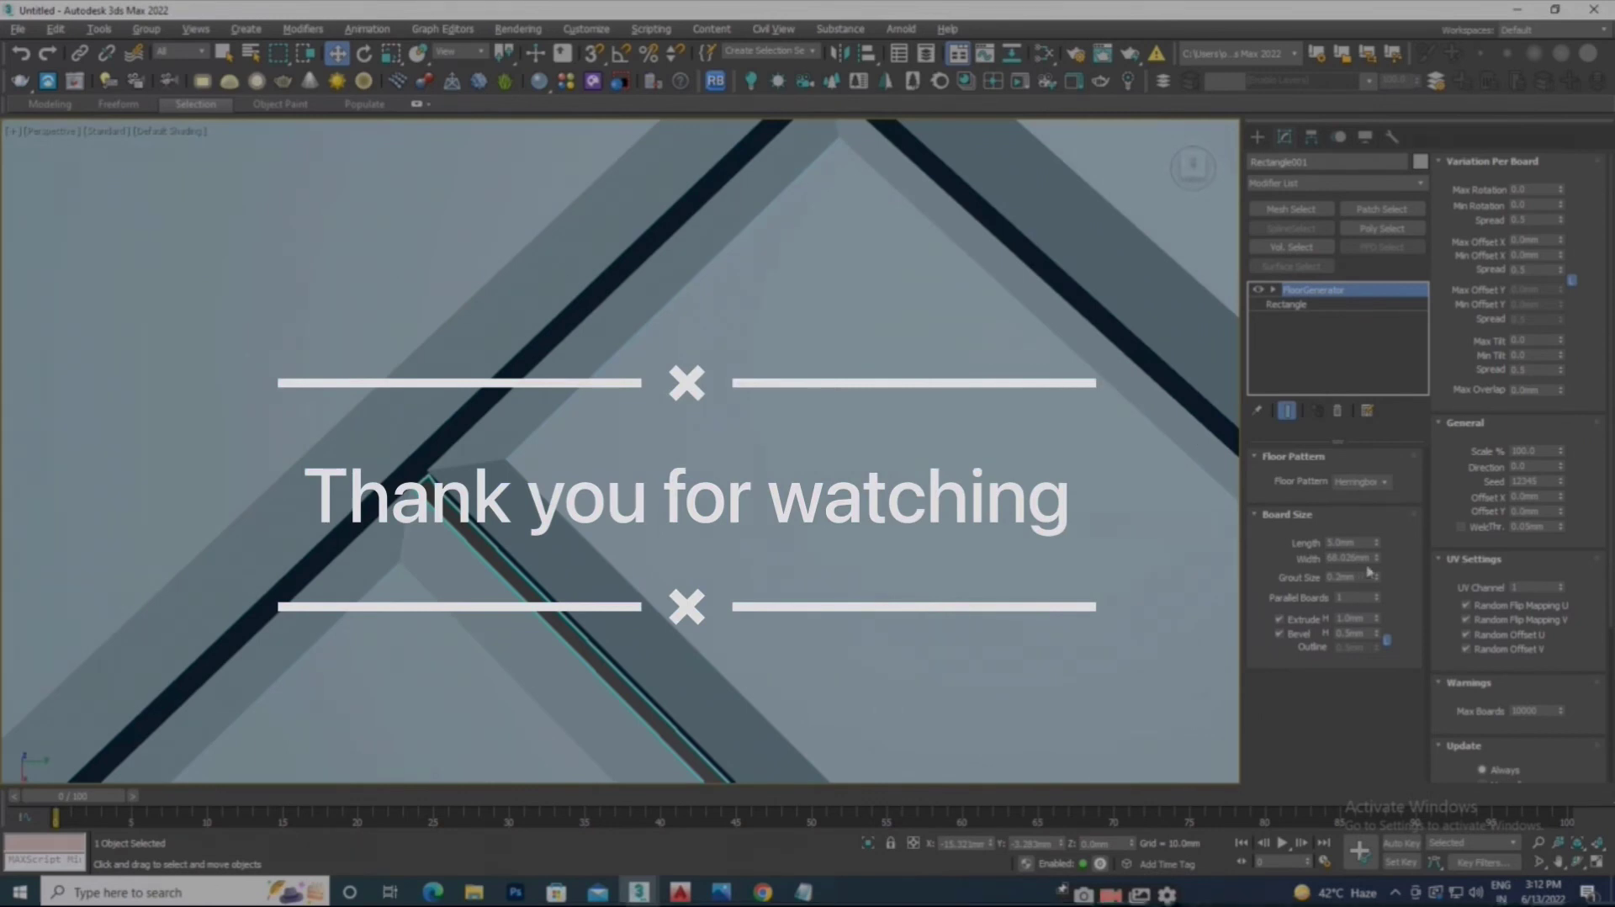